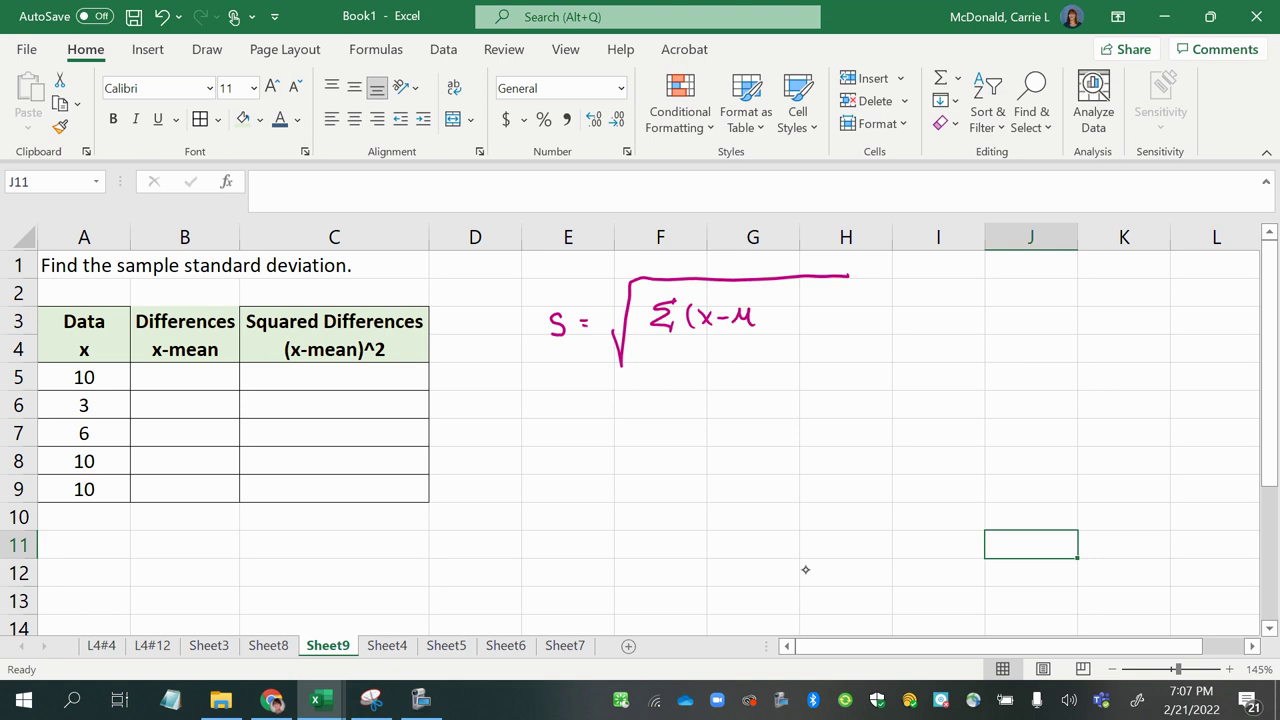
# Handwrite the rest of the sample standard deviation formula, replacing μ with x̄, squaring the difference and dividing by n−1.
pyautogui.hotkey('ctrl', 'z')
pyautogui.moveTo(657, 341); pyautogui.dragTo(778, 342)
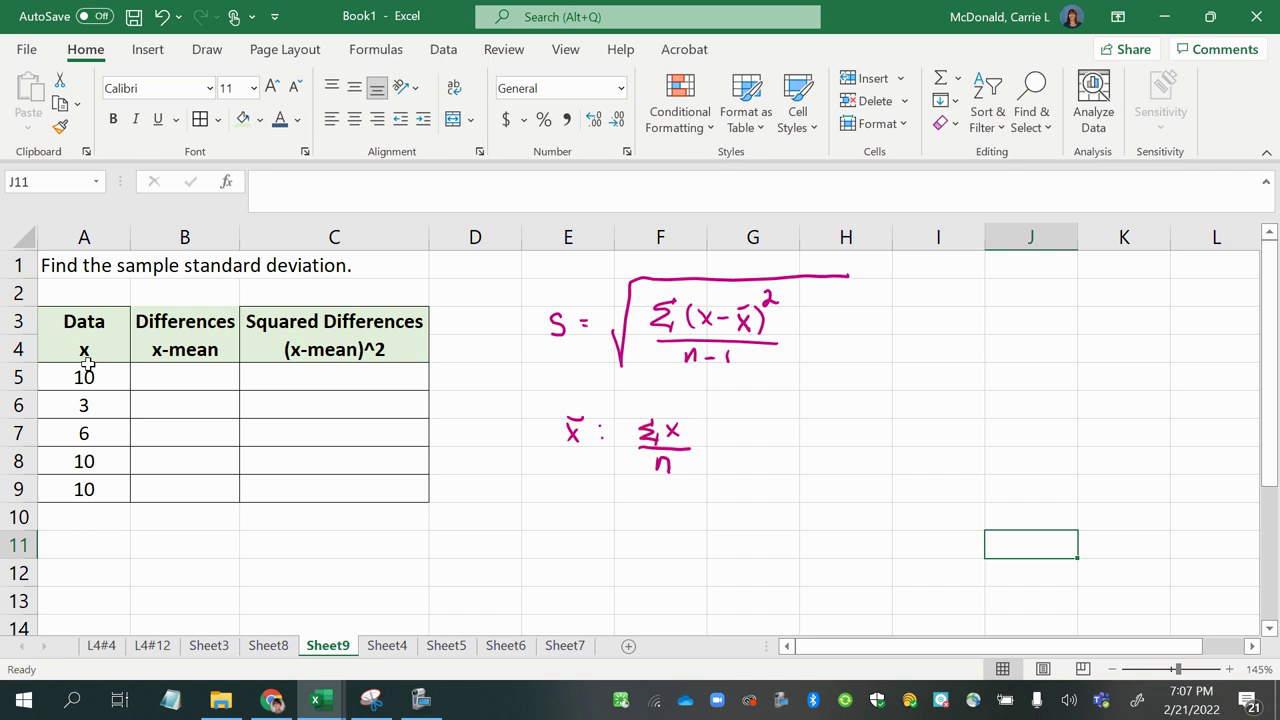
# Select the data in A5:A9 and handwrite the mean calculation as (10+3+6+10+10)/5 = 39/5 beside Σx/n.
pyautogui.moveTo(84, 376); pyautogui.dragTo(86, 486)
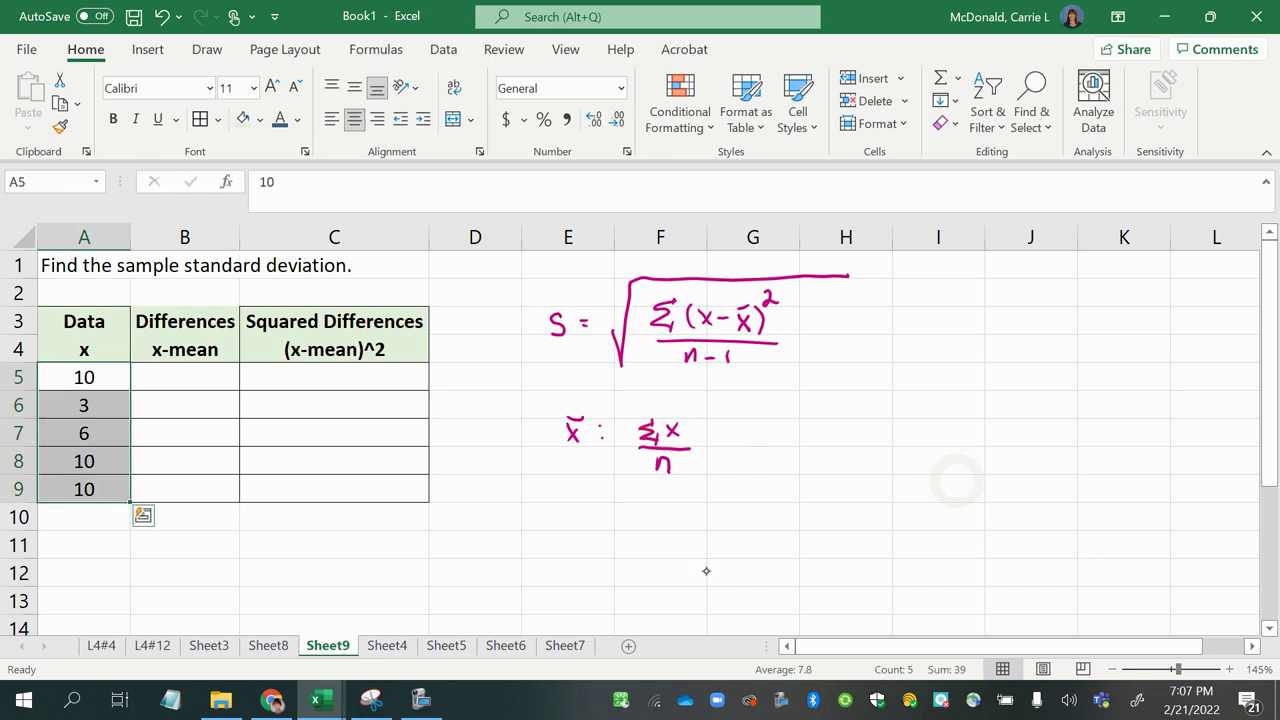
pyautogui.moveTo(716, 441); pyautogui.dragTo(731, 440)
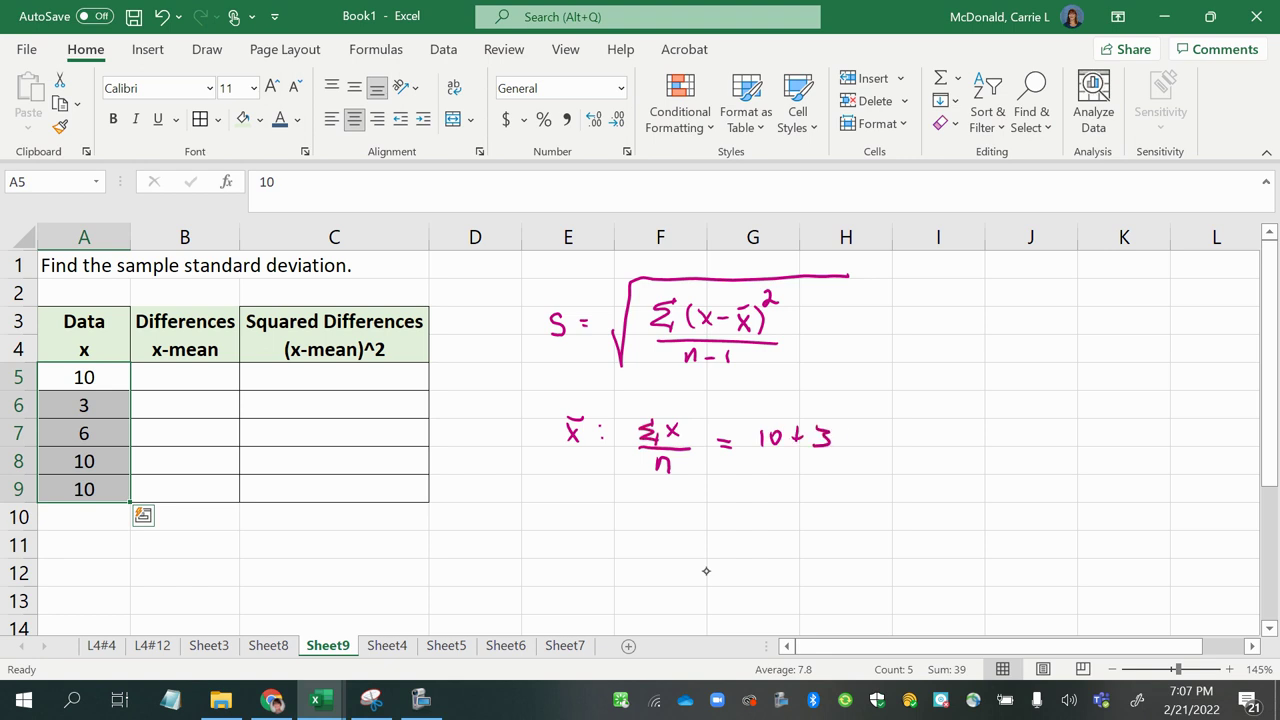
pyautogui.moveTo(878, 420); pyautogui.dragTo(867, 435)
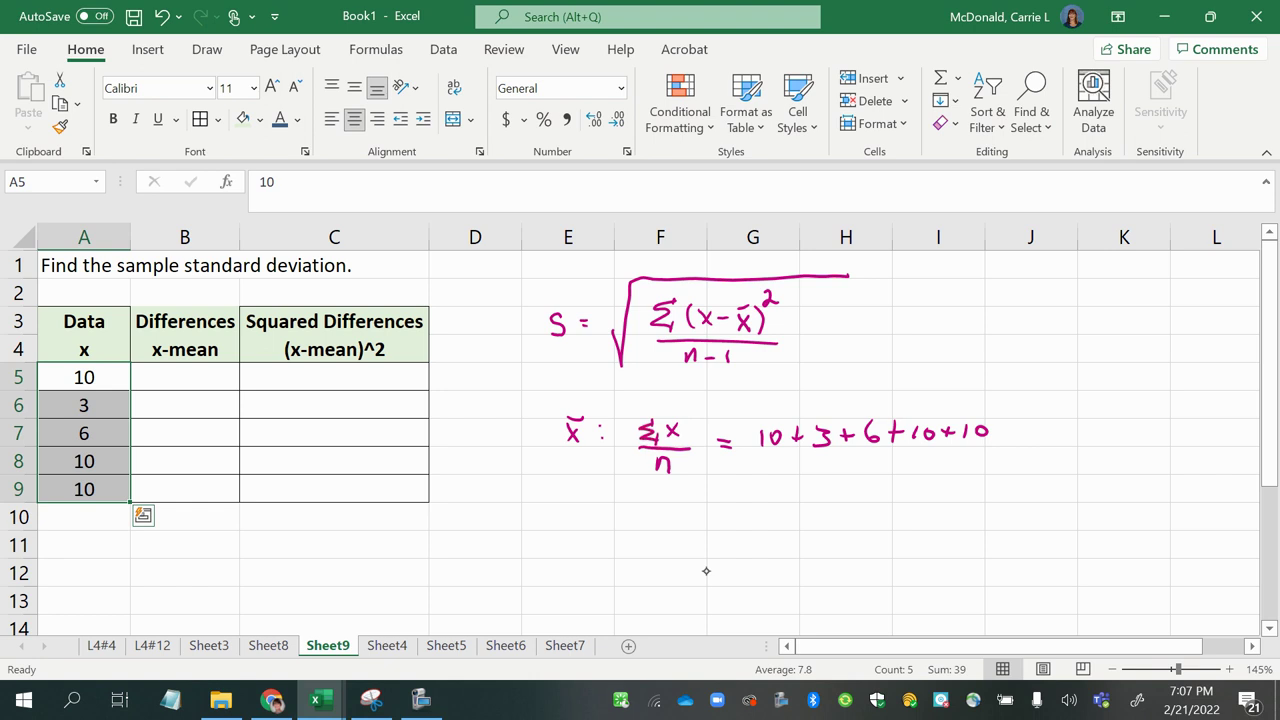
pyautogui.moveTo(757, 458); pyautogui.dragTo(1007, 452)
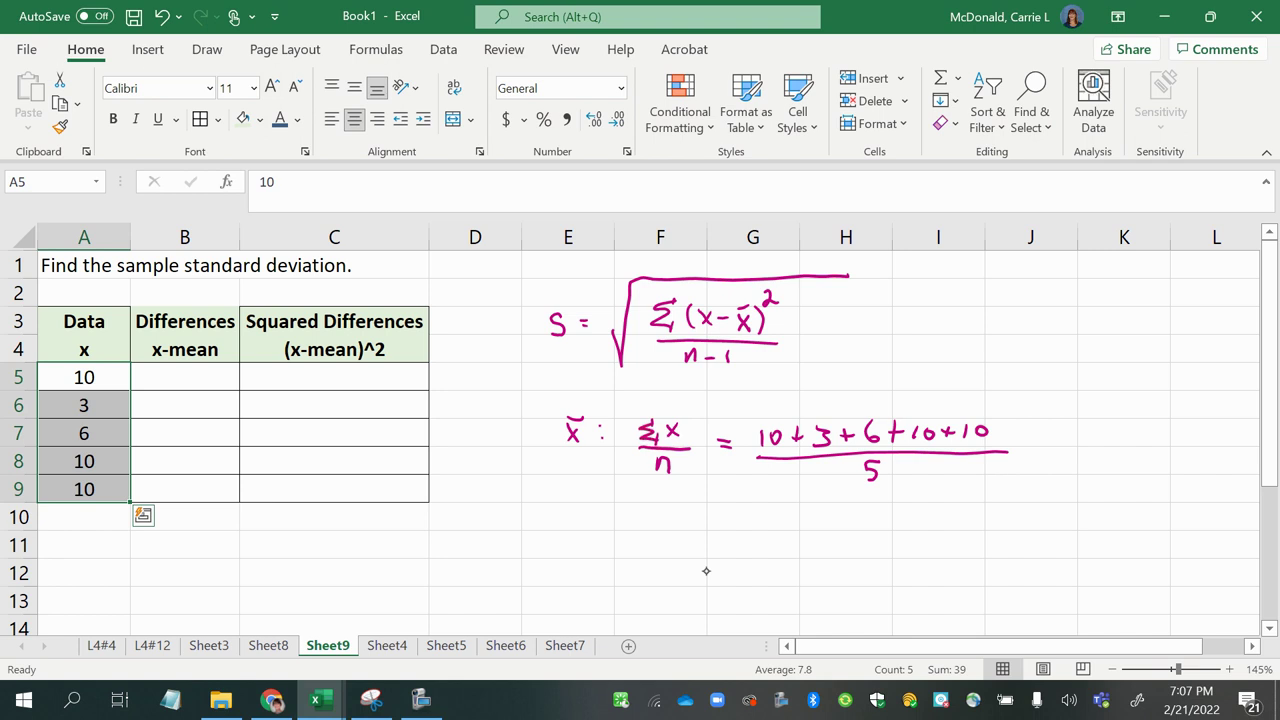
pyautogui.click(1020, 449)
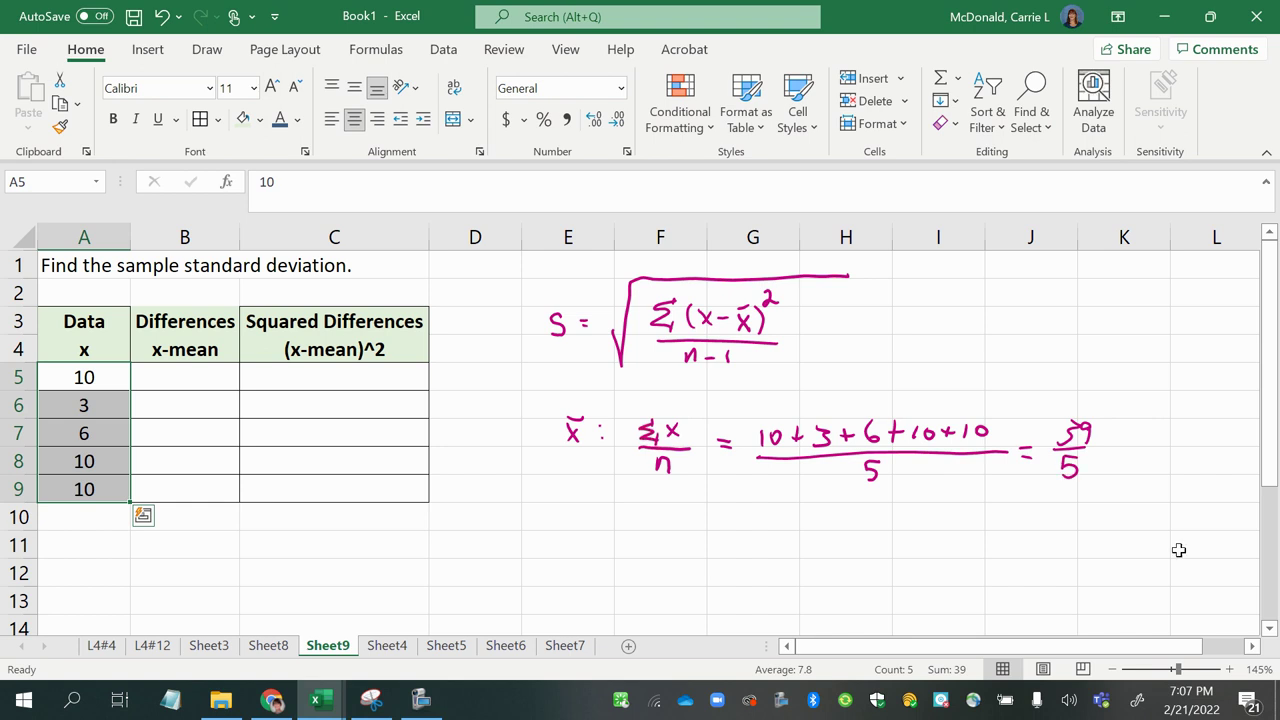
# Calculate the mean in F10 with the formula =39/5.
pyautogui.click(691, 518)
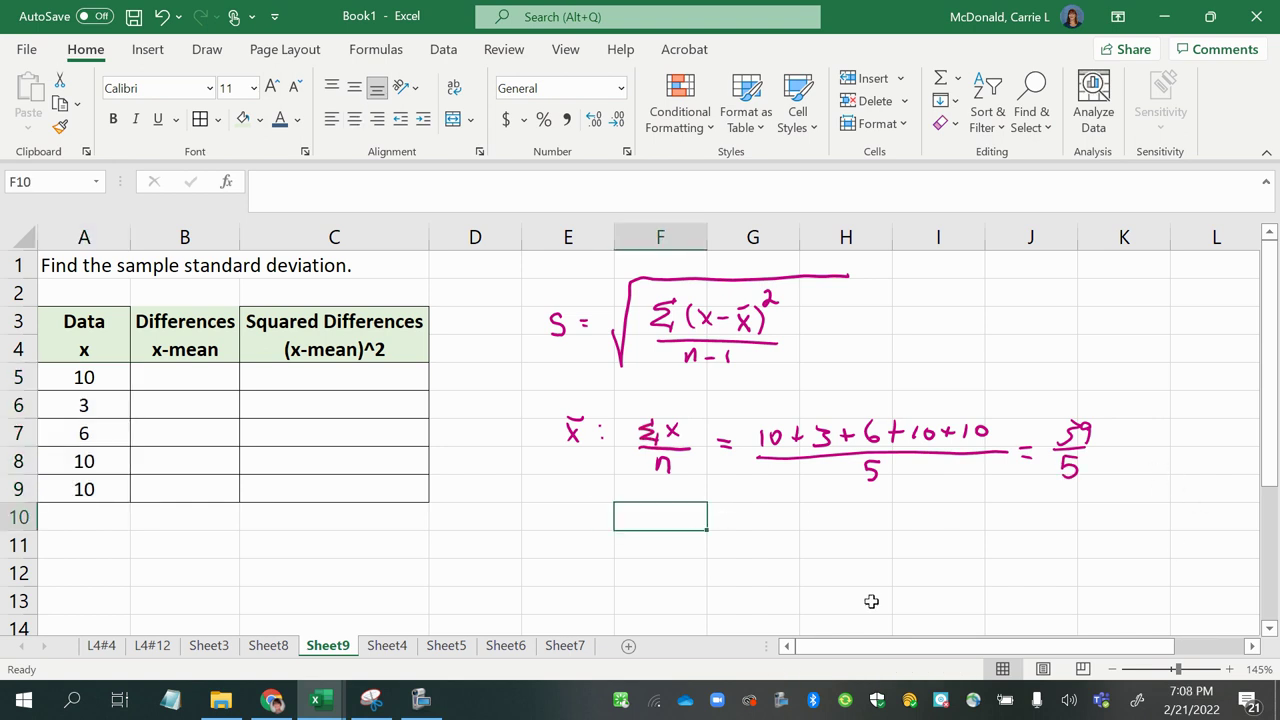
pyautogui.write('=39/5')
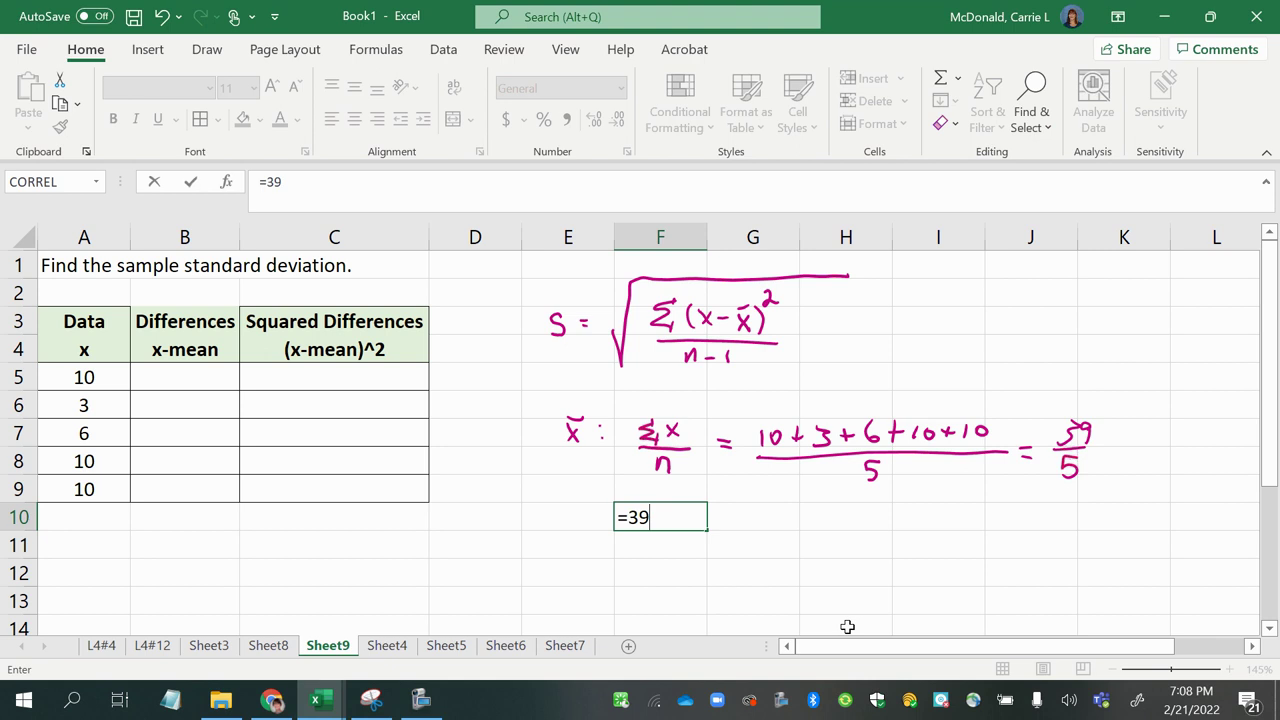
pyautogui.press('Return')
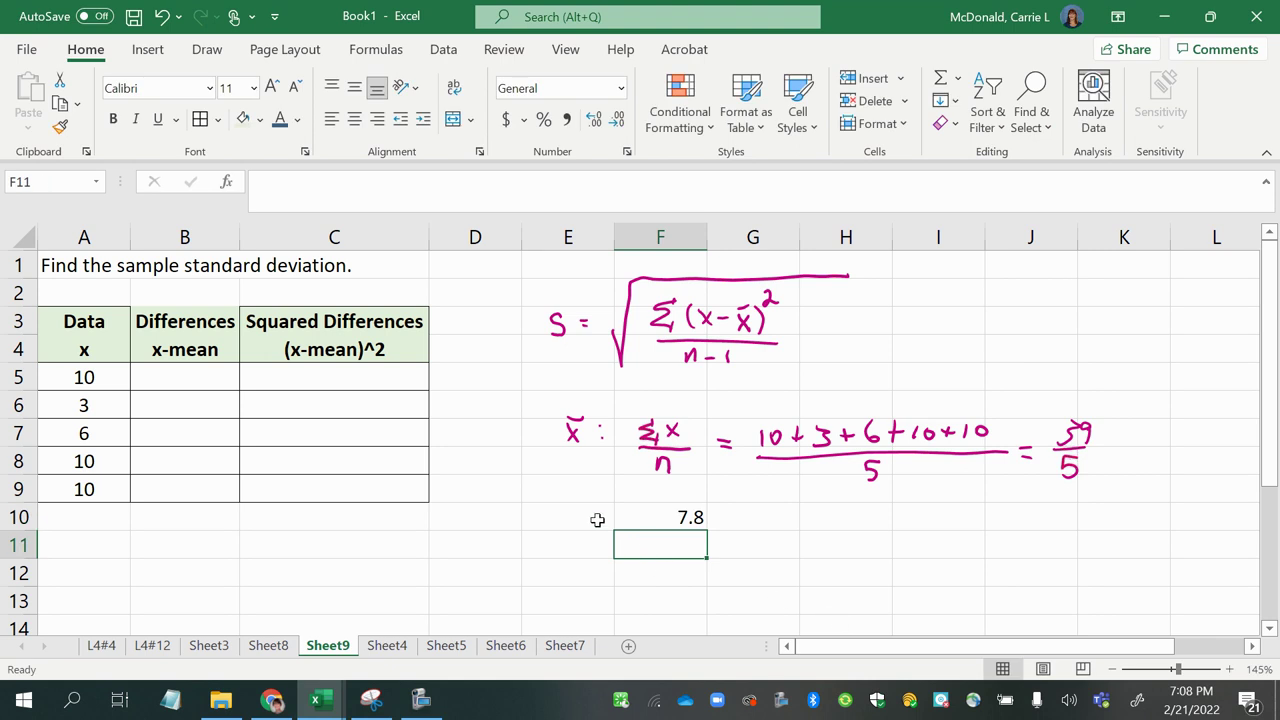
# Calculate the mean in G10 with the formula =average(A5:A9).
pyautogui.click(736, 520)
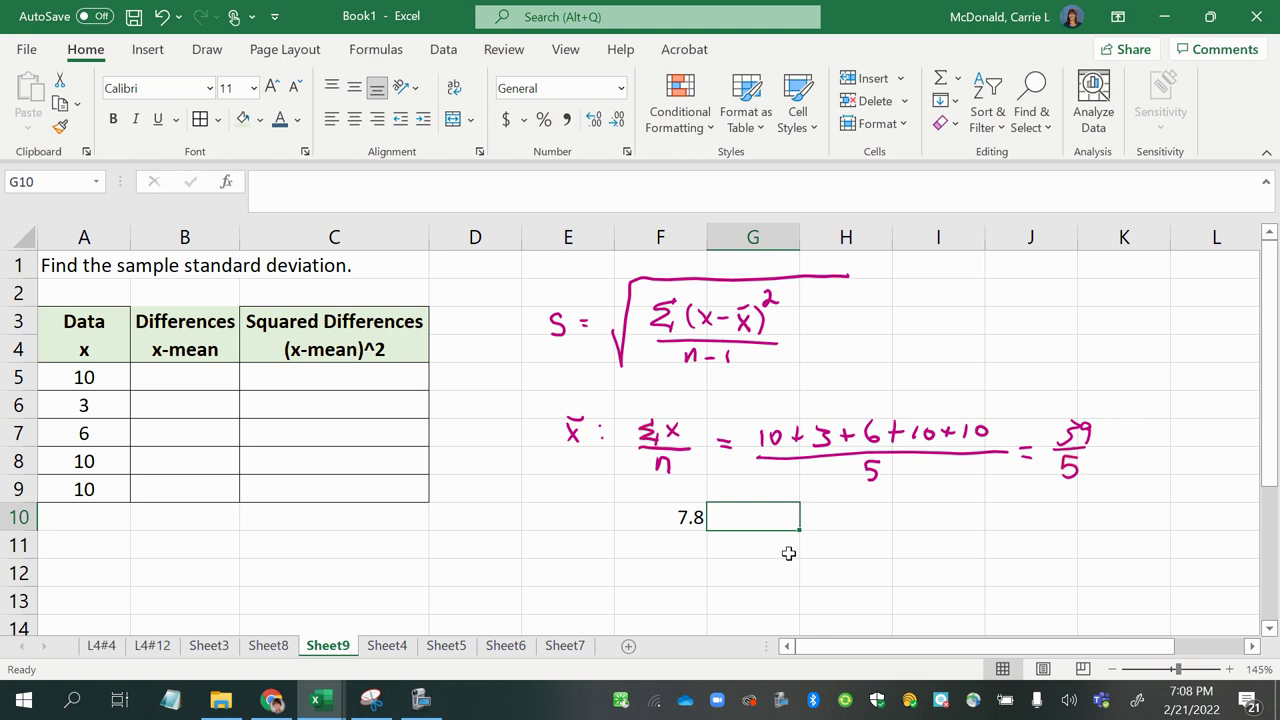
pyautogui.write('=average')
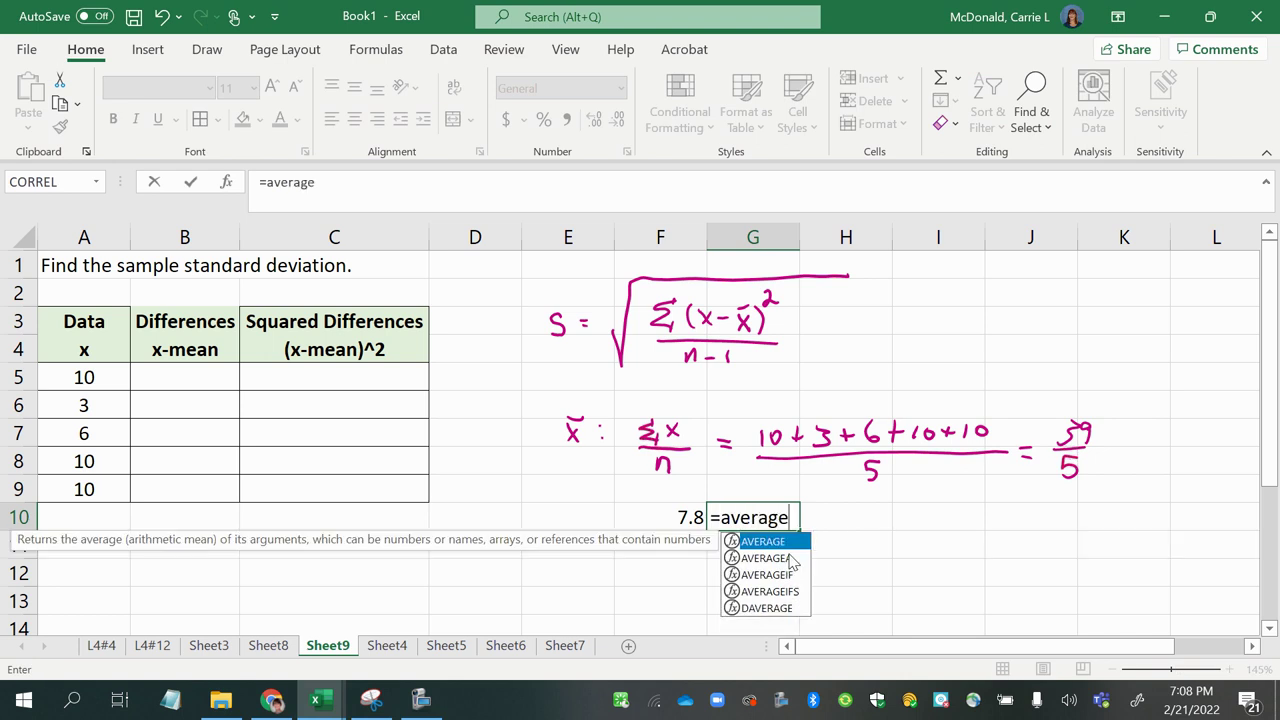
pyautogui.write('(')
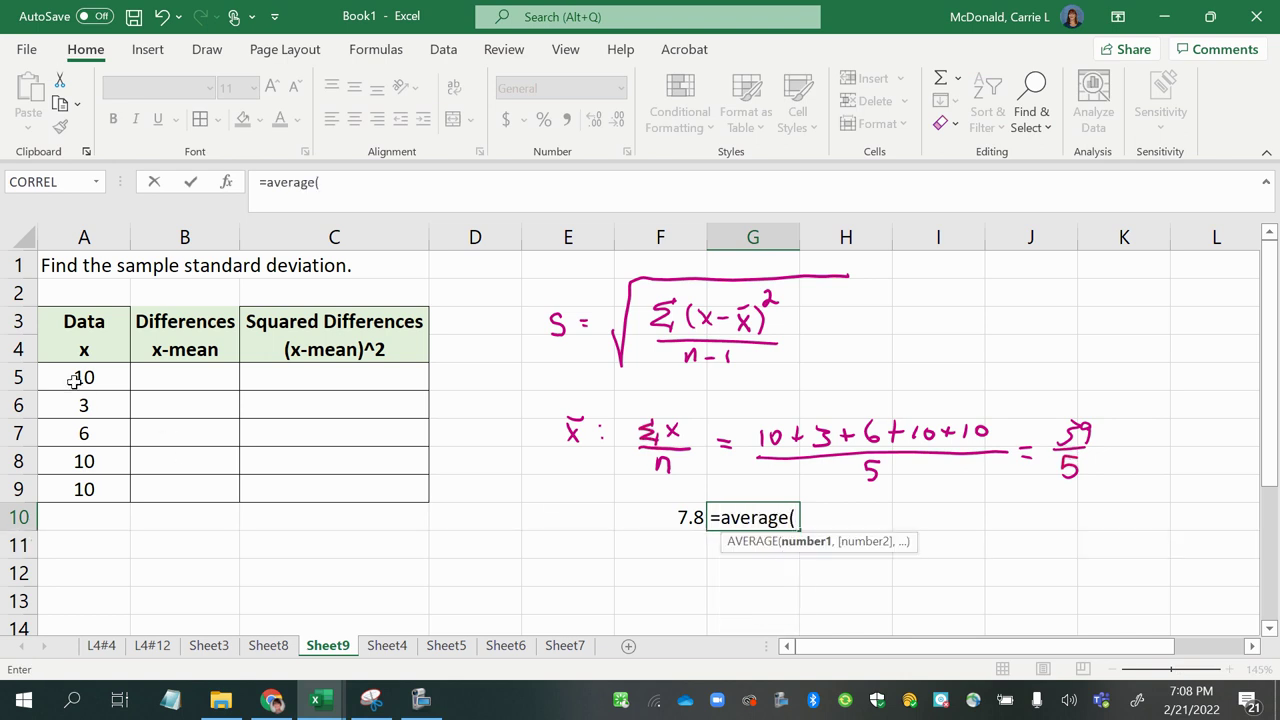
pyautogui.moveTo(74, 381); pyautogui.dragTo(91, 489)
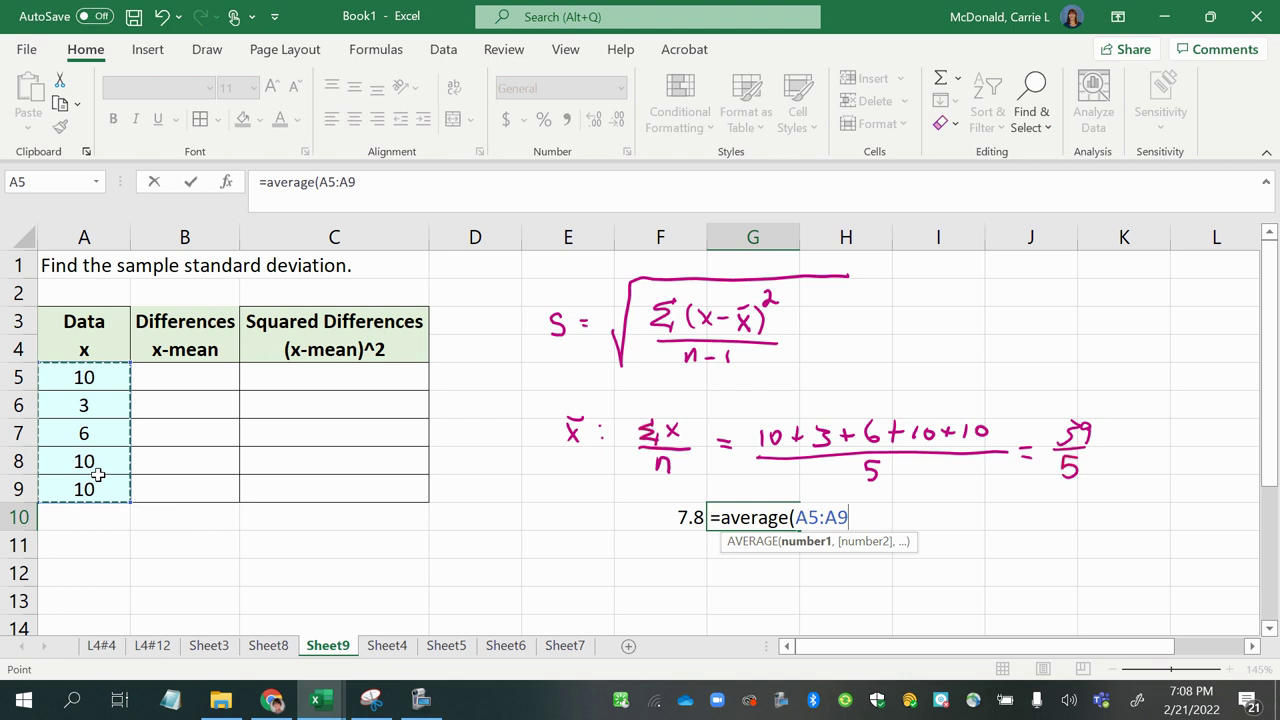
pyautogui.write(')')
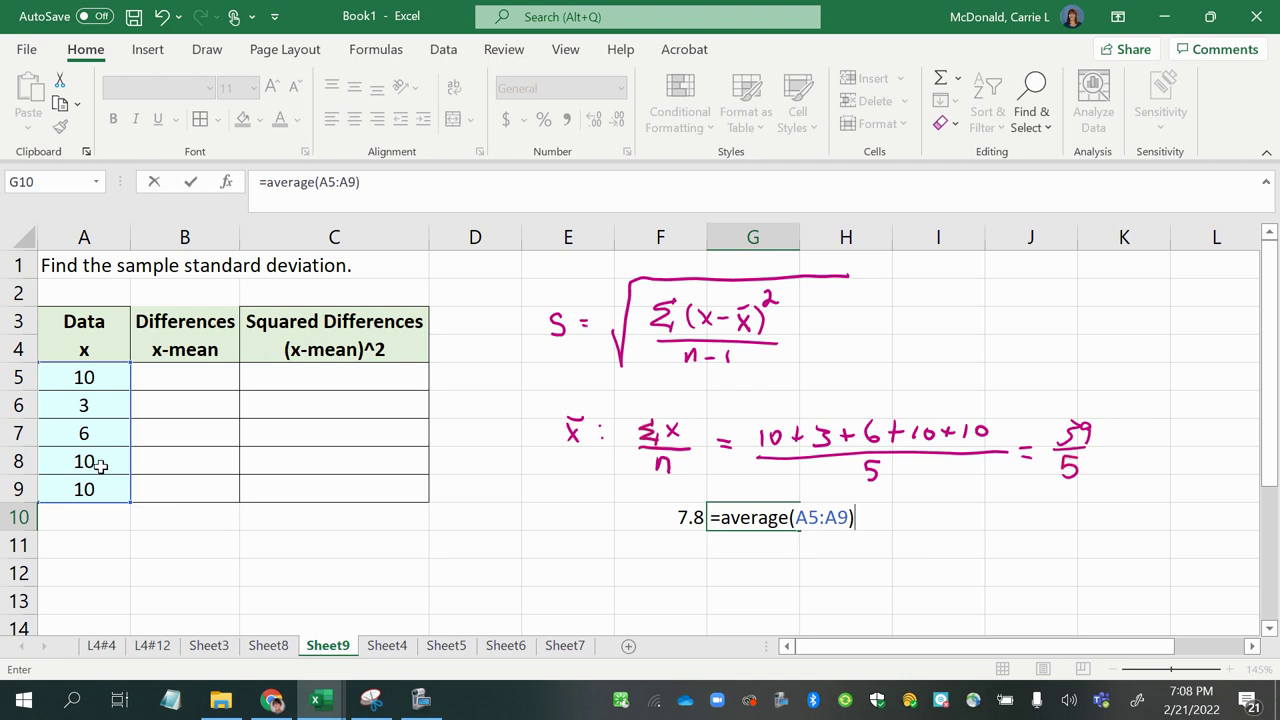
pyautogui.press('Return')
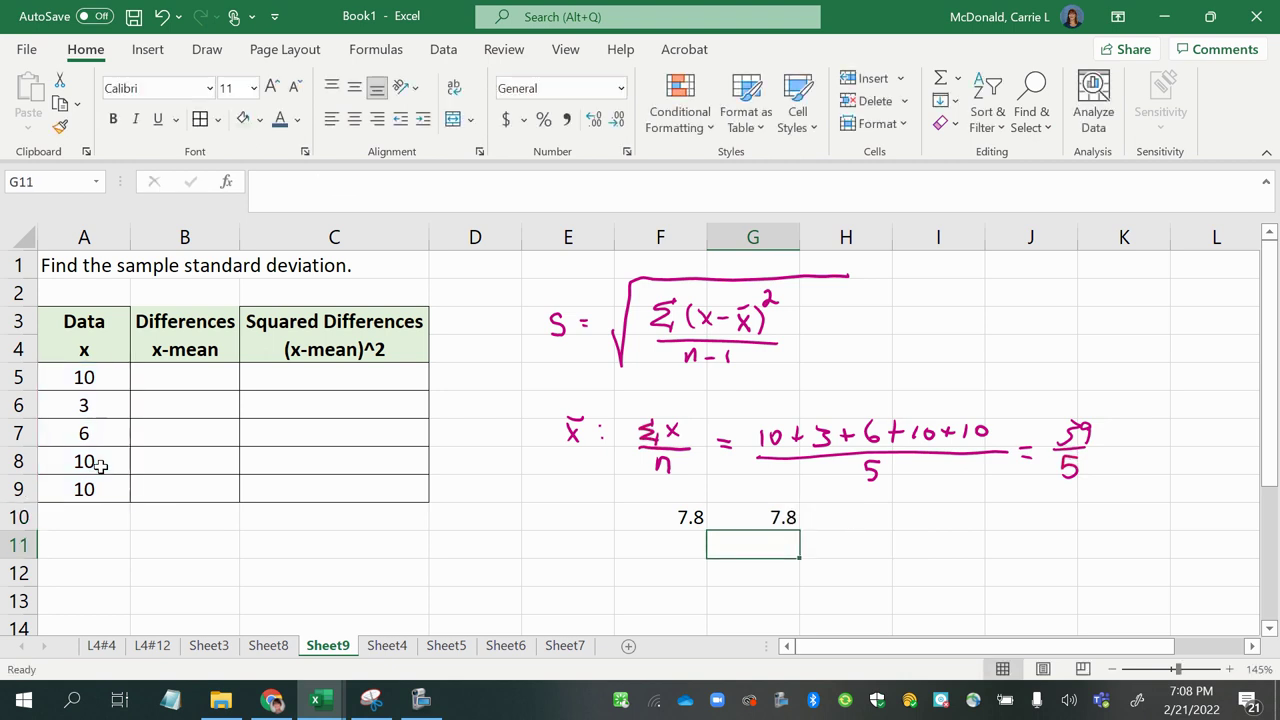
# Re-enter the mean formula in G10 as =AVERAGE(A5:A9), choosing AVERAGE from the suggested functions.
pyautogui.click(720, 517)
pyautogui.write('=')
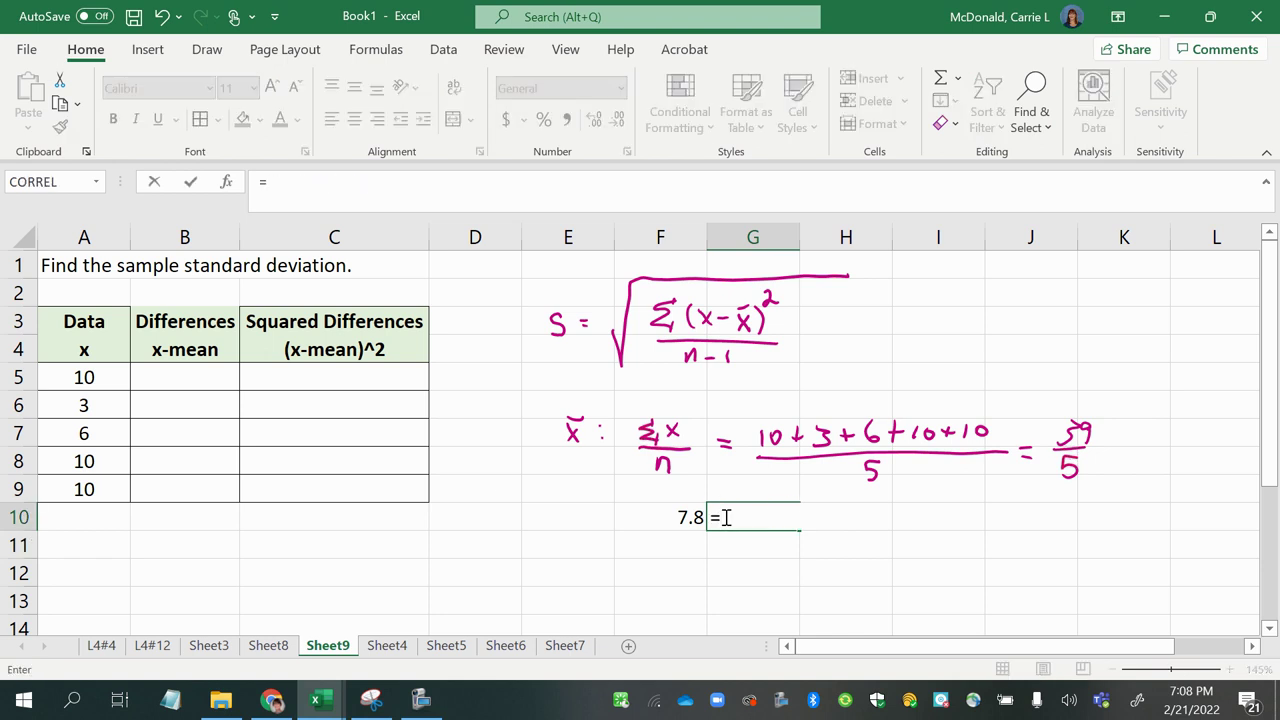
pyautogui.write('avera')
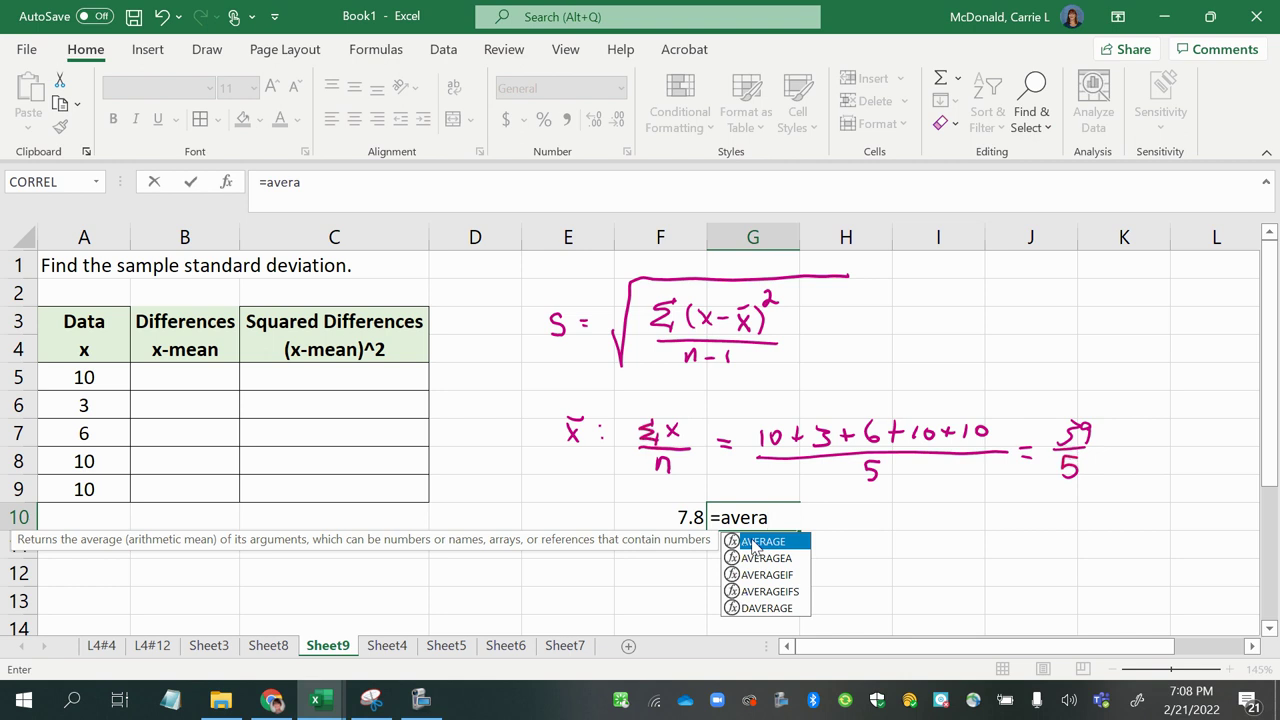
pyautogui.doubleClick(753, 543)
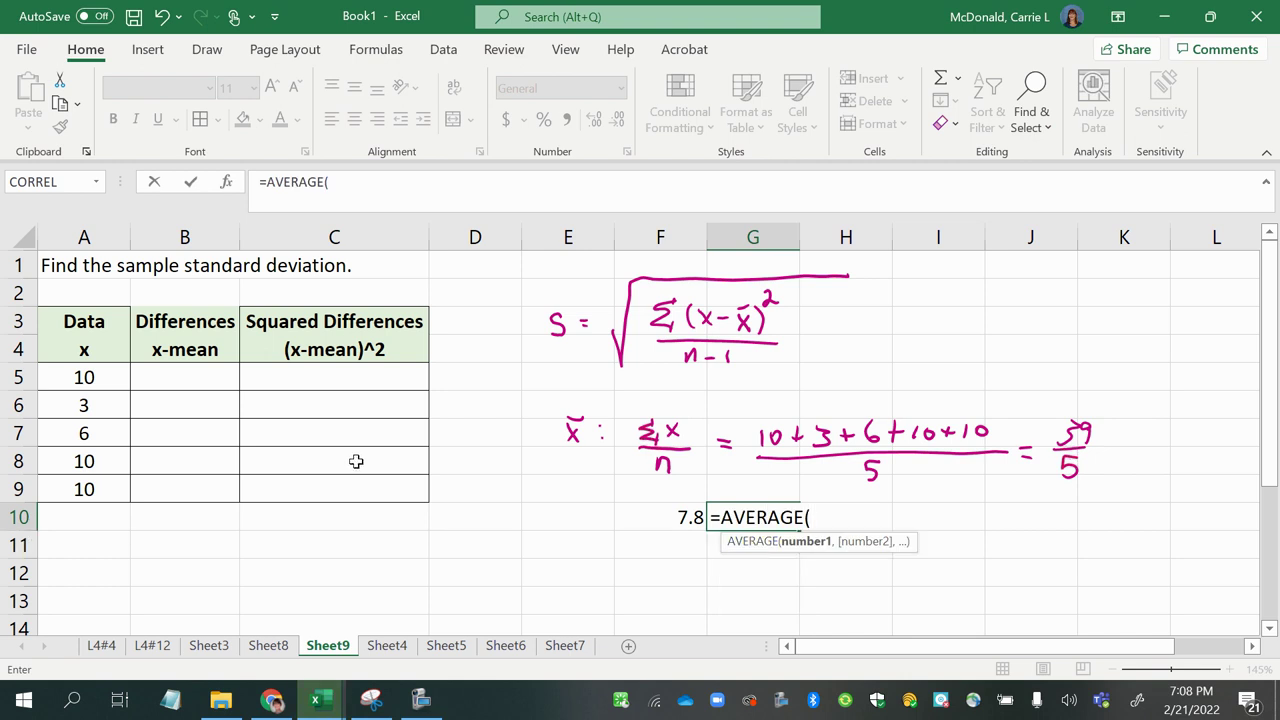
pyautogui.moveTo(78, 377); pyautogui.dragTo(94, 490)
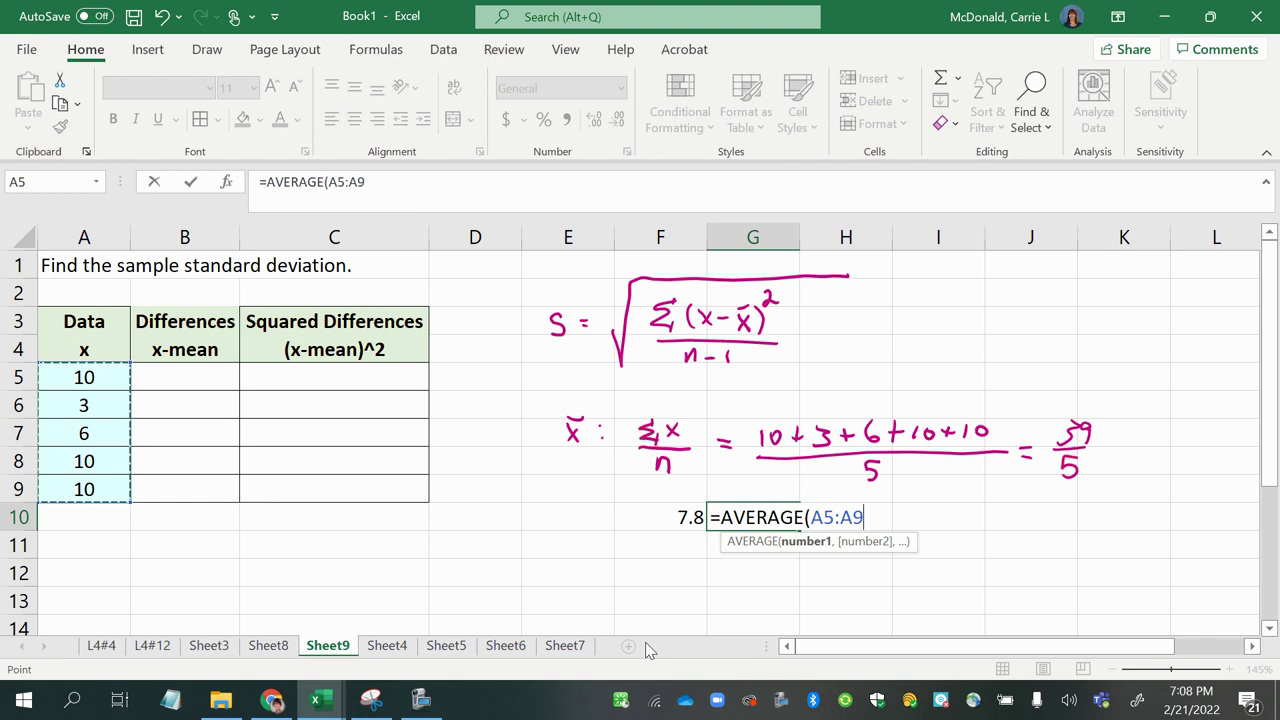
pyautogui.press('Return')
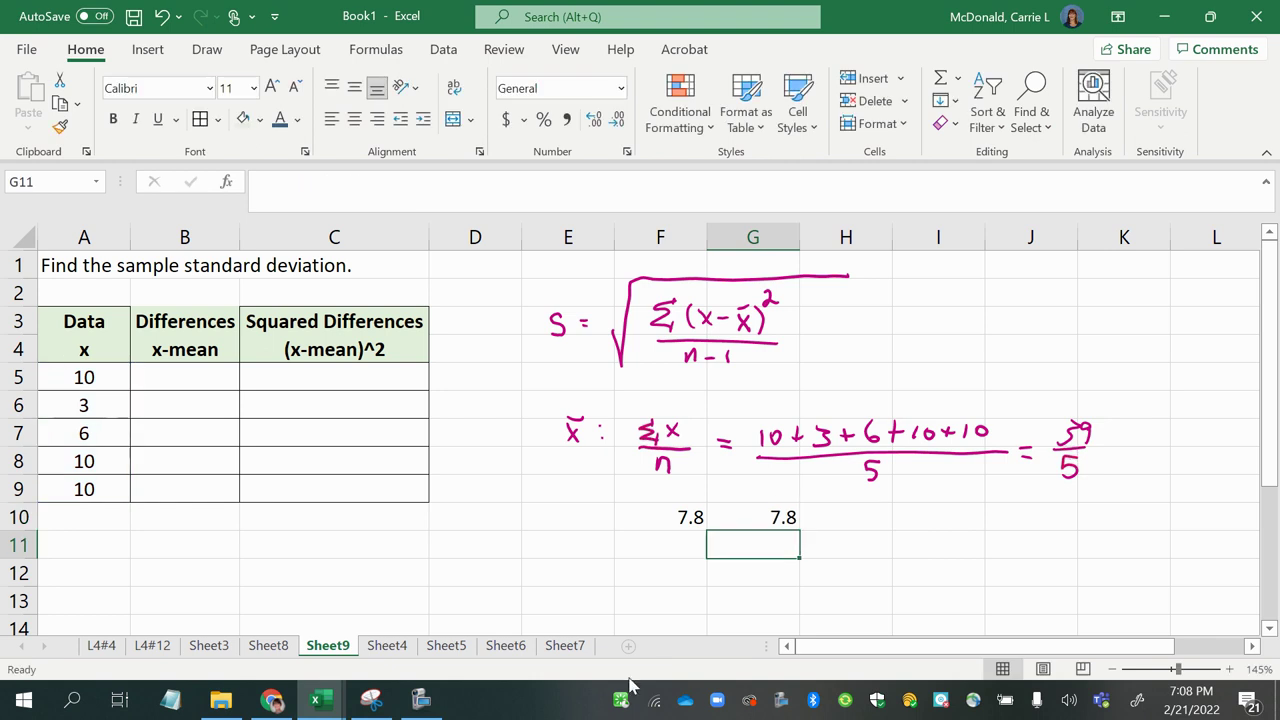
pyautogui.click(771, 517)
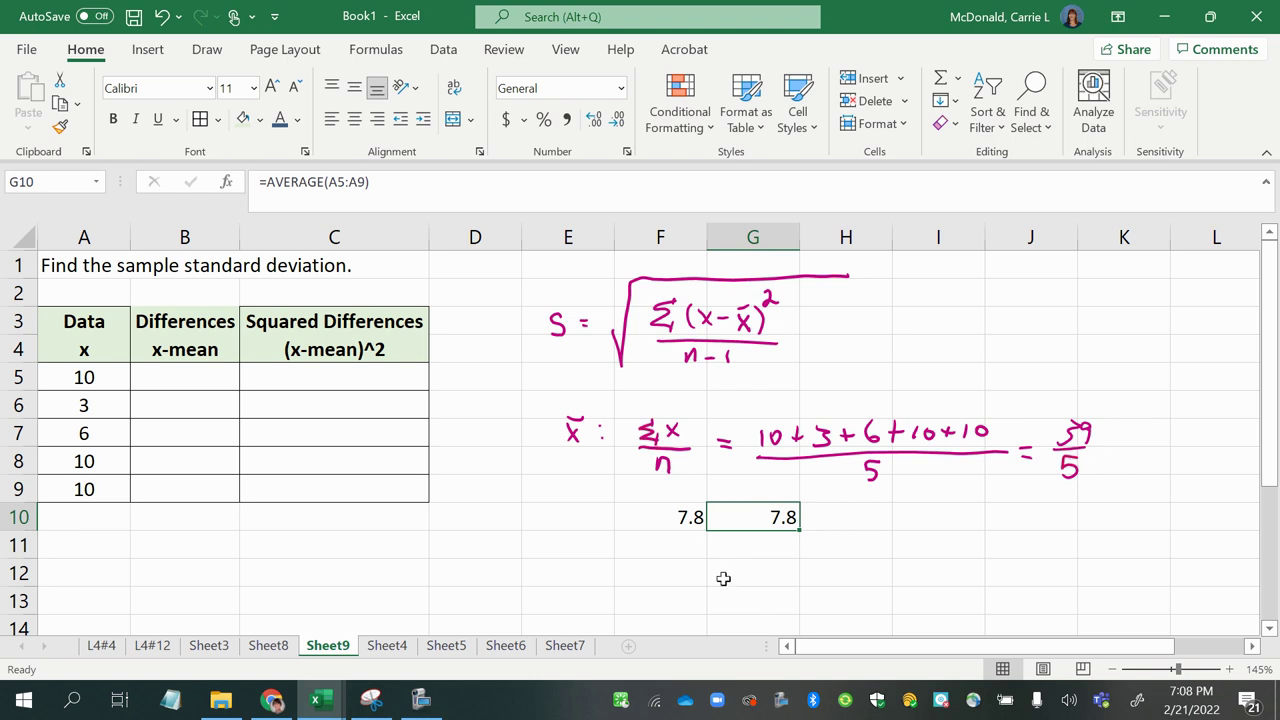
# Label the calculated means by entering "Mean:" in E10.
pyautogui.click(579, 516)
pyautogui.write('Me')
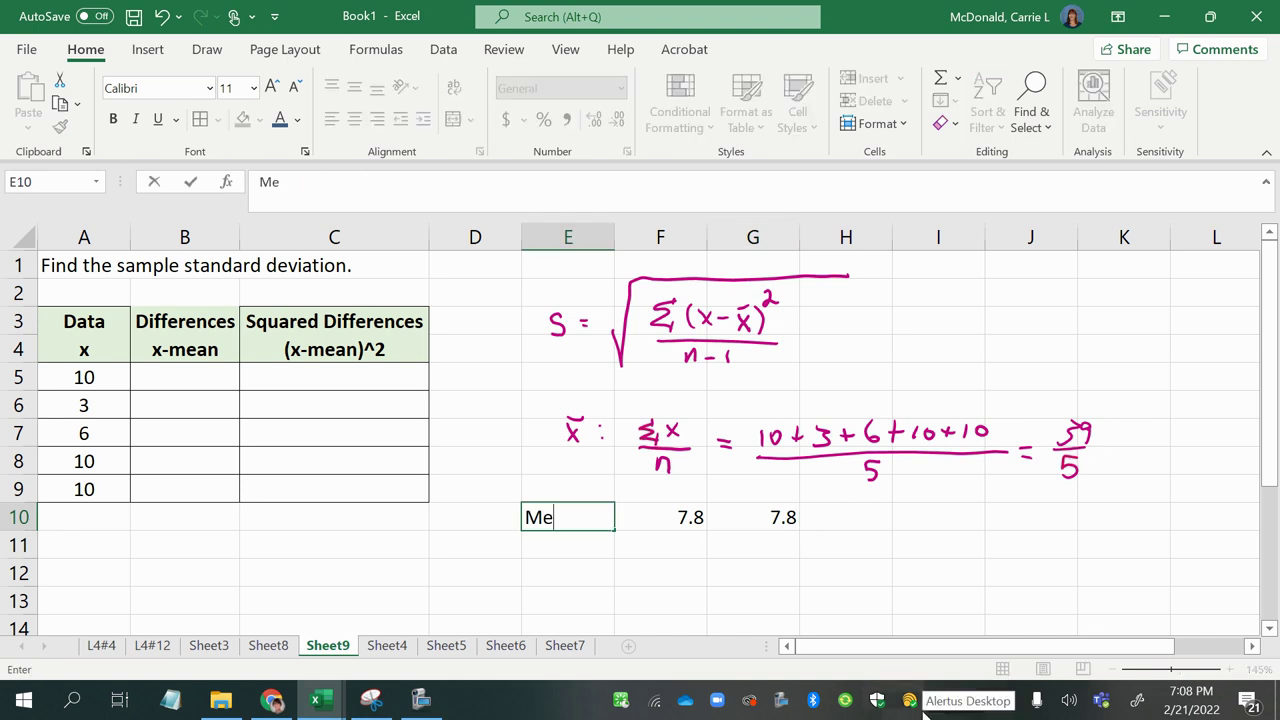
pyautogui.write('an:')
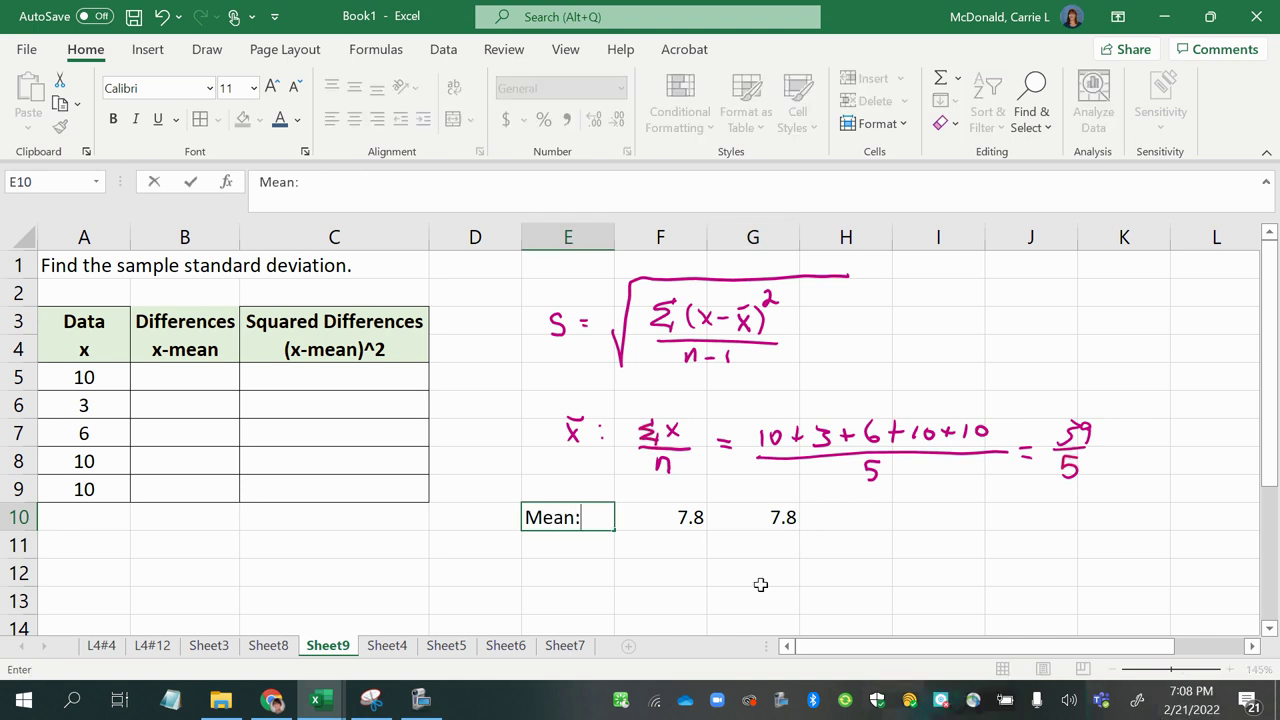
pyautogui.click(700, 566)
# Calculate the first difference from the mean in B5 with =A5-7.8 and review its cell reference.
pyautogui.click(184, 380)
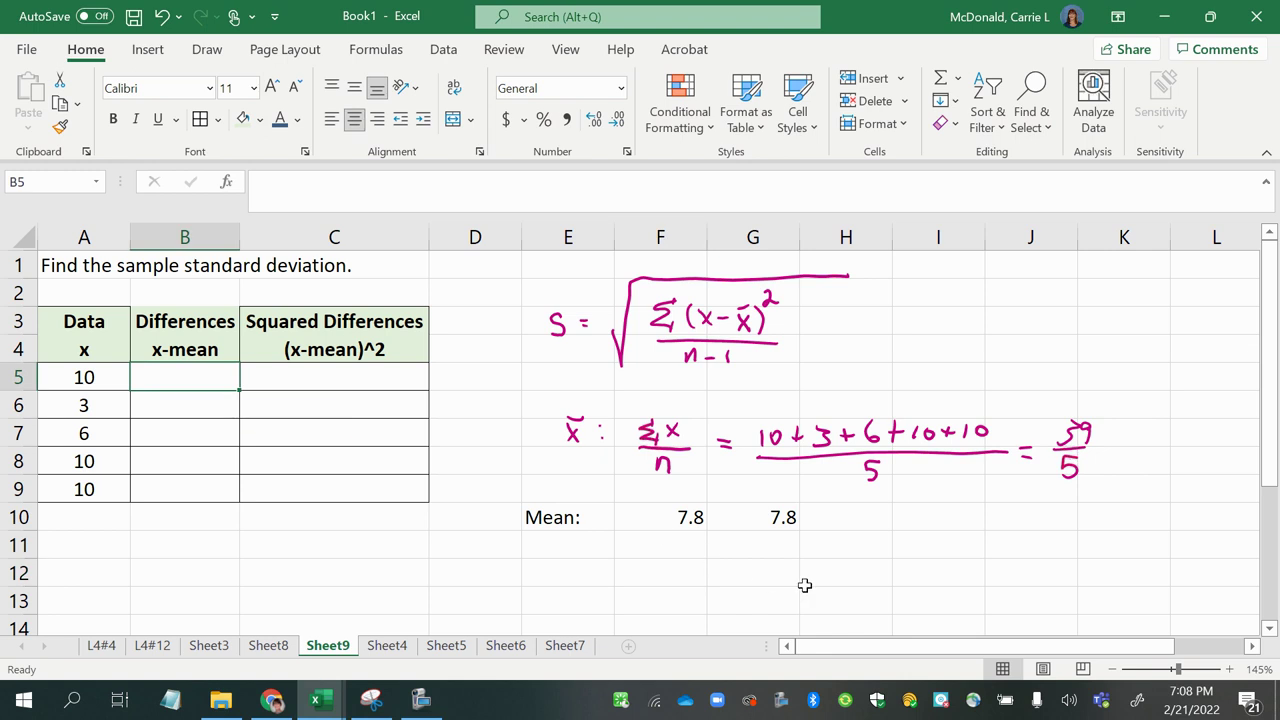
pyautogui.write('=')
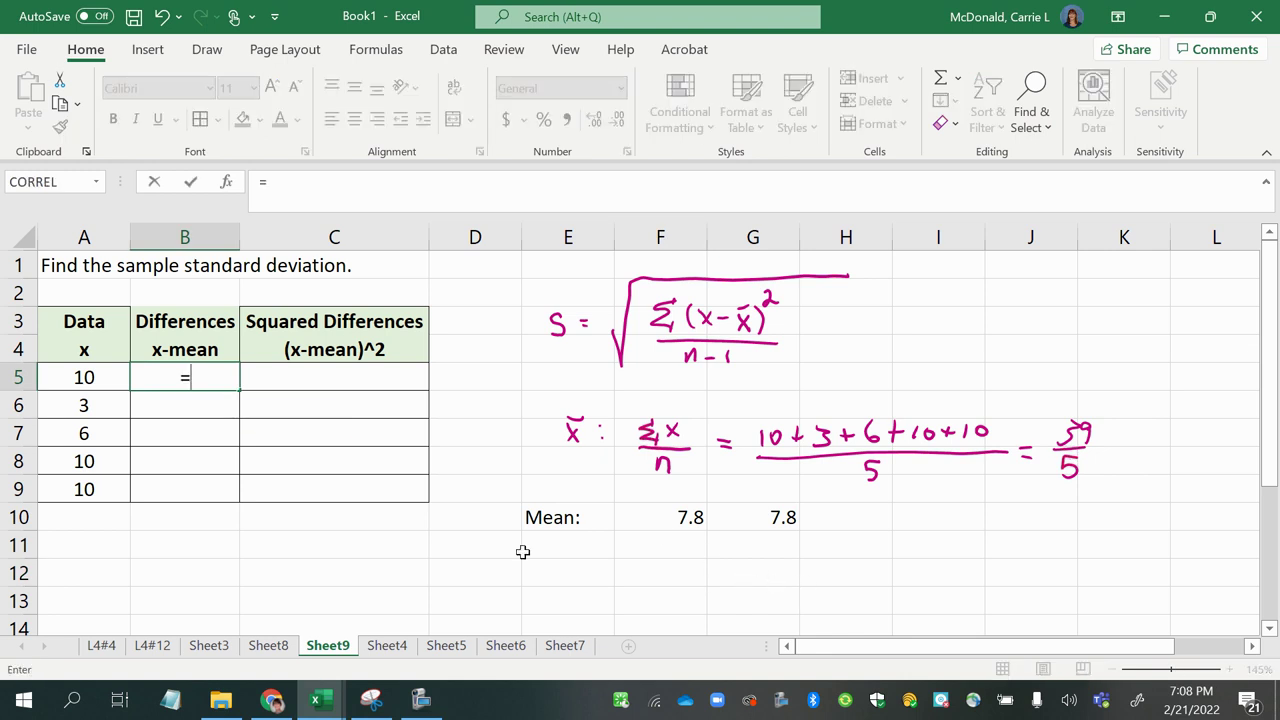
pyautogui.click(74, 376)
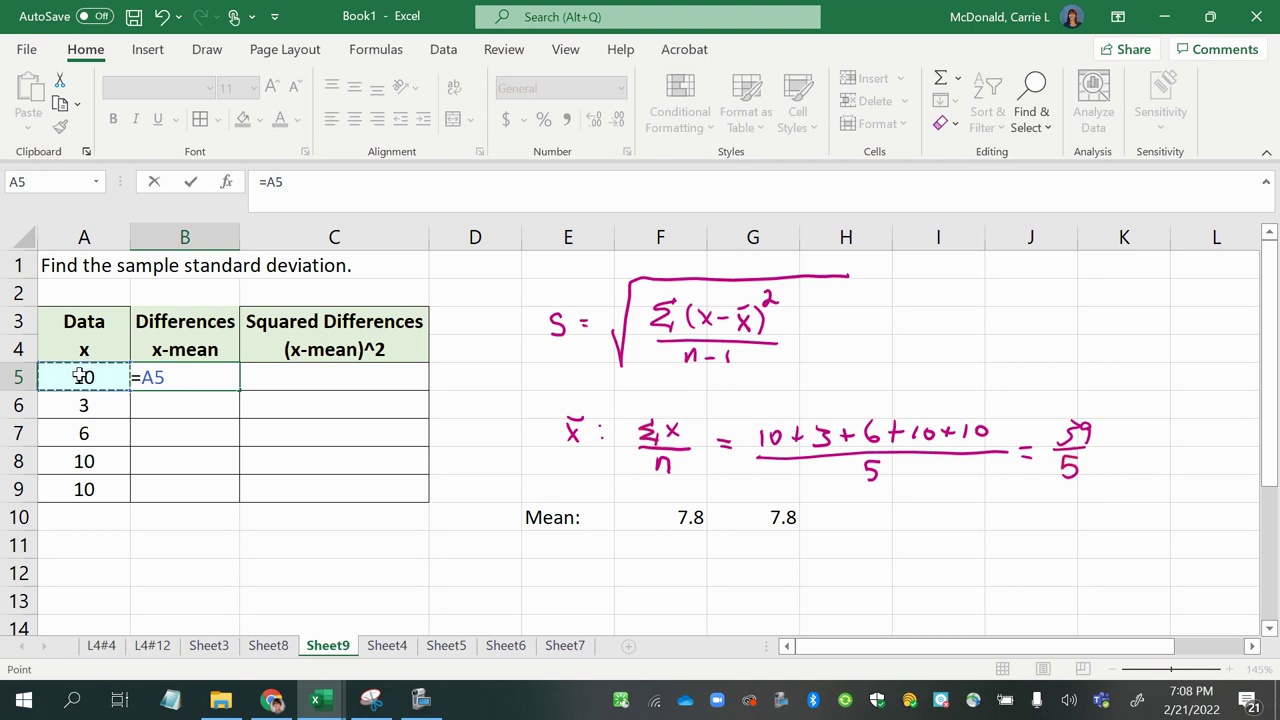
pyautogui.write('-7.8')
pyautogui.press('Return')
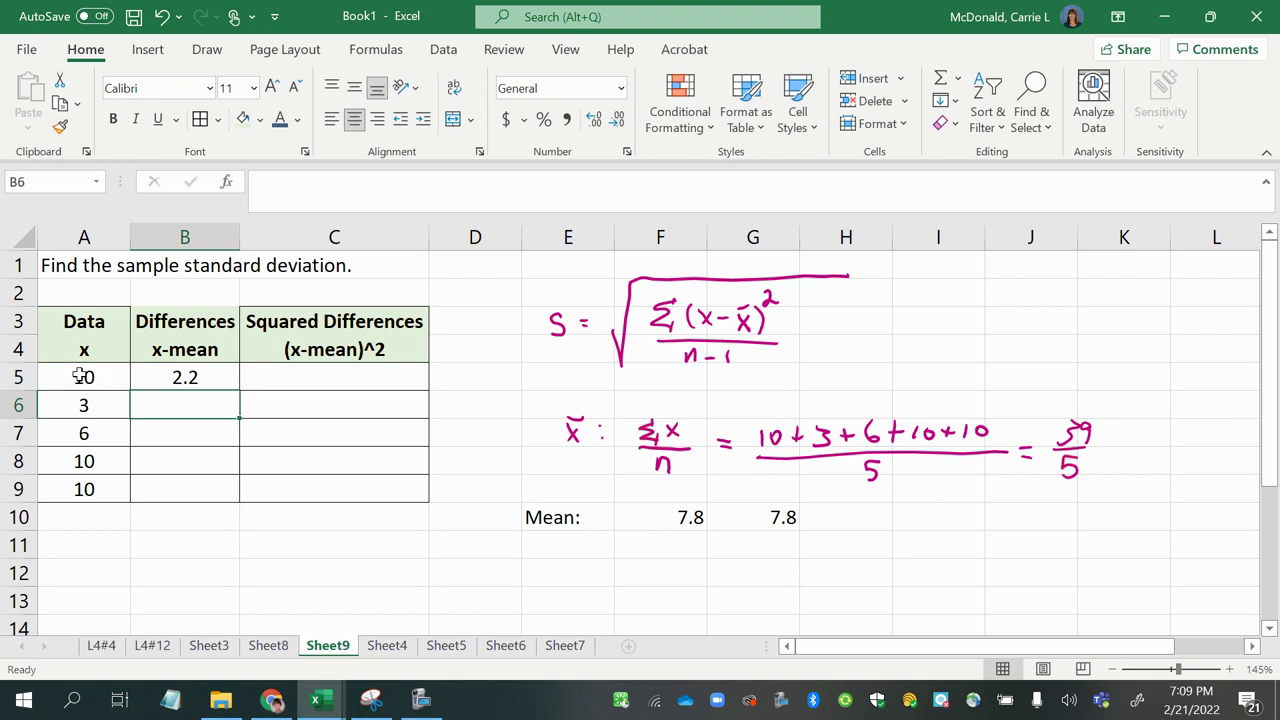
pyautogui.click(167, 377)
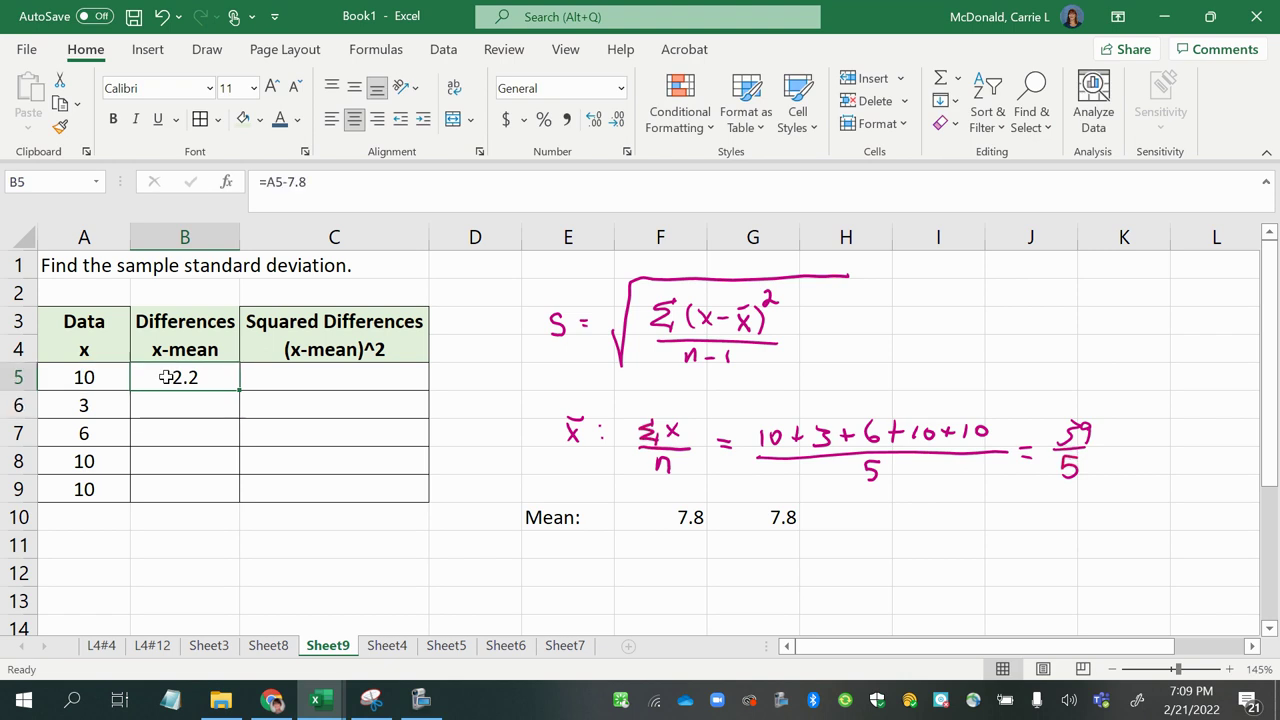
pyautogui.click(283, 183)
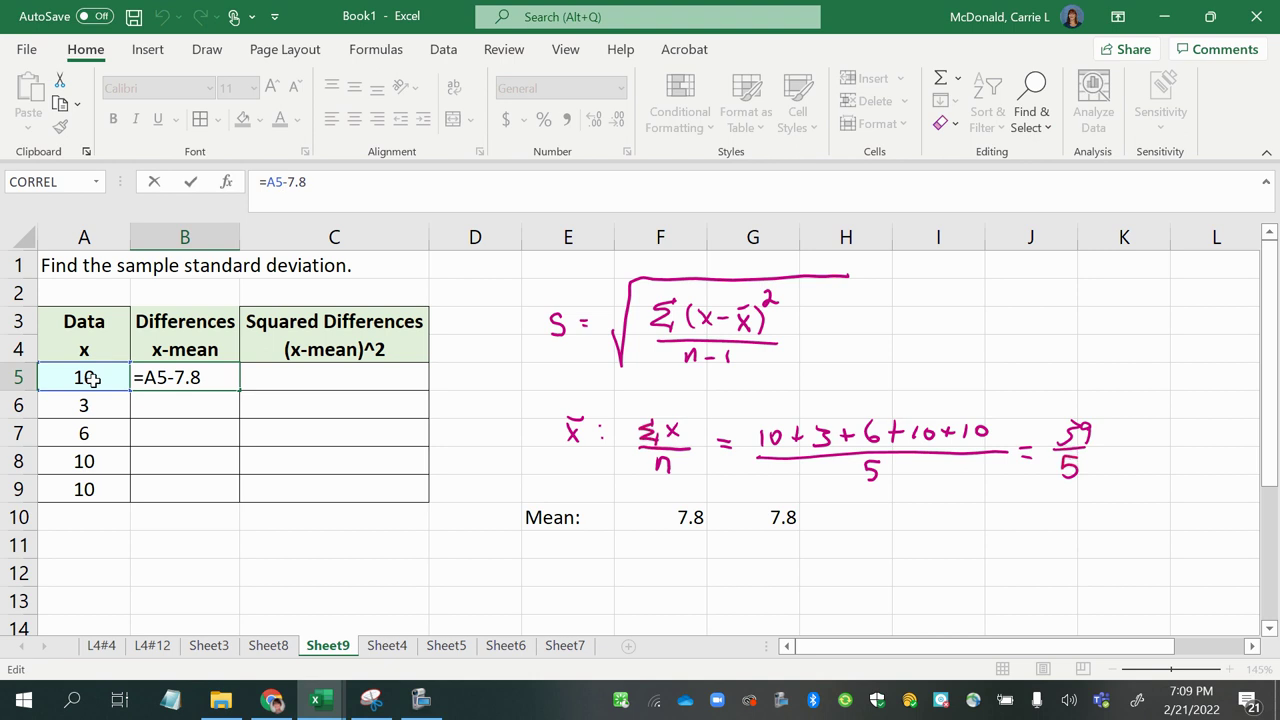
pyautogui.press('Return')
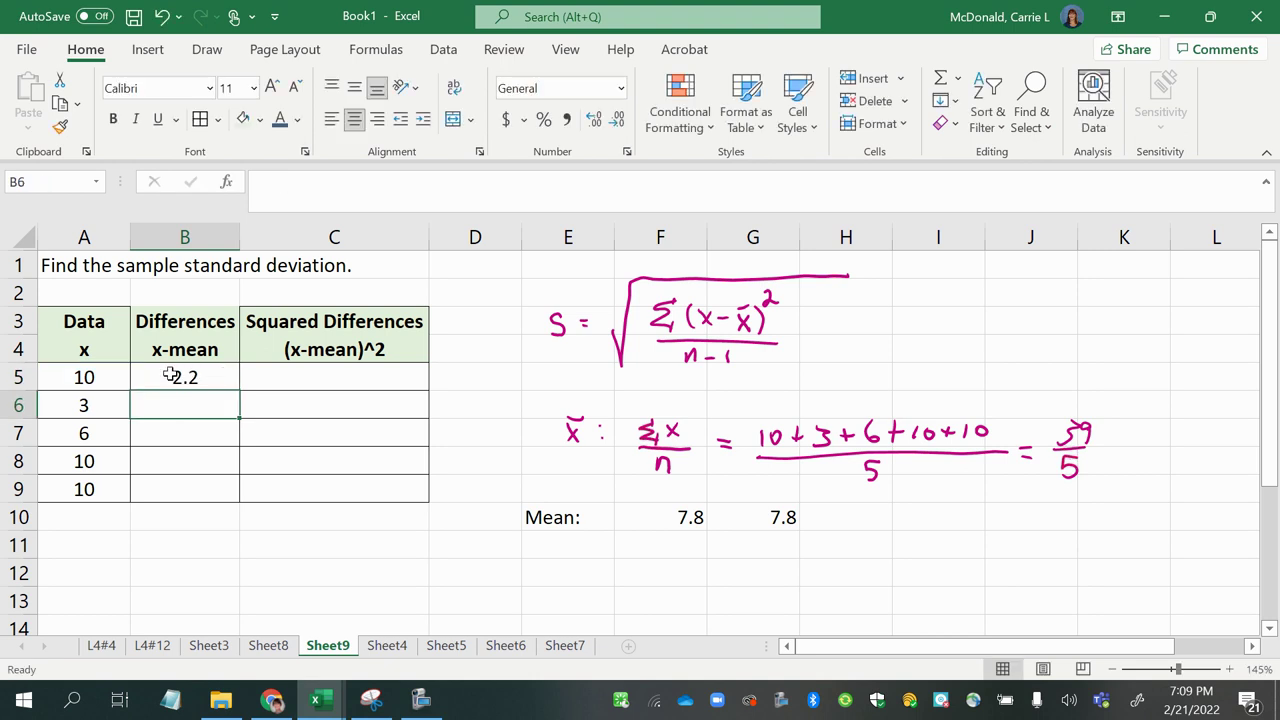
# Fill the difference formula from B5 down through B9 and check the copied formulas in the rows below.
pyautogui.click(180, 377)
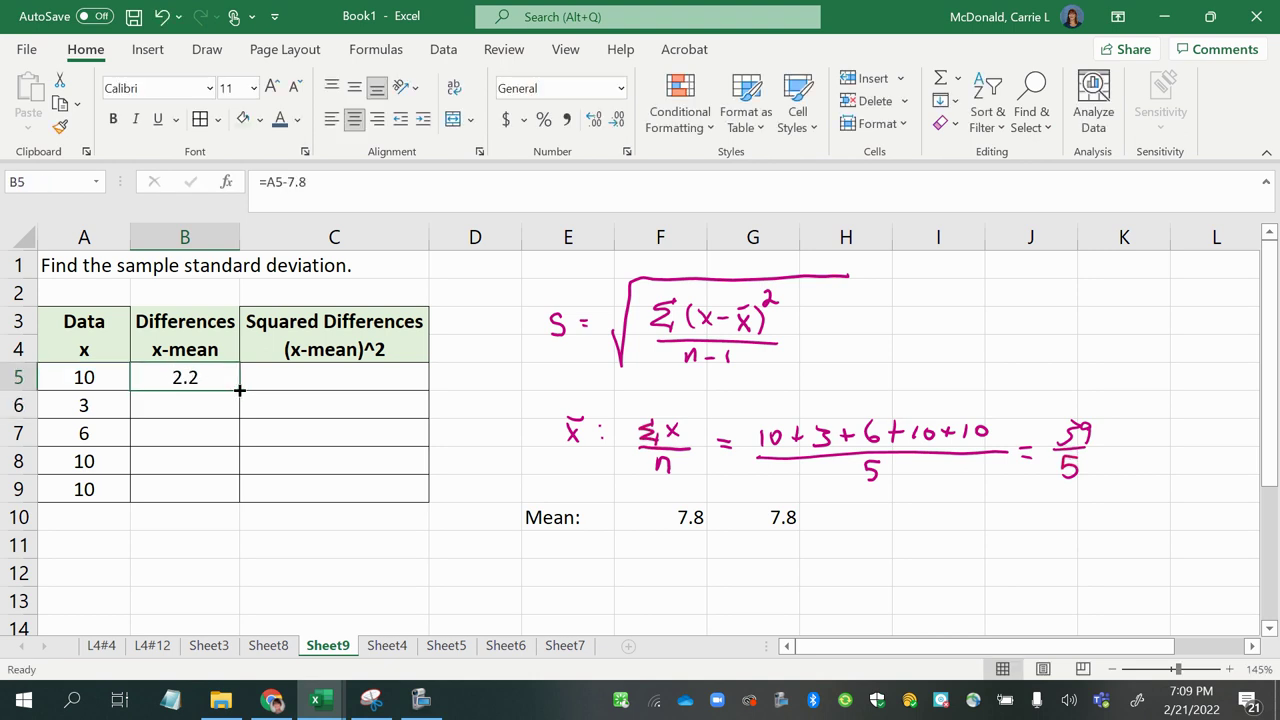
pyautogui.moveTo(240, 390); pyautogui.dragTo(237, 497)
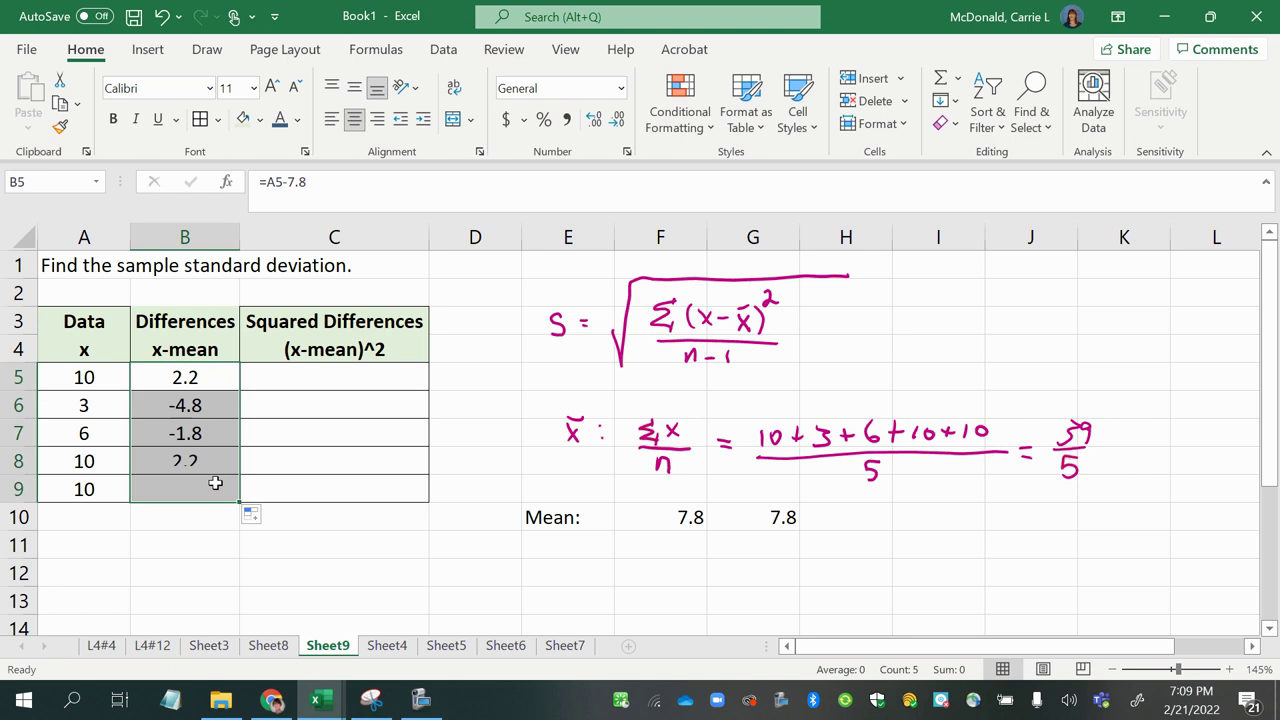
pyautogui.click(198, 388)
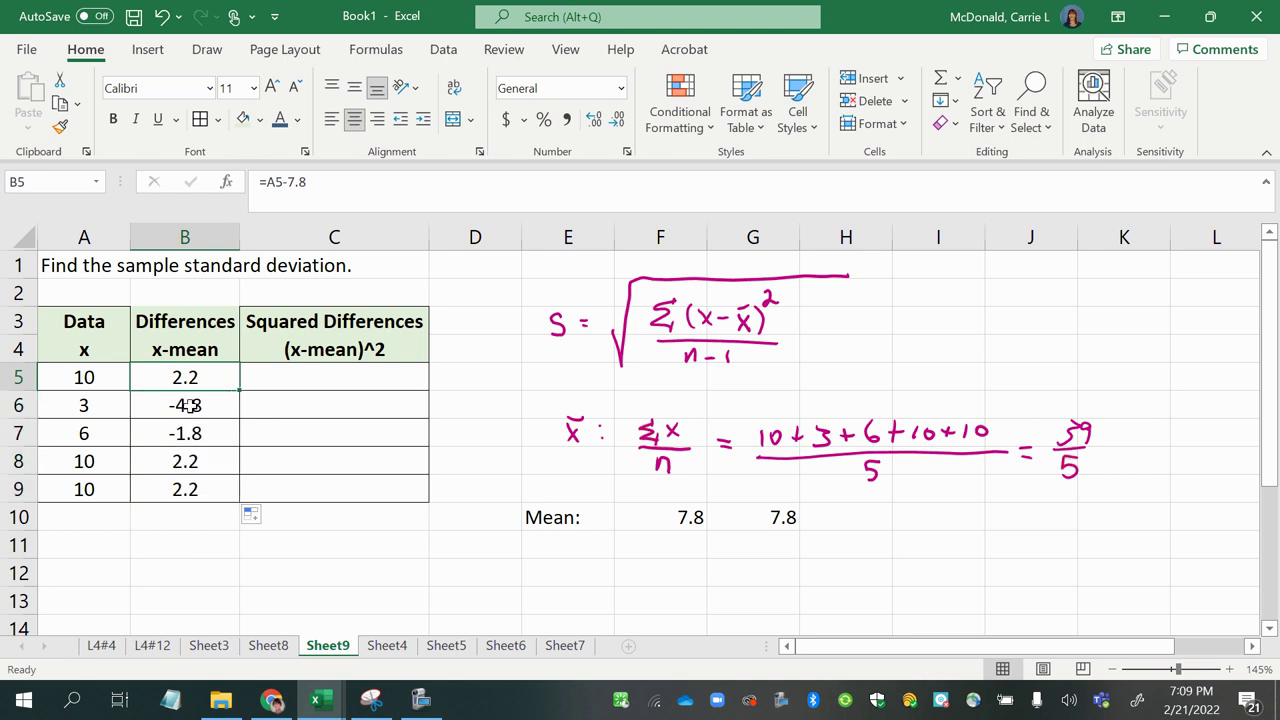
pyautogui.press('Down')
pyautogui.press('Down')
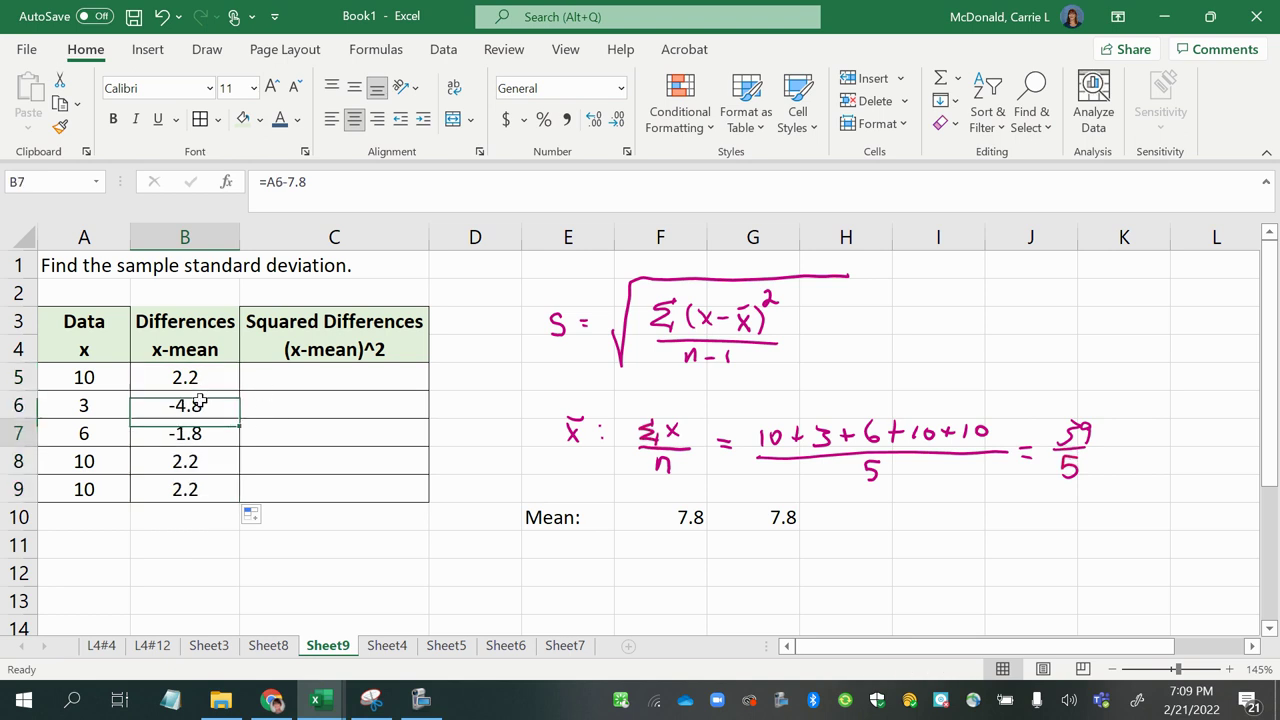
pyautogui.click(202, 398)
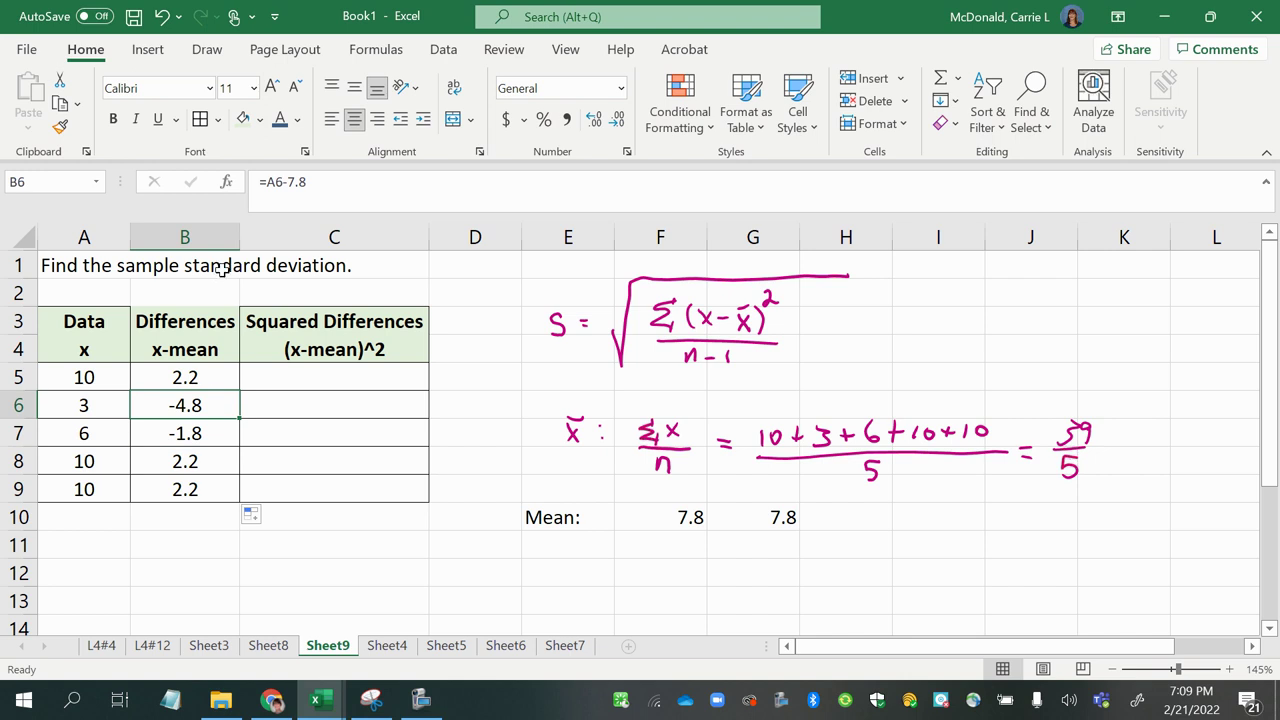
# Check the cell reference in the copied formula in B6 against the formula in B5 and the mean in F10.
pyautogui.click(280, 182)
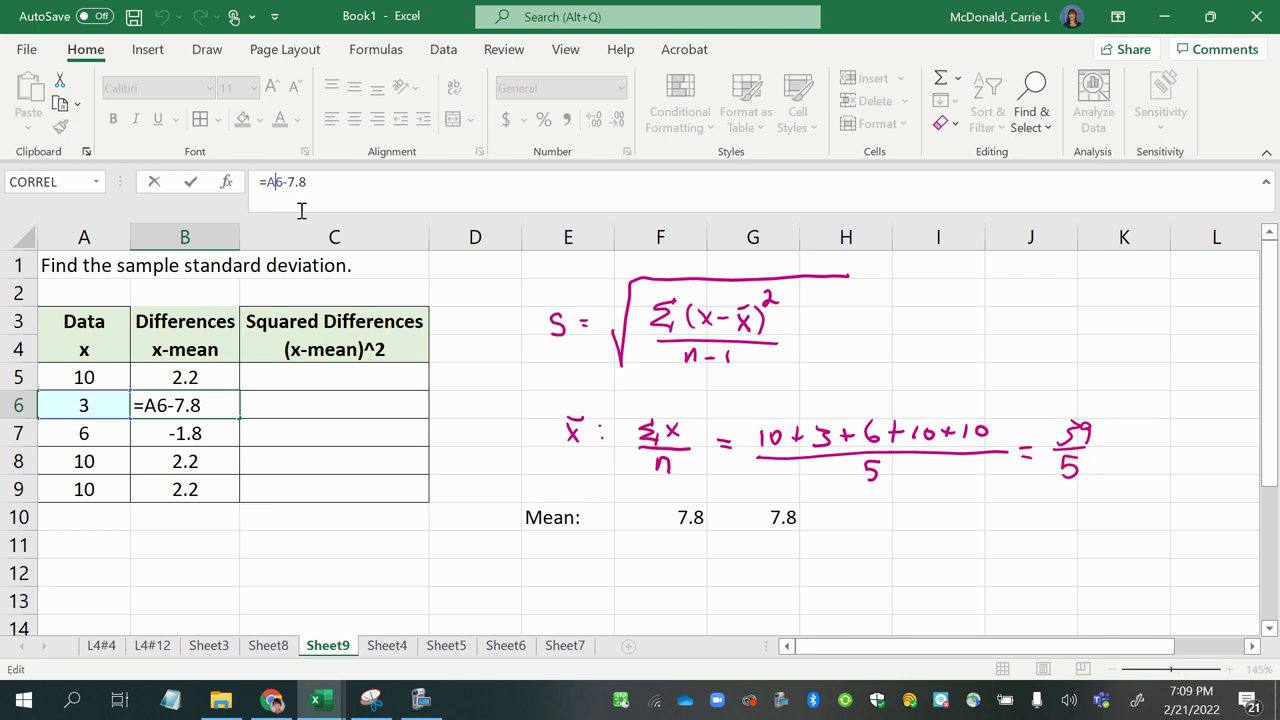
pyautogui.press('Return')
pyautogui.click(200, 378)
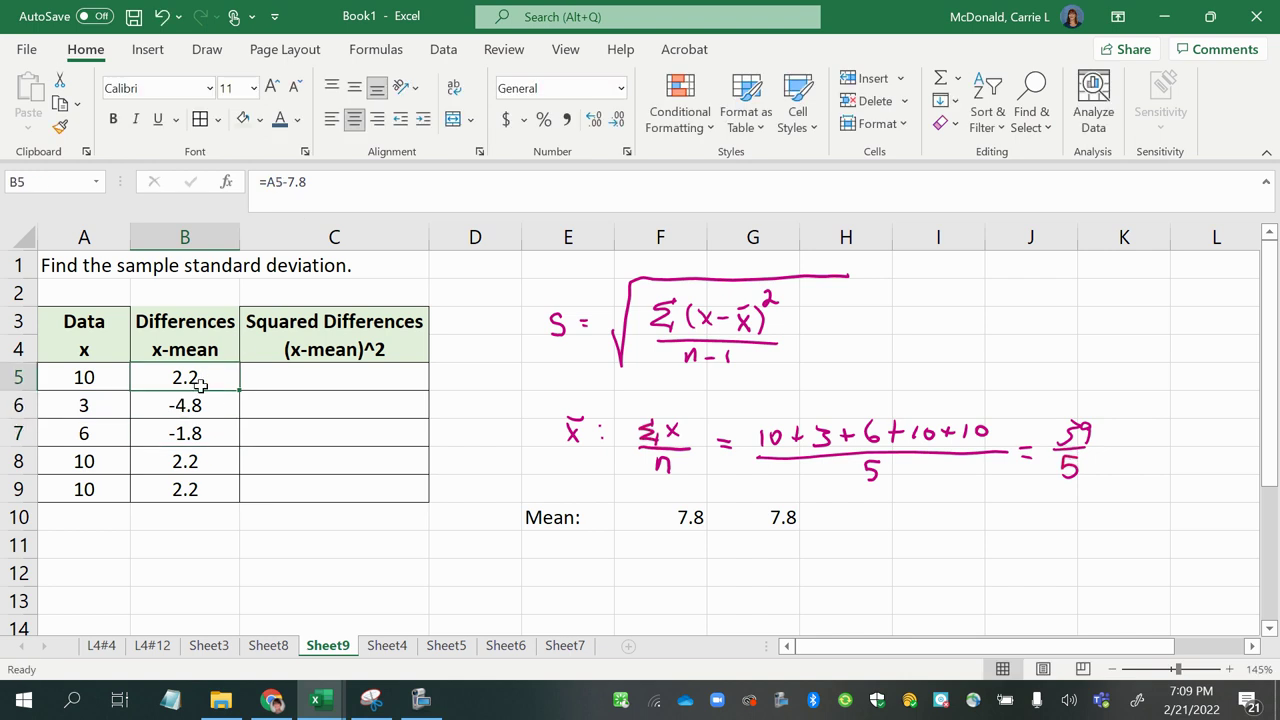
pyautogui.click(645, 519)
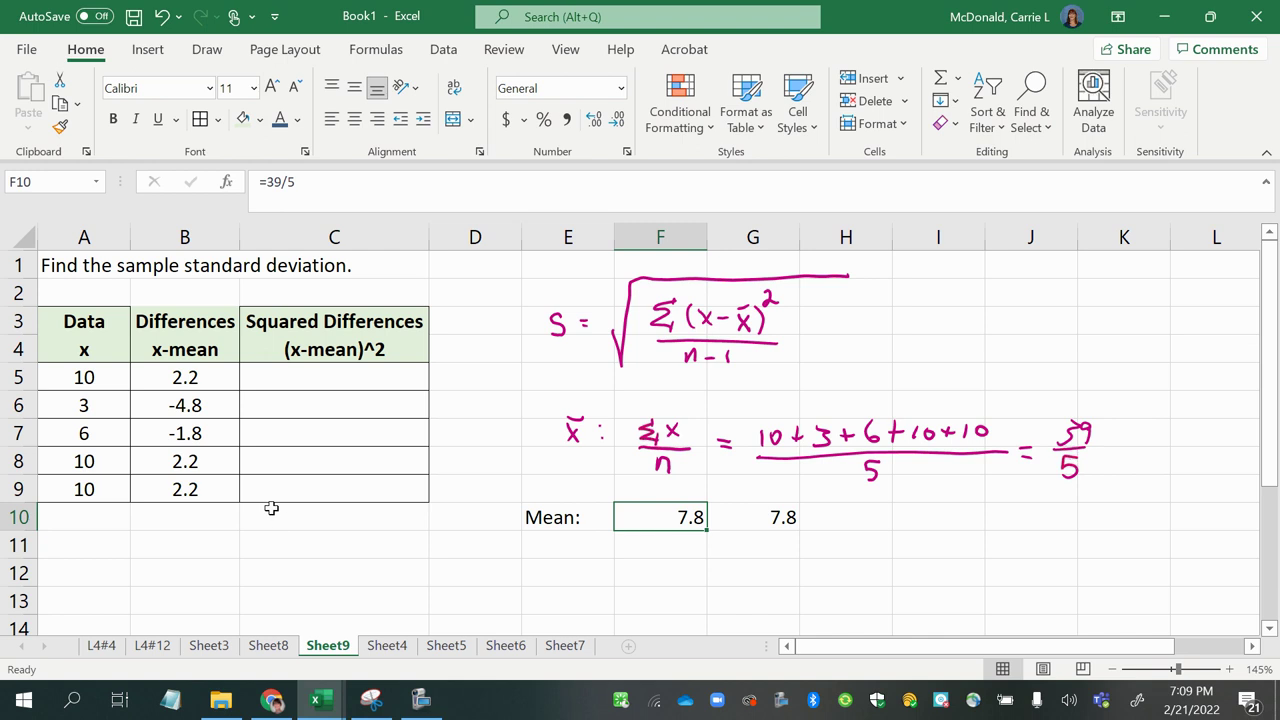
# Re-enter the first difference in B5 as =A5-$F$10, using an absolute reference to the mean.
pyautogui.click(197, 384)
pyautogui.write('=')
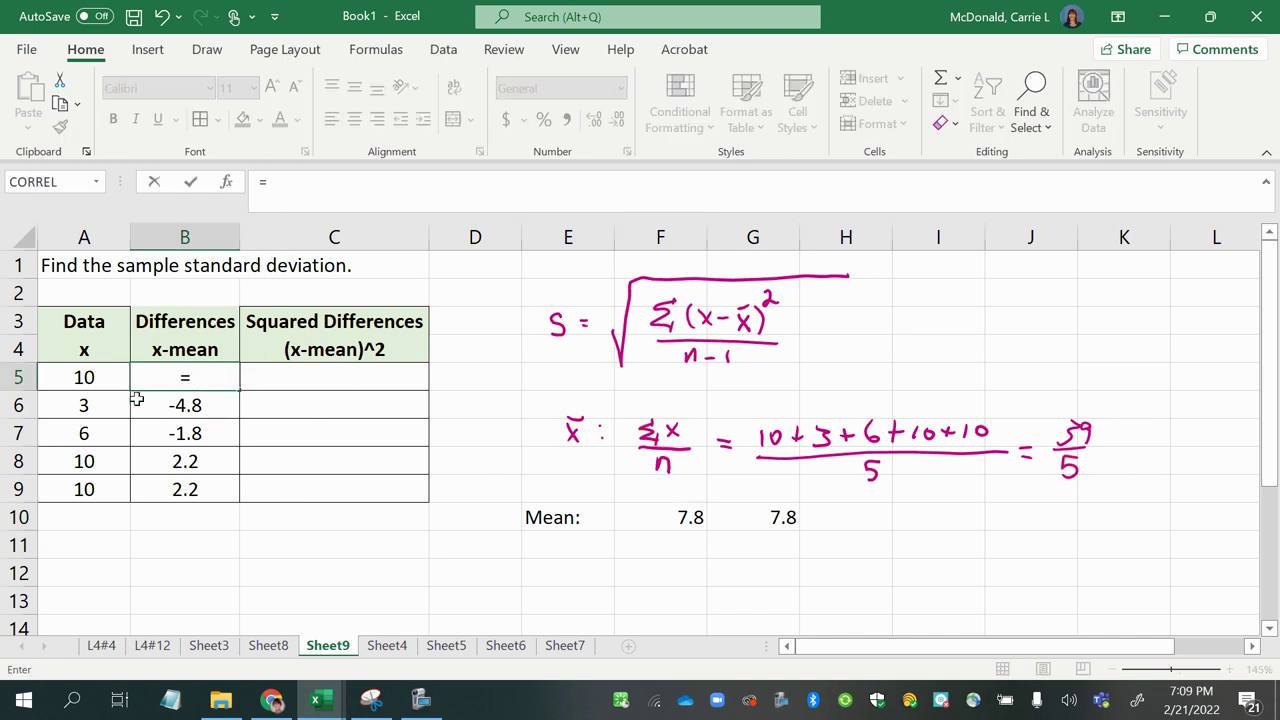
pyautogui.click(80, 376)
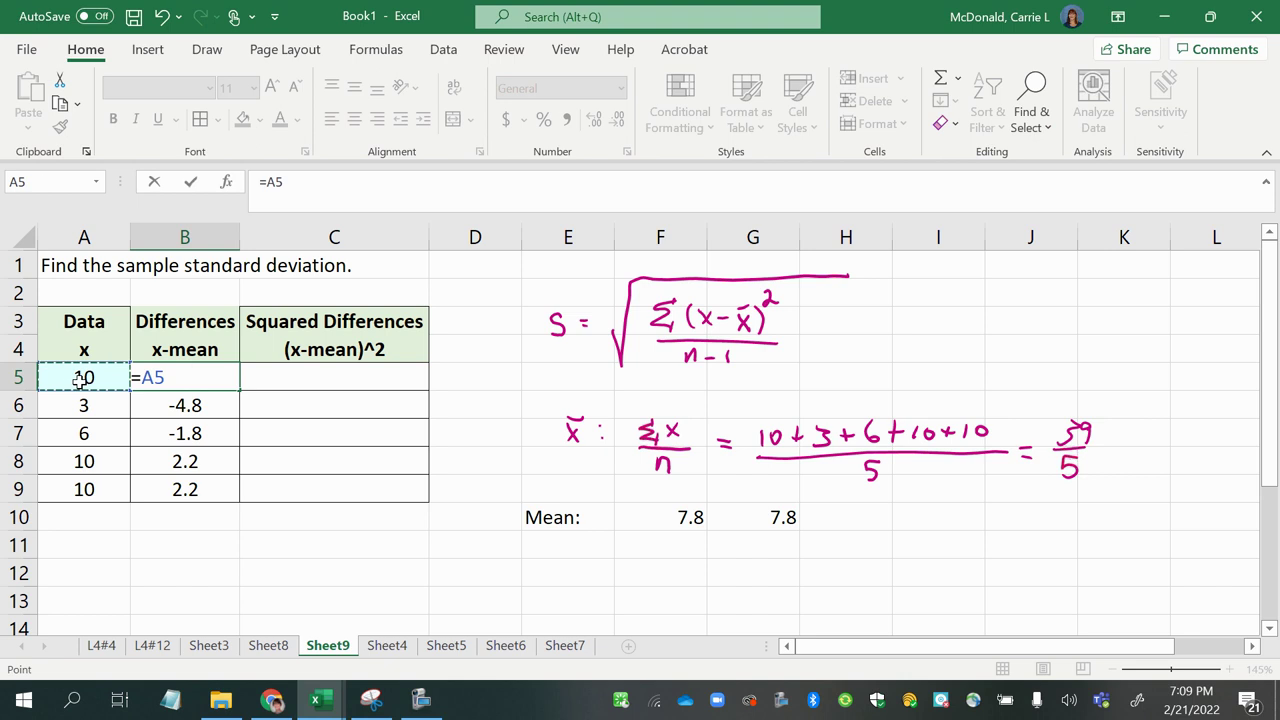
pyautogui.write('-')
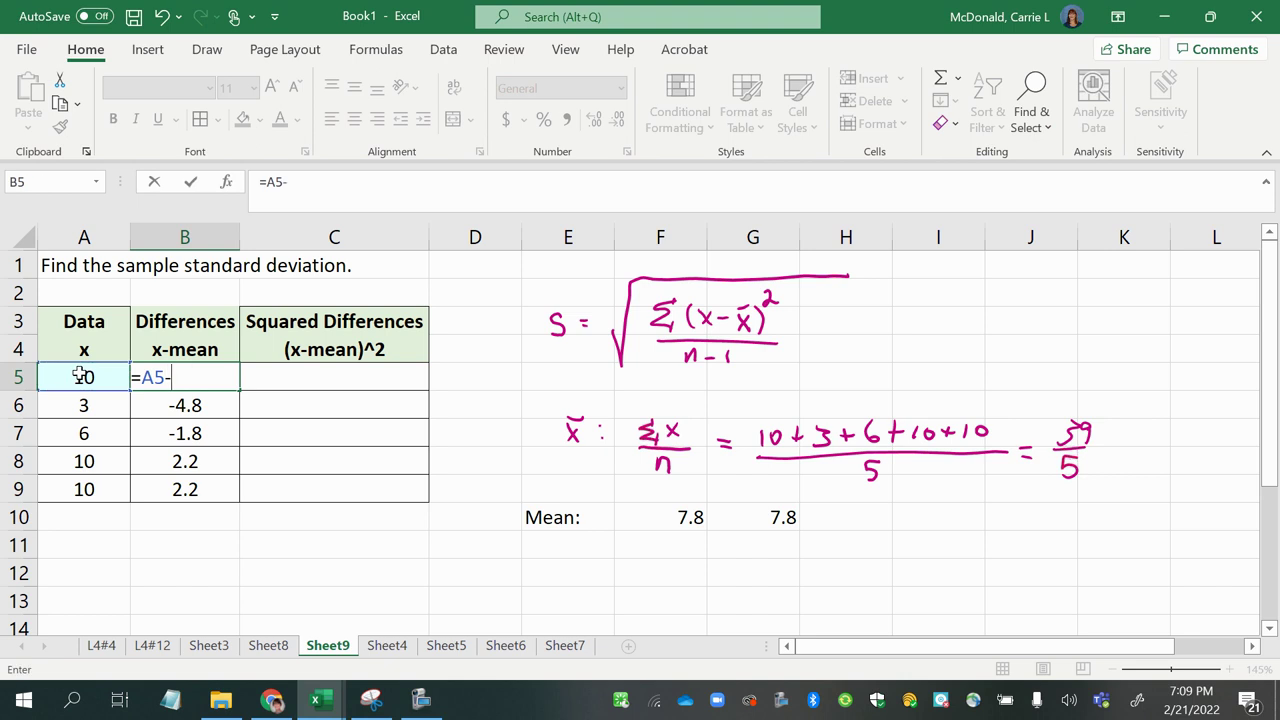
pyautogui.click(649, 521)
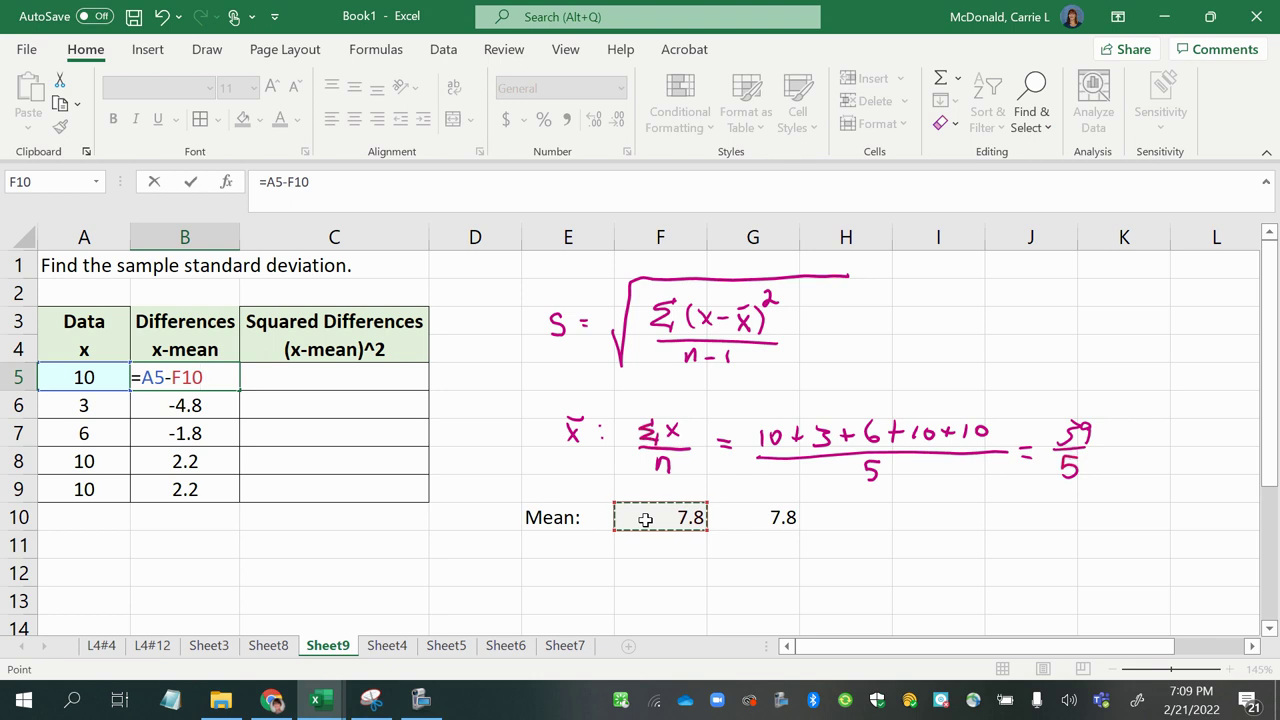
pyautogui.press('F4')
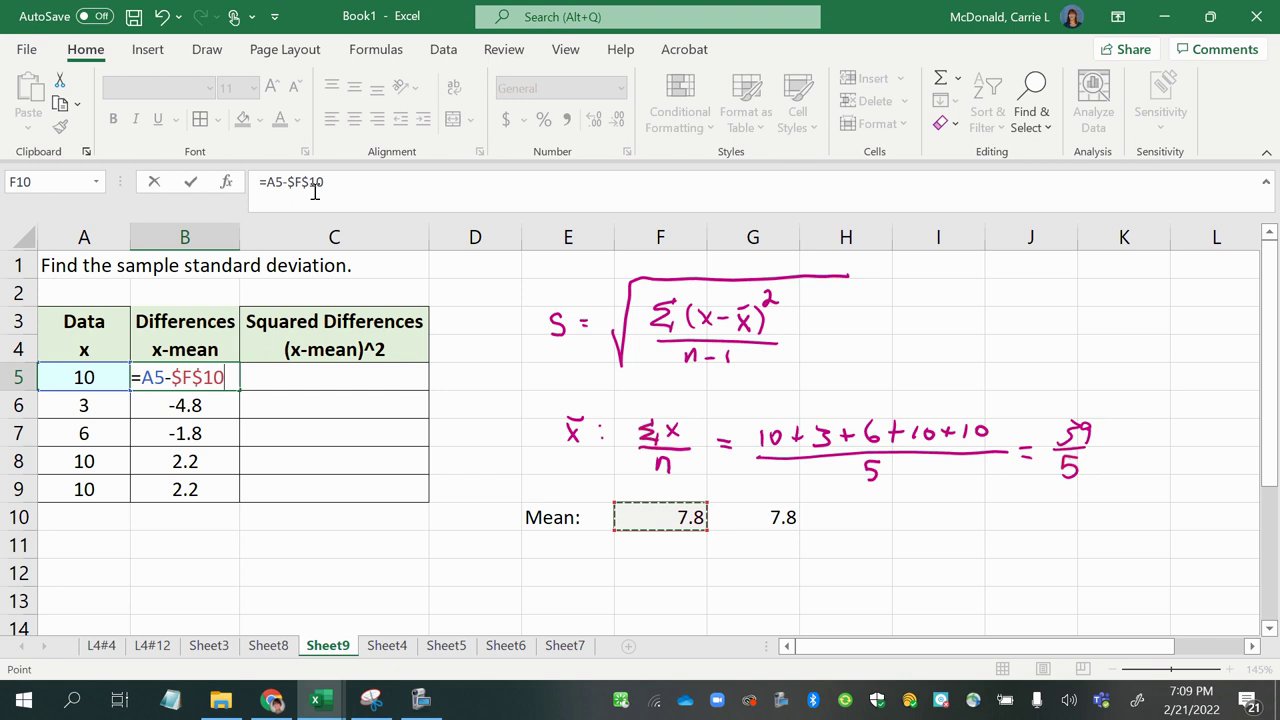
pyautogui.moveTo(289, 181); pyautogui.dragTo(334, 180)
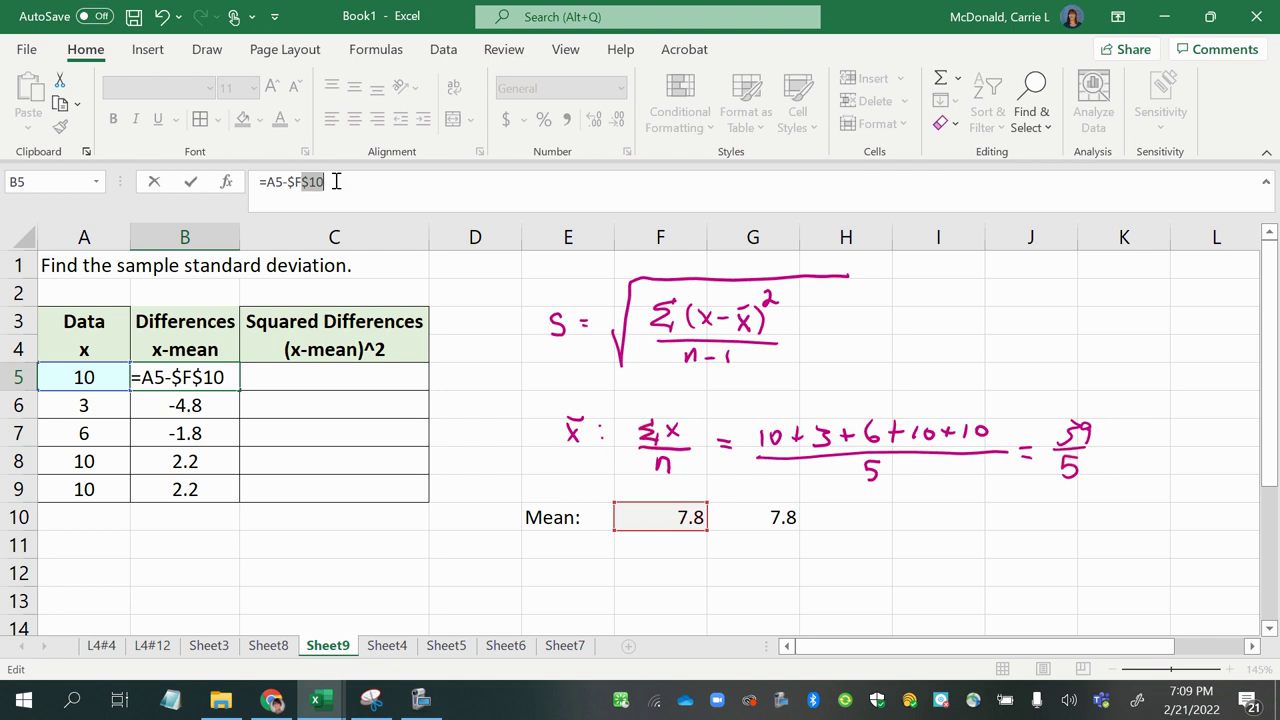
pyautogui.press('Return')
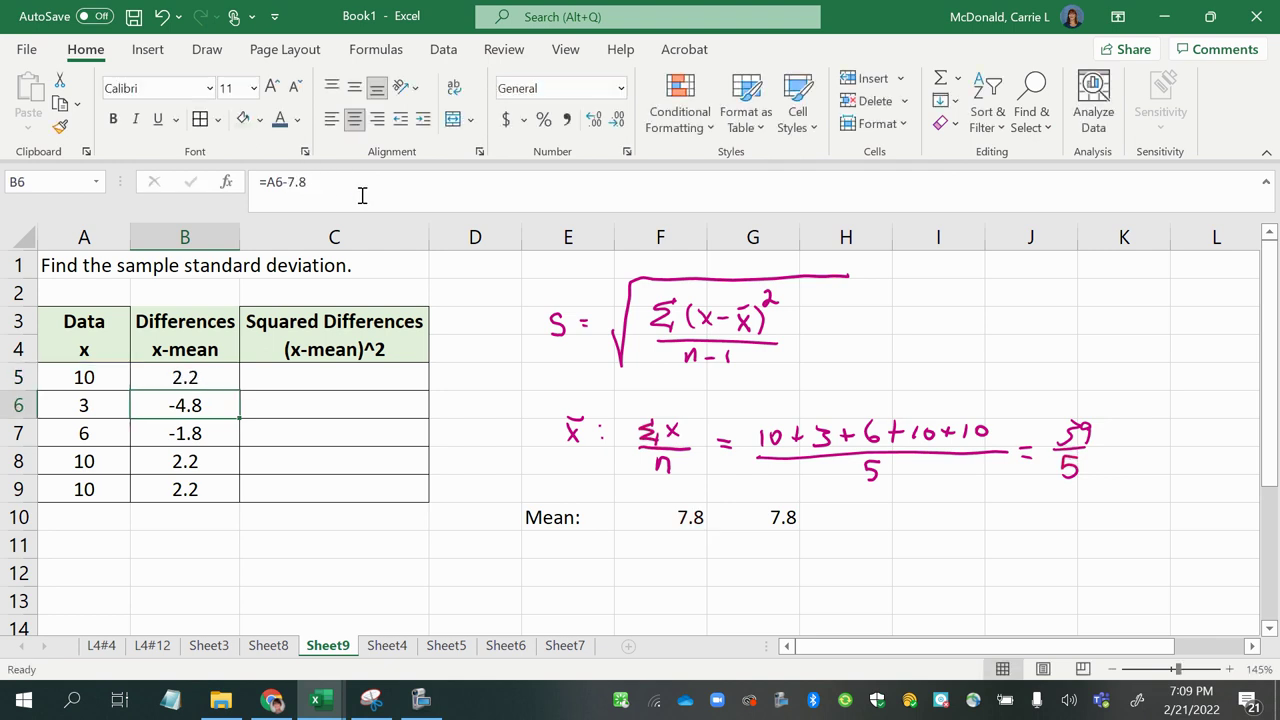
# Fill the difference formula from B5 down through B9 and review its absolute reference $F$10.
pyautogui.click(190, 377)
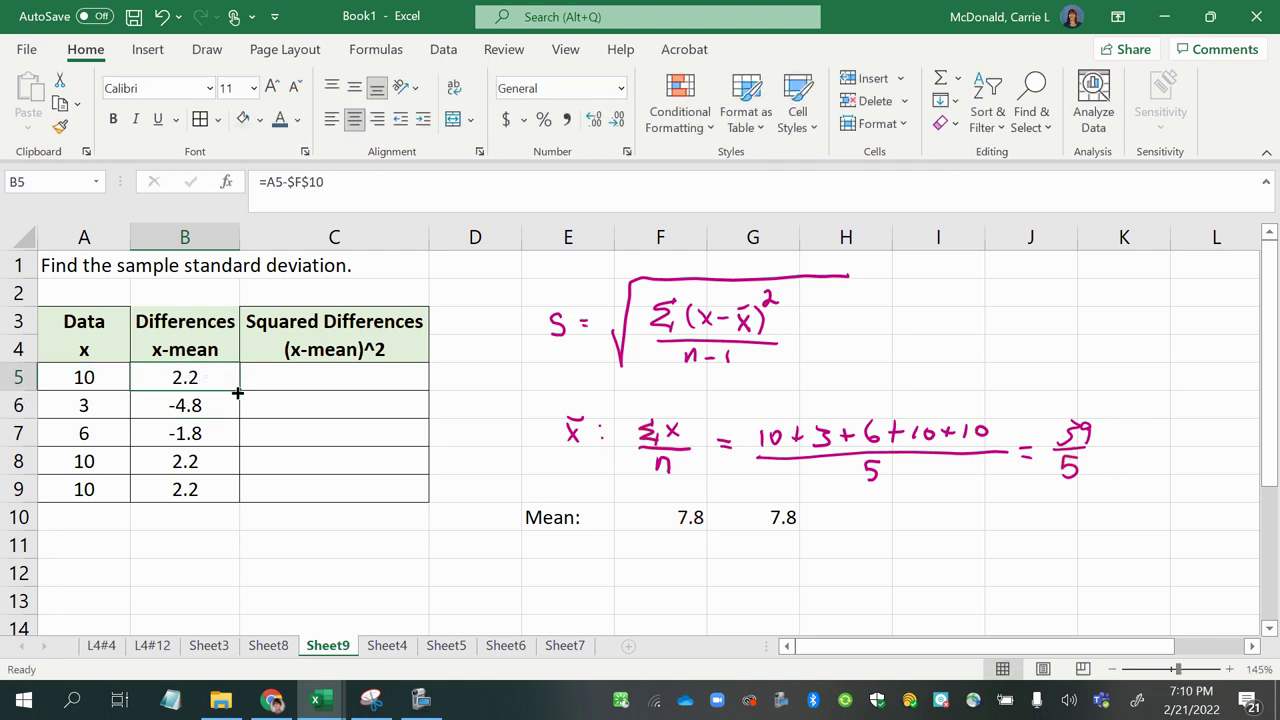
pyautogui.moveTo(240, 392); pyautogui.dragTo(240, 492)
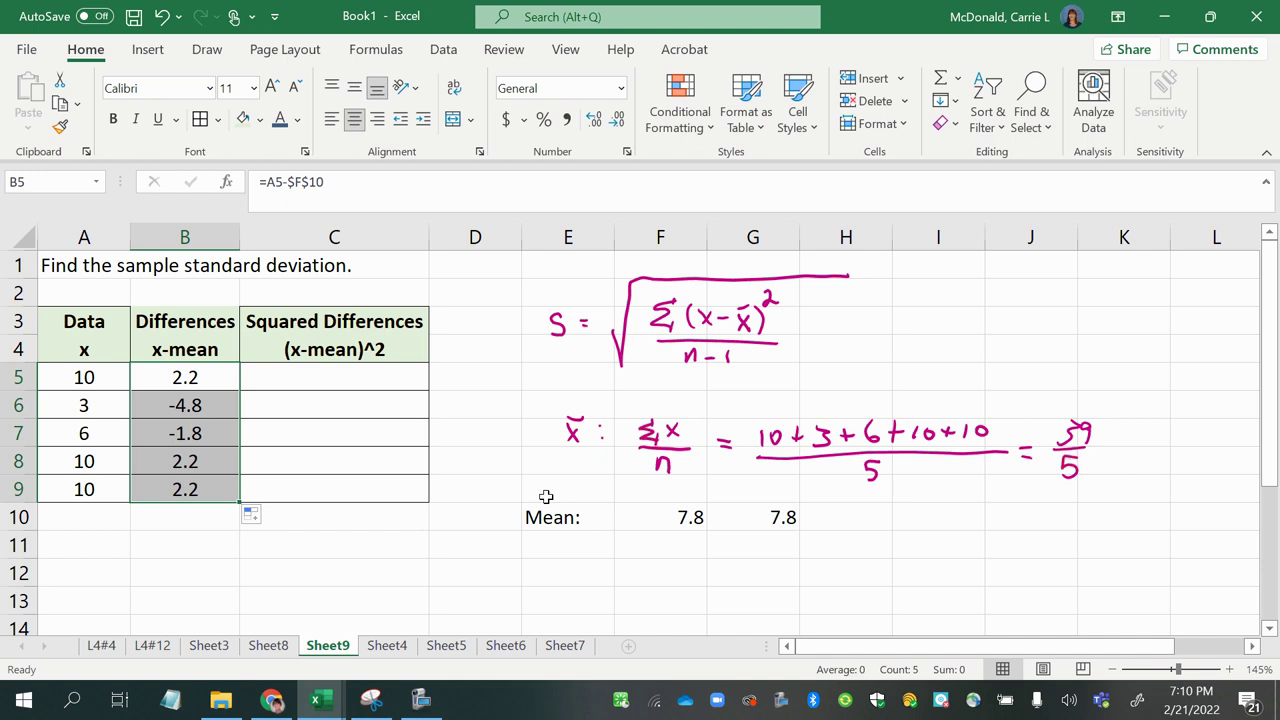
pyautogui.click(684, 518)
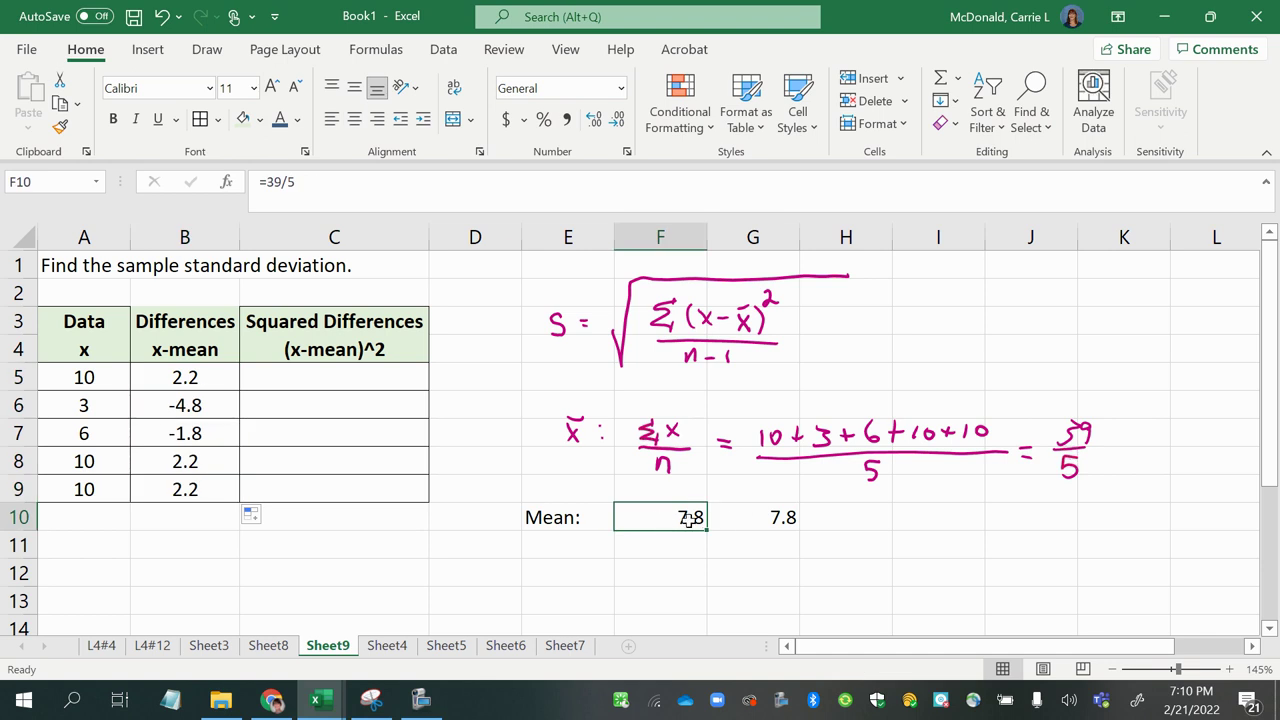
pyautogui.click(188, 379)
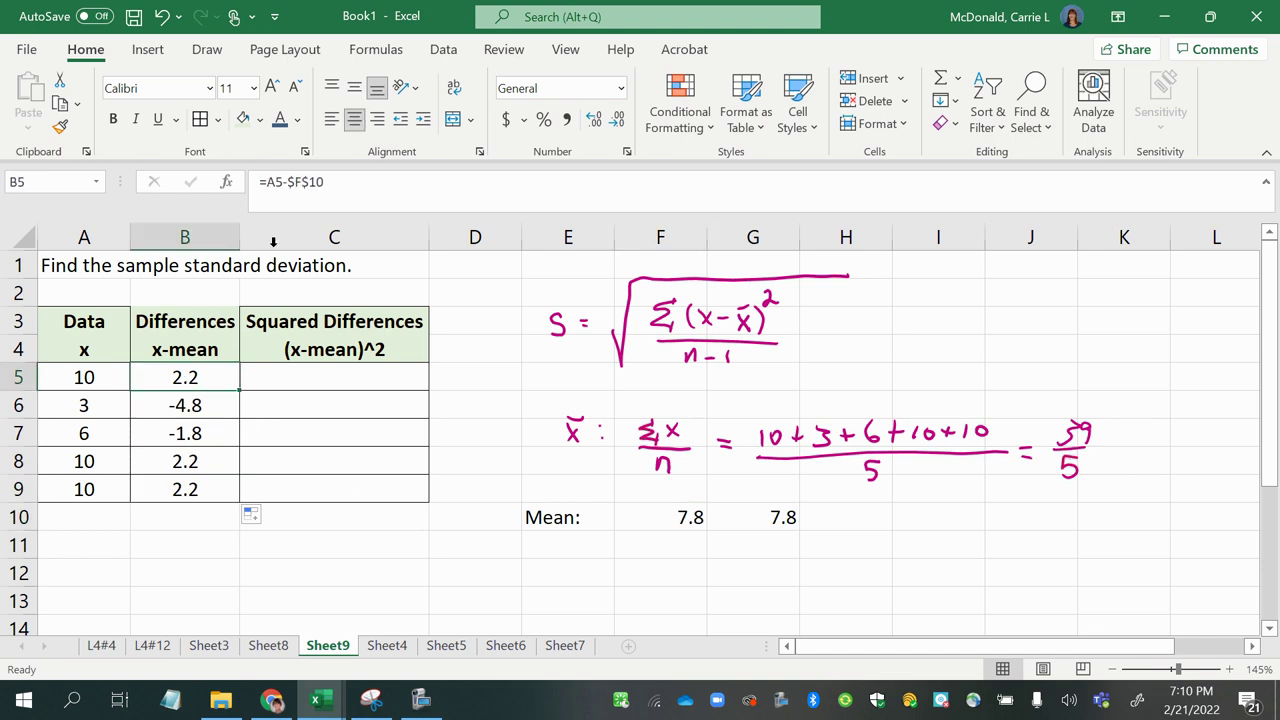
pyautogui.click(295, 181)
pyautogui.moveTo(294, 181); pyautogui.dragTo(287, 181)
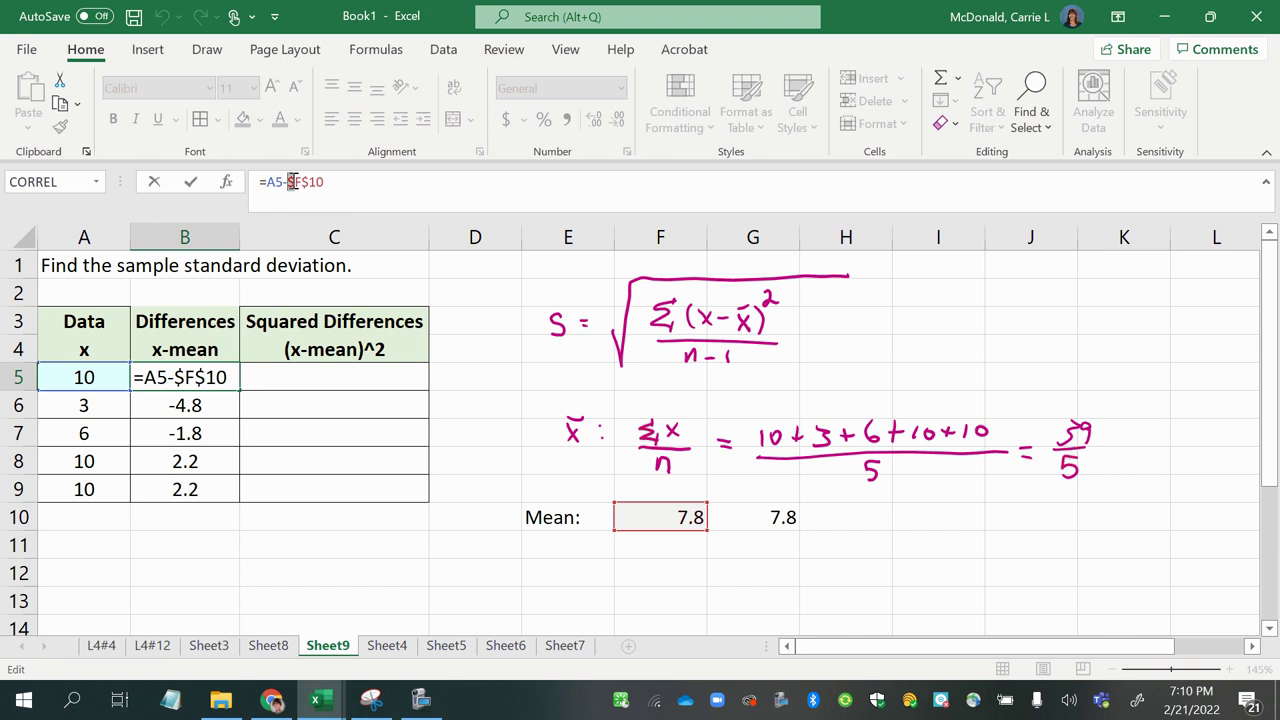
pyautogui.click(310, 181)
pyautogui.press('Return')
# Compare the differences in column B with the mean in F10 and the data values in A5 and A6.
pyautogui.moveTo(190, 377); pyautogui.dragTo(189, 489)
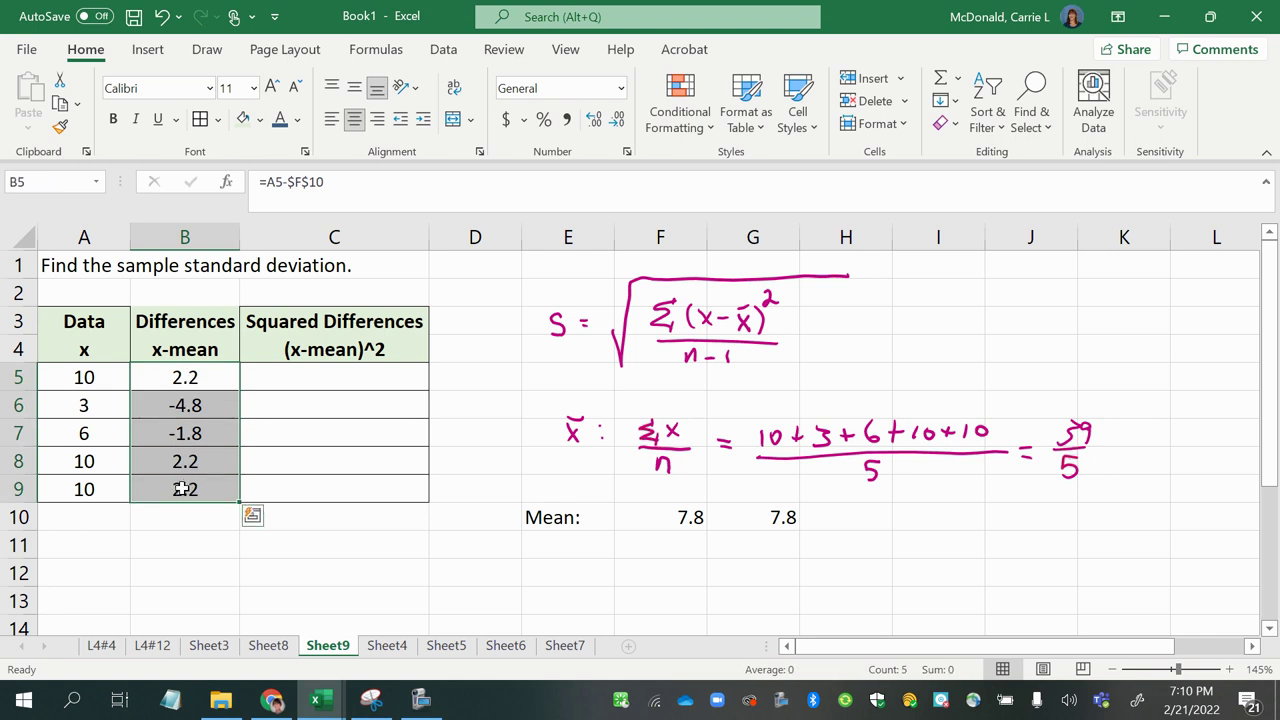
pyautogui.click(661, 518)
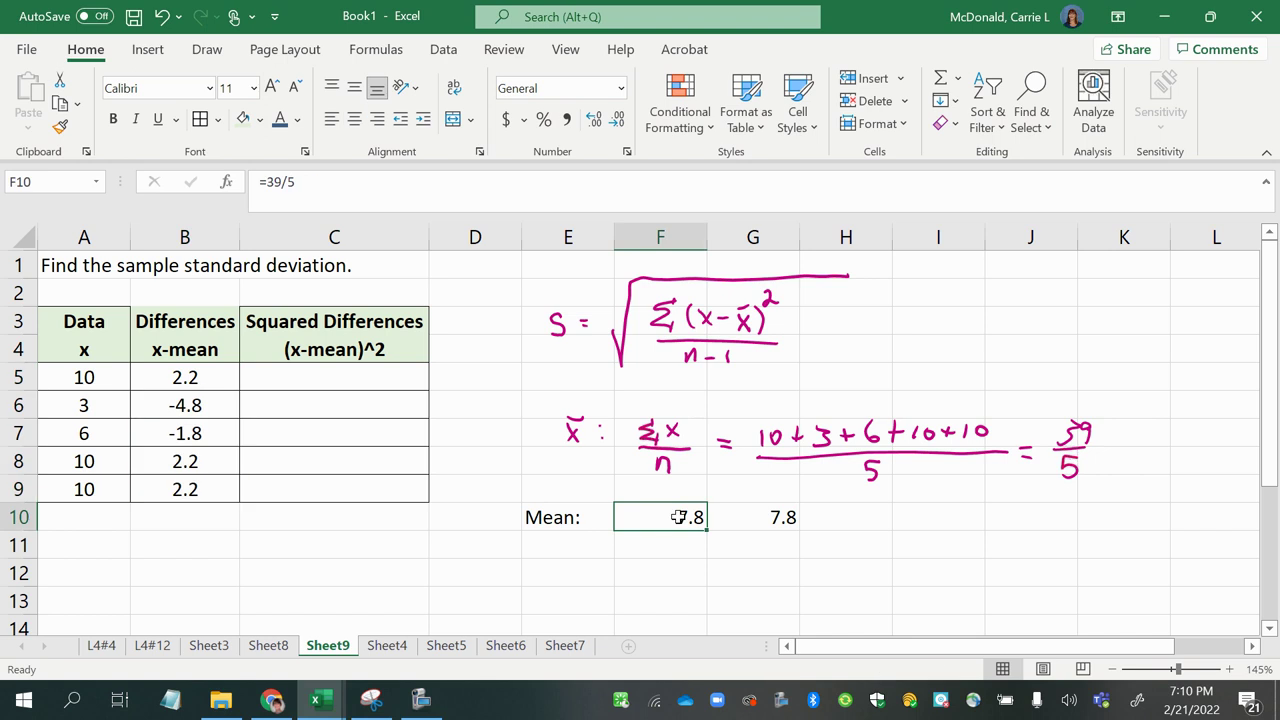
pyautogui.click(100, 378)
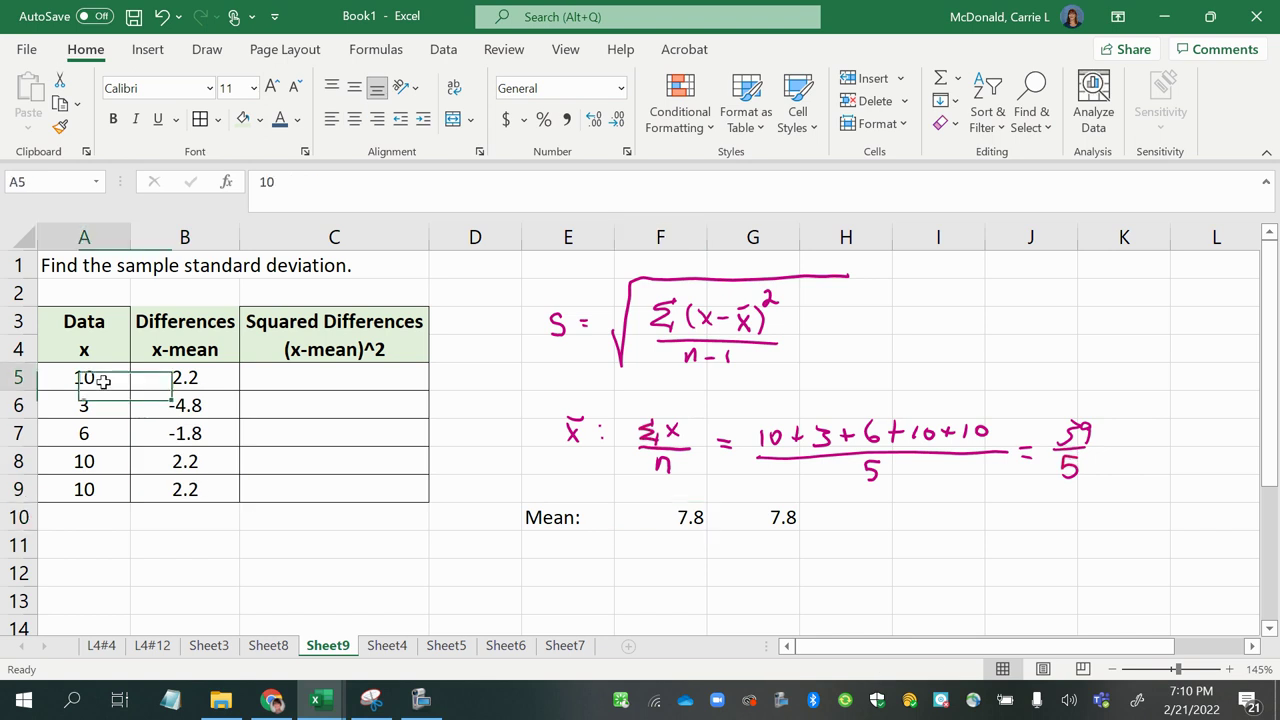
pyautogui.click(185, 380)
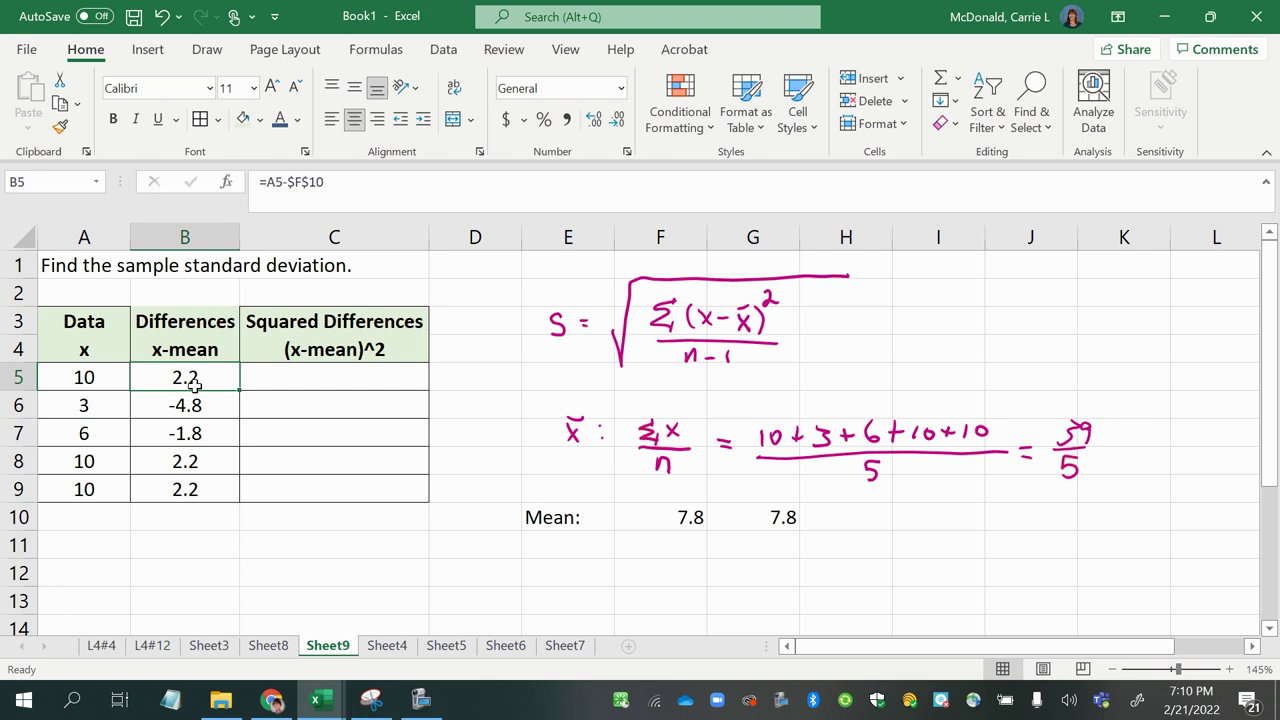
pyautogui.click(76, 407)
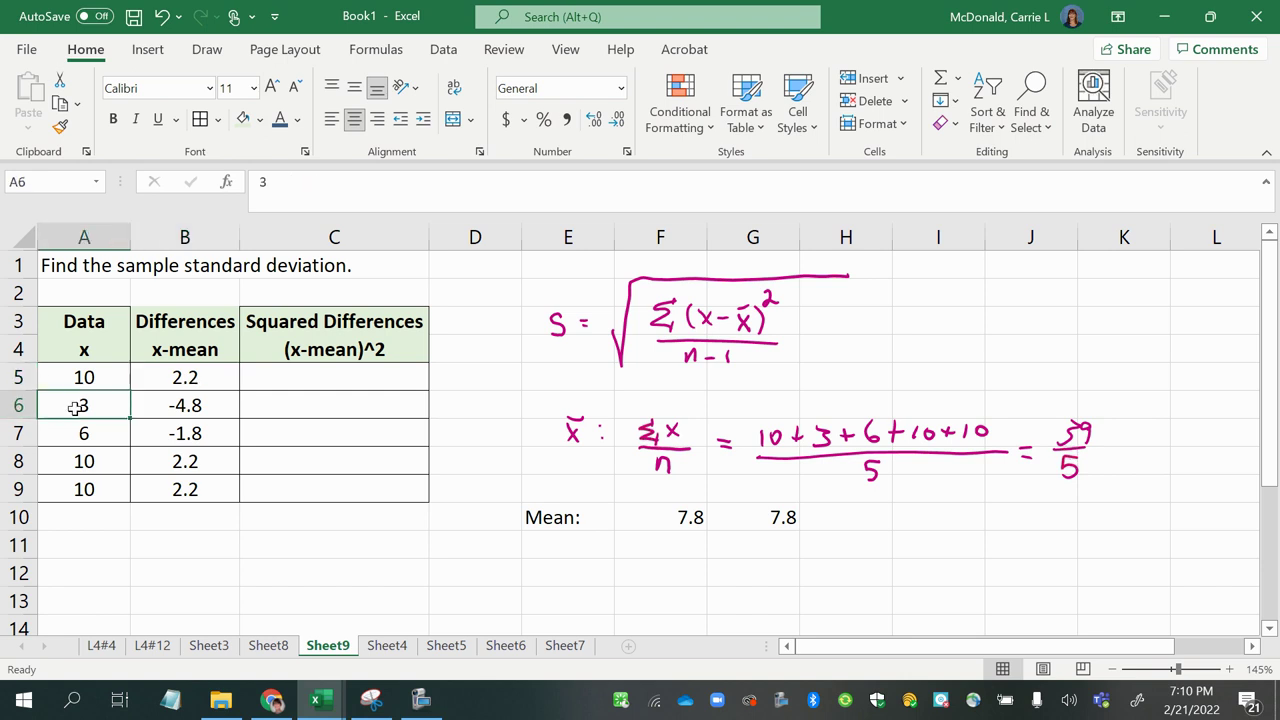
pyautogui.click(192, 407)
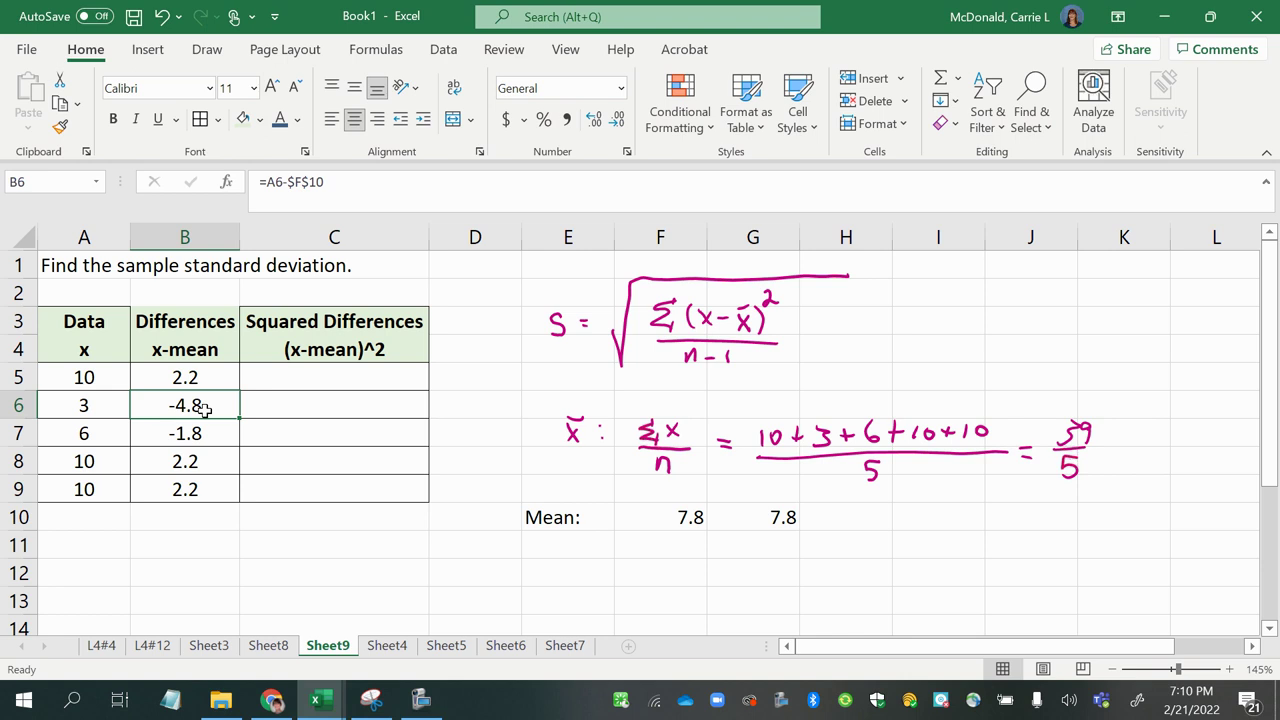
# Add up the differences in B10 with =SUM(B5:B9).
pyautogui.moveTo(190, 378); pyautogui.dragTo(201, 485)
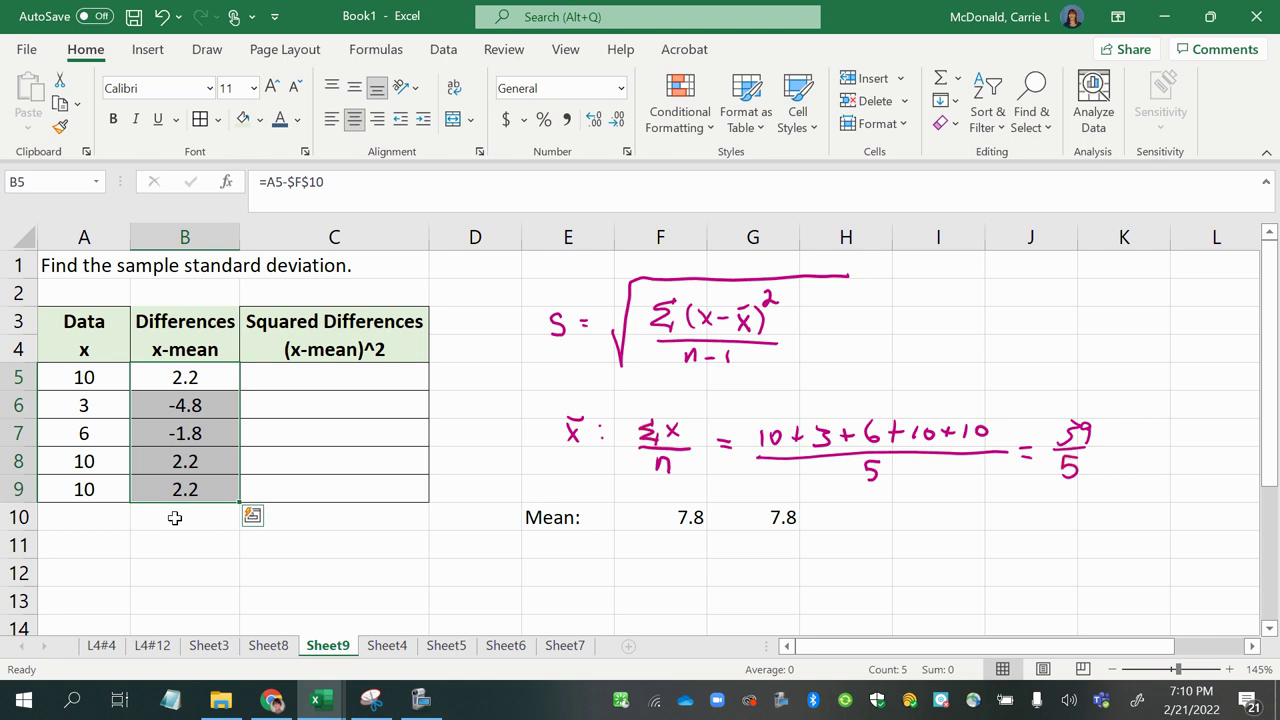
pyautogui.click(175, 514)
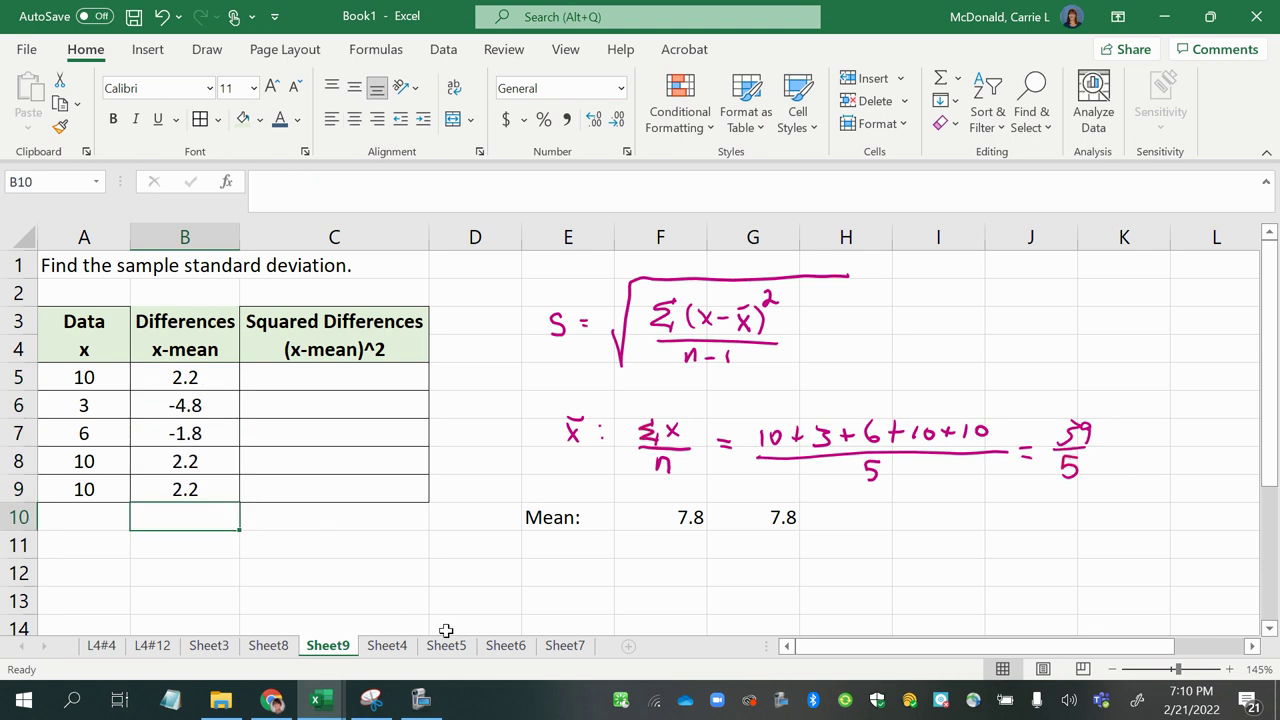
pyautogui.write('=sum(')
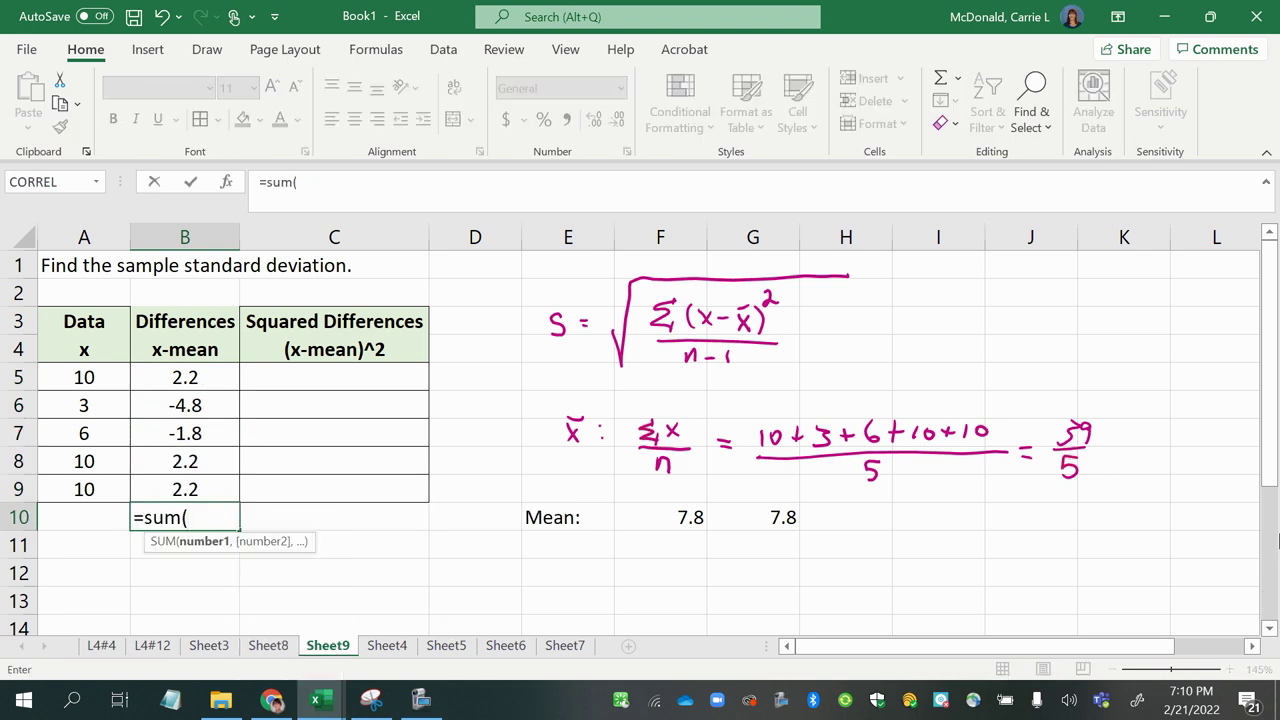
pyautogui.moveTo(200, 378); pyautogui.dragTo(192, 474)
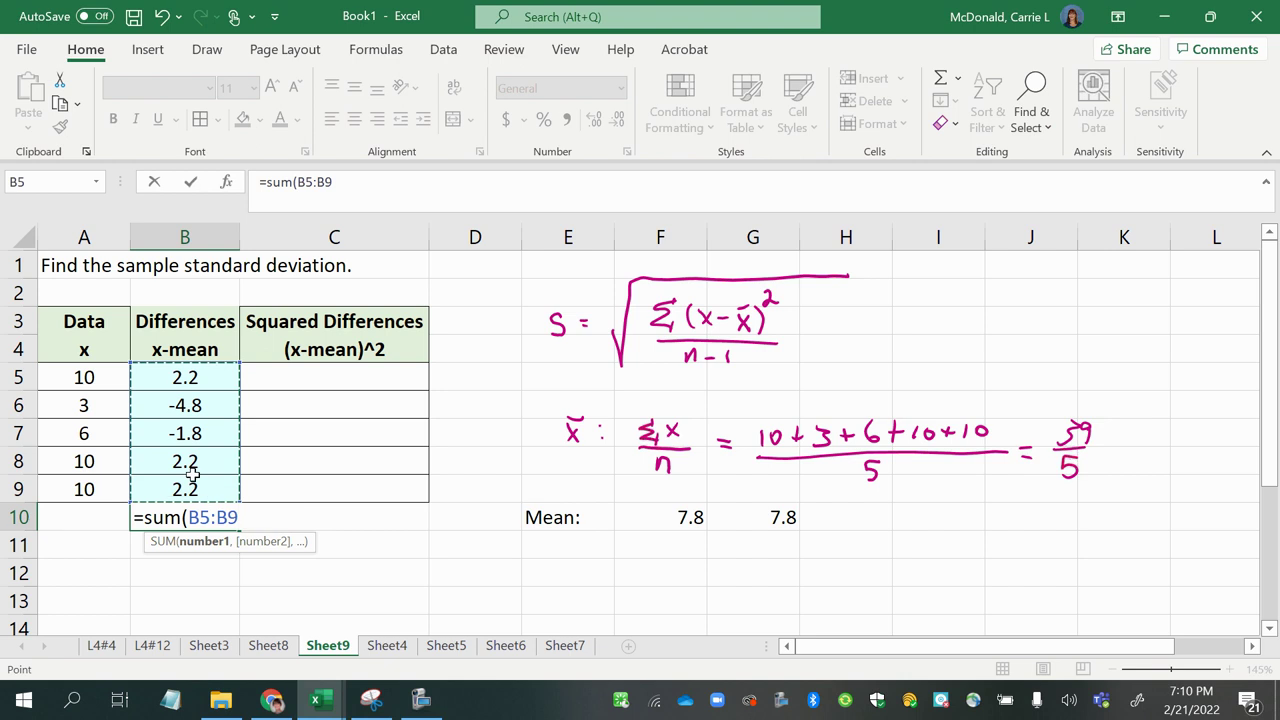
pyautogui.press('Return')
pyautogui.click(140, 514)
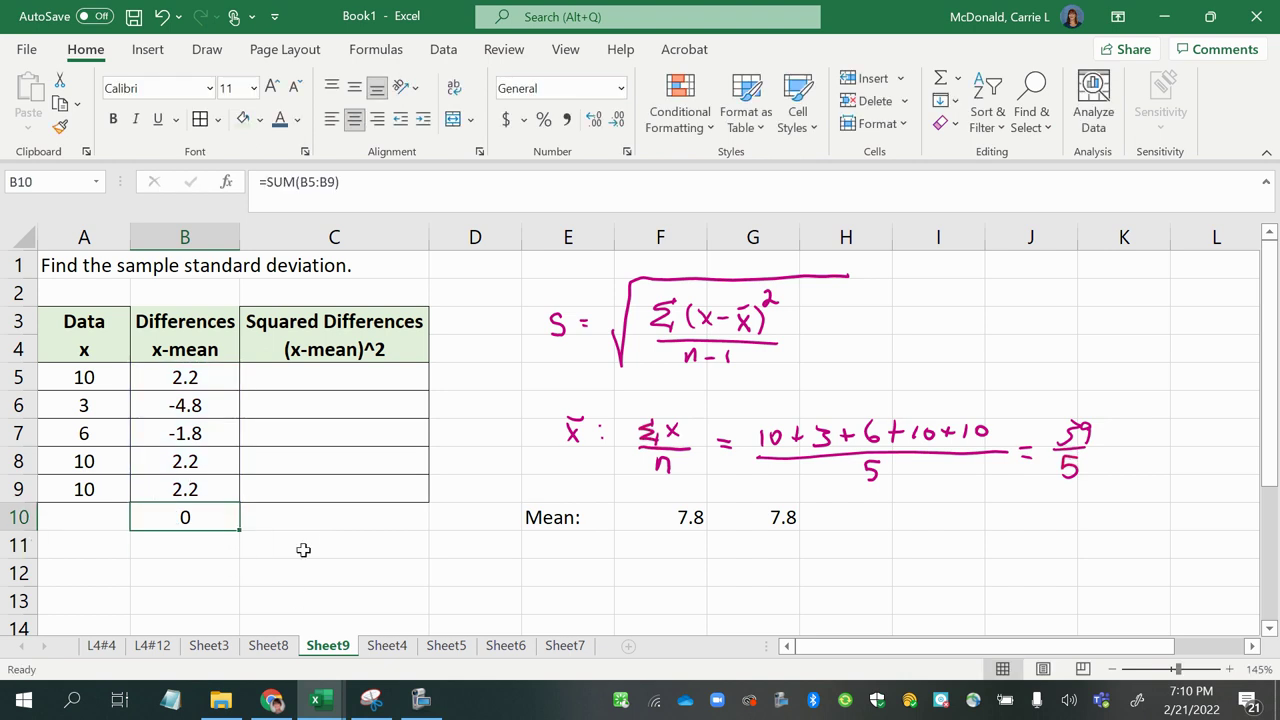
# Clear the sum formula from B10.
pyautogui.press('F2')
pyautogui.press('BackSpace')
pyautogui.press('BackSpace')
pyautogui.press('BackSpace')
pyautogui.press('BackSpace')
pyautogui.press('BackSpace')
pyautogui.press('BackSpace')
pyautogui.press('BackSpace')
pyautogui.press('BackSpace')
pyautogui.press('BackSpace')
pyautogui.press('BackSpace')
pyautogui.press('BackSpace')
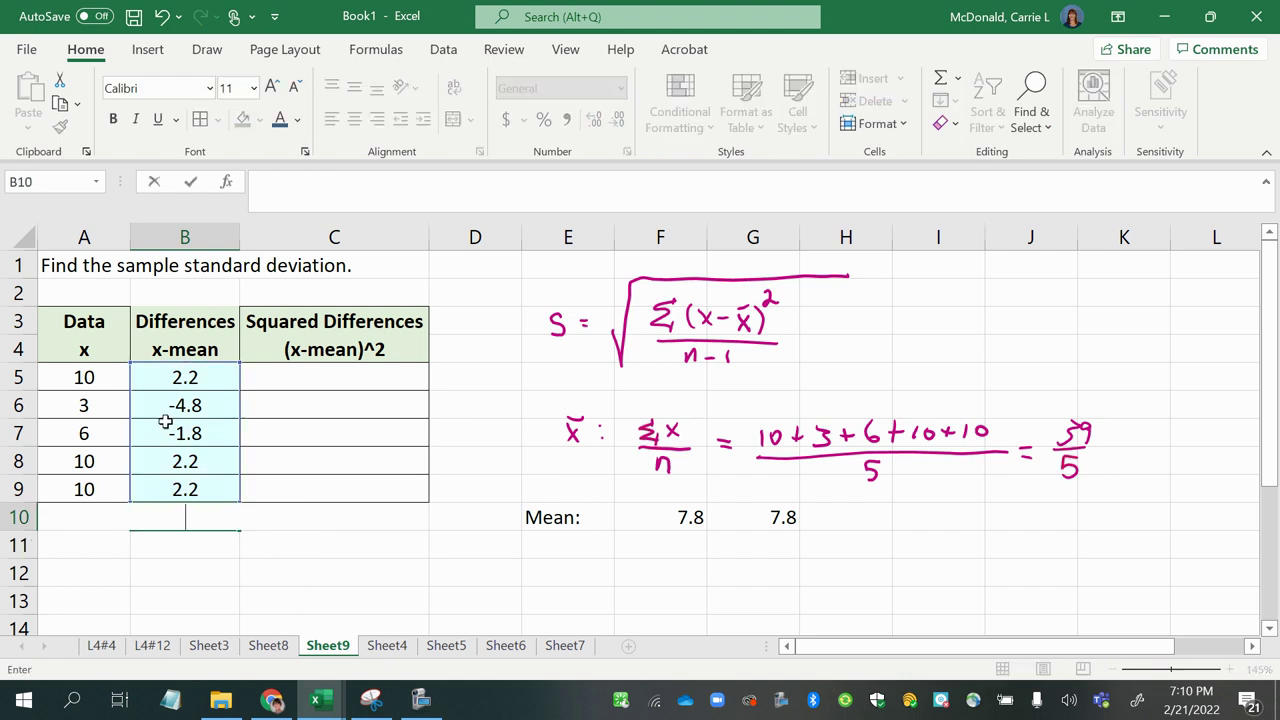
# Calculate the first squared difference in C5 with =B5^2.
pyautogui.click(296, 380)
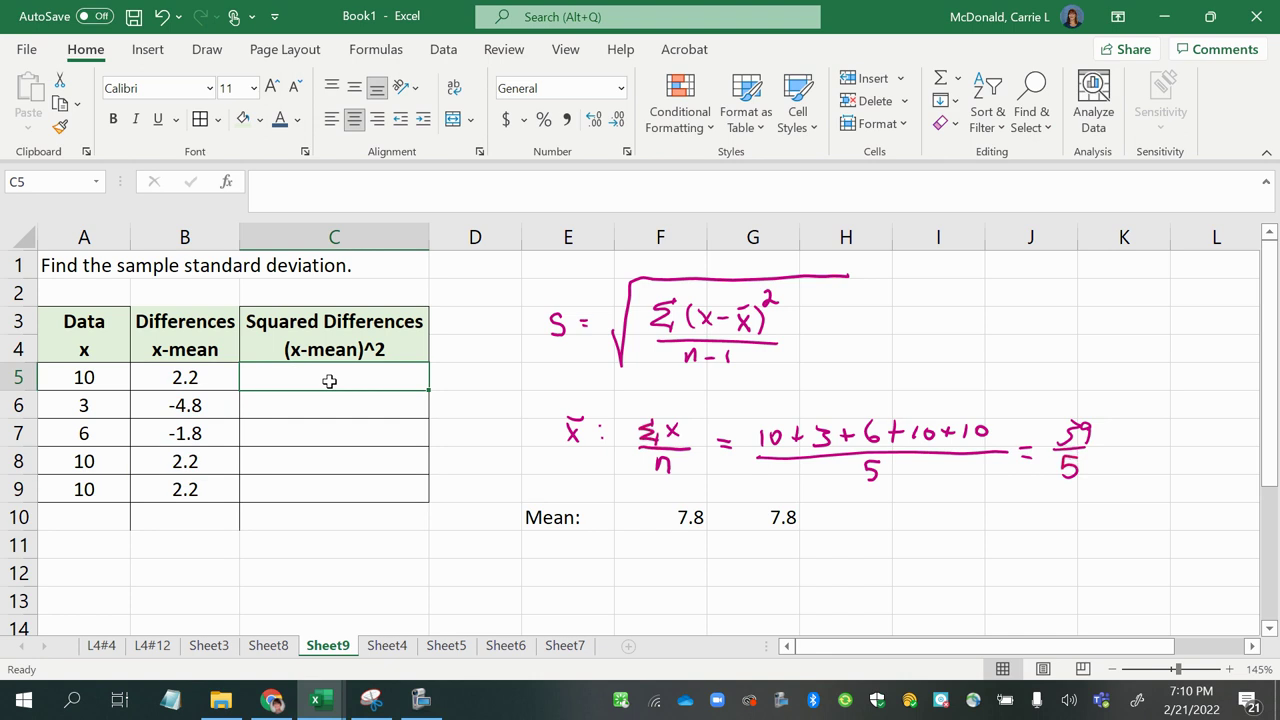
pyautogui.write('=')
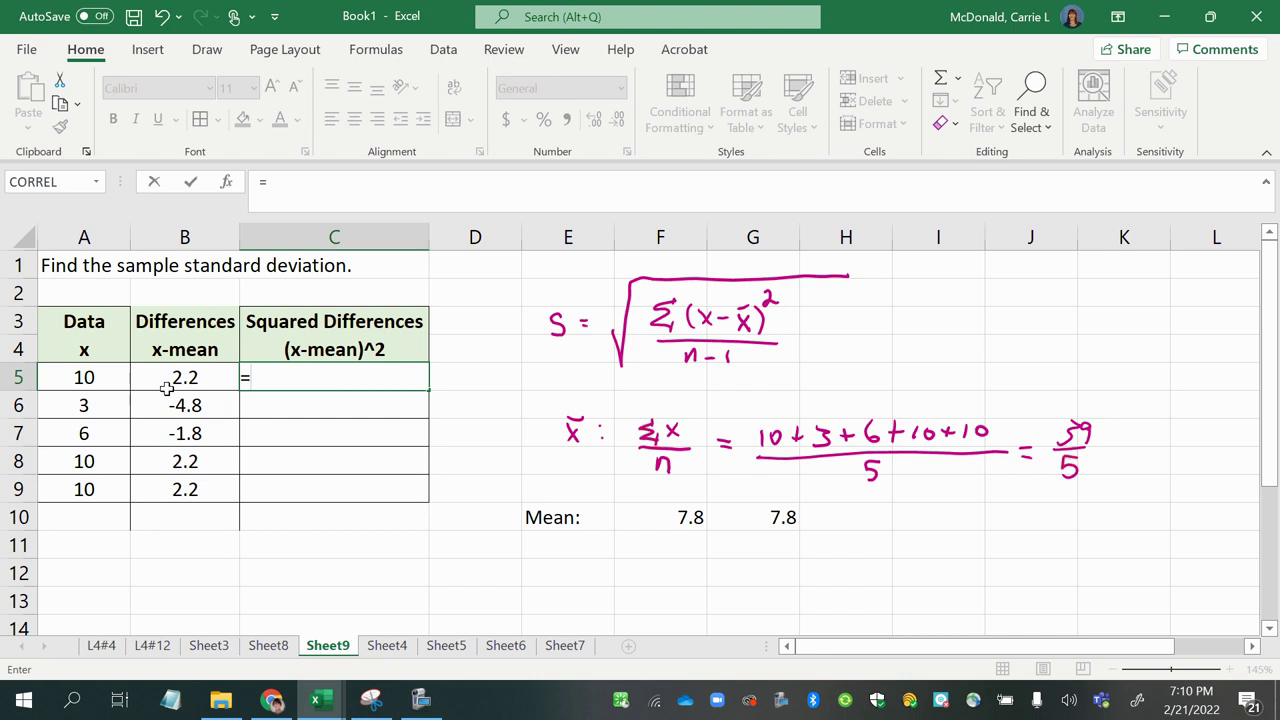
pyautogui.click(199, 380)
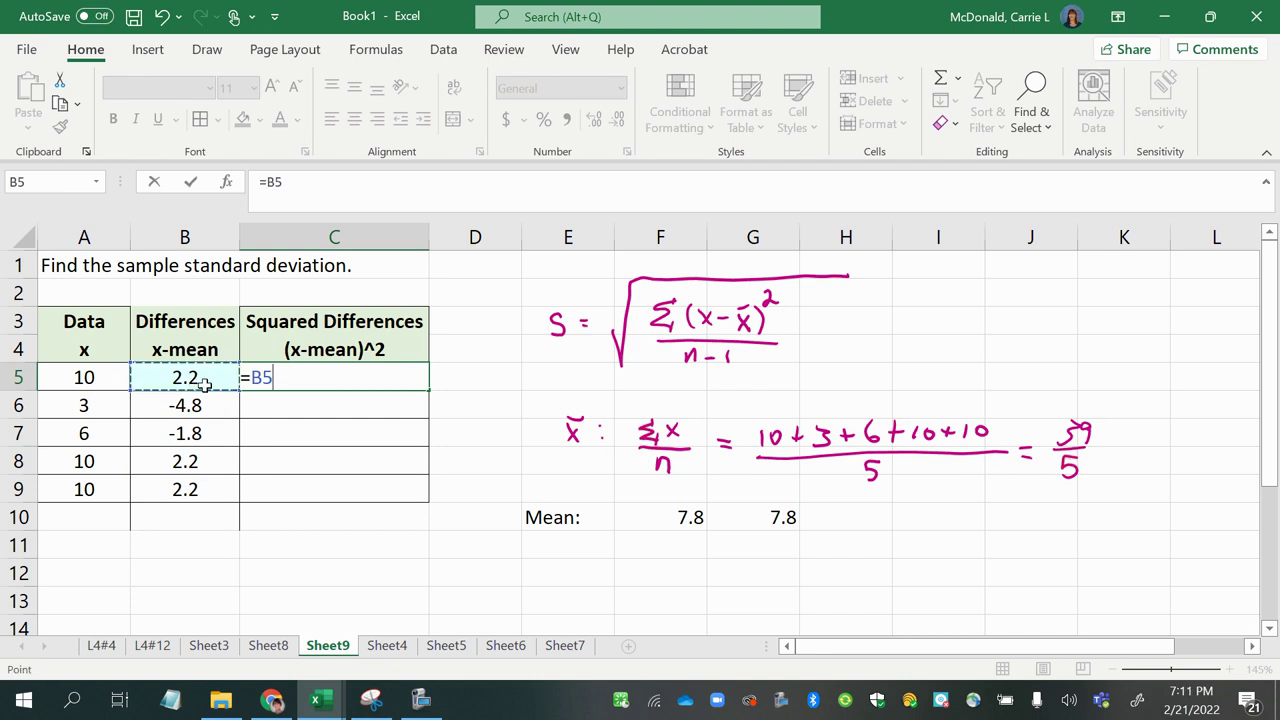
pyautogui.write('^2')
pyautogui.press('Return')
pyautogui.click(309, 377)
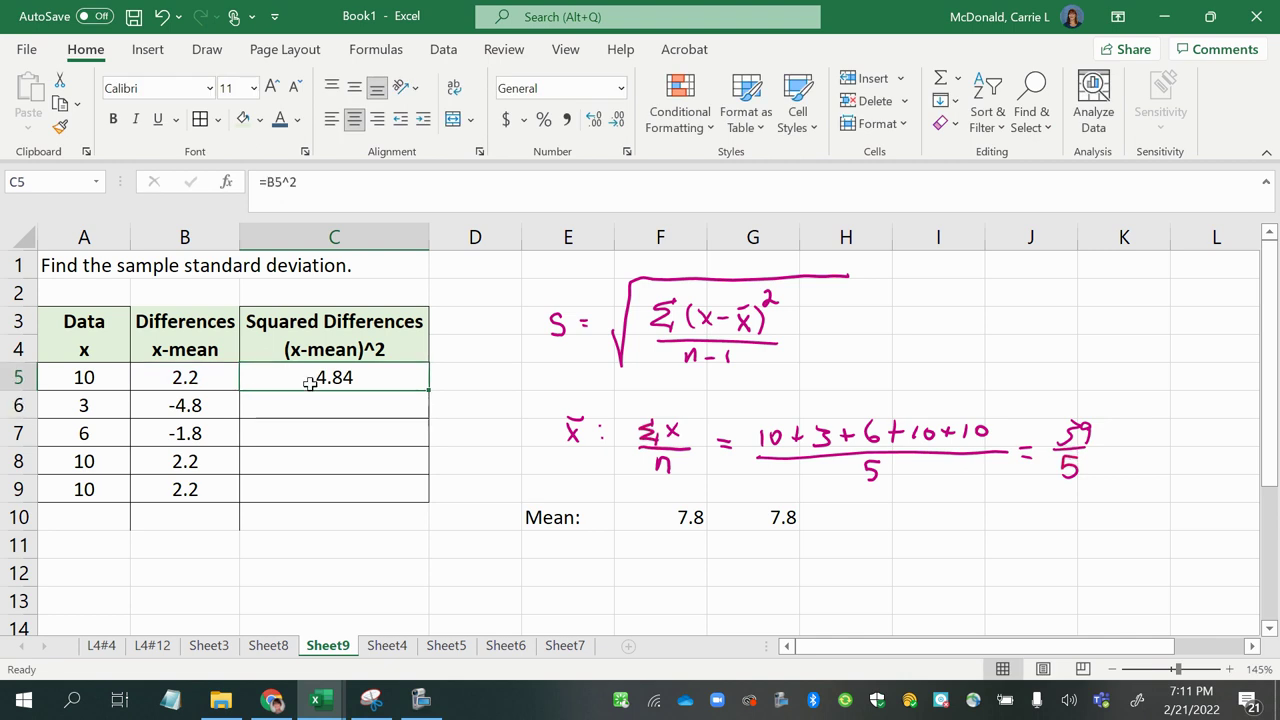
# Fill the squared difference formula from C5 down through C9 and check the copied formula in each row.
pyautogui.moveTo(429, 390); pyautogui.dragTo(428, 500)
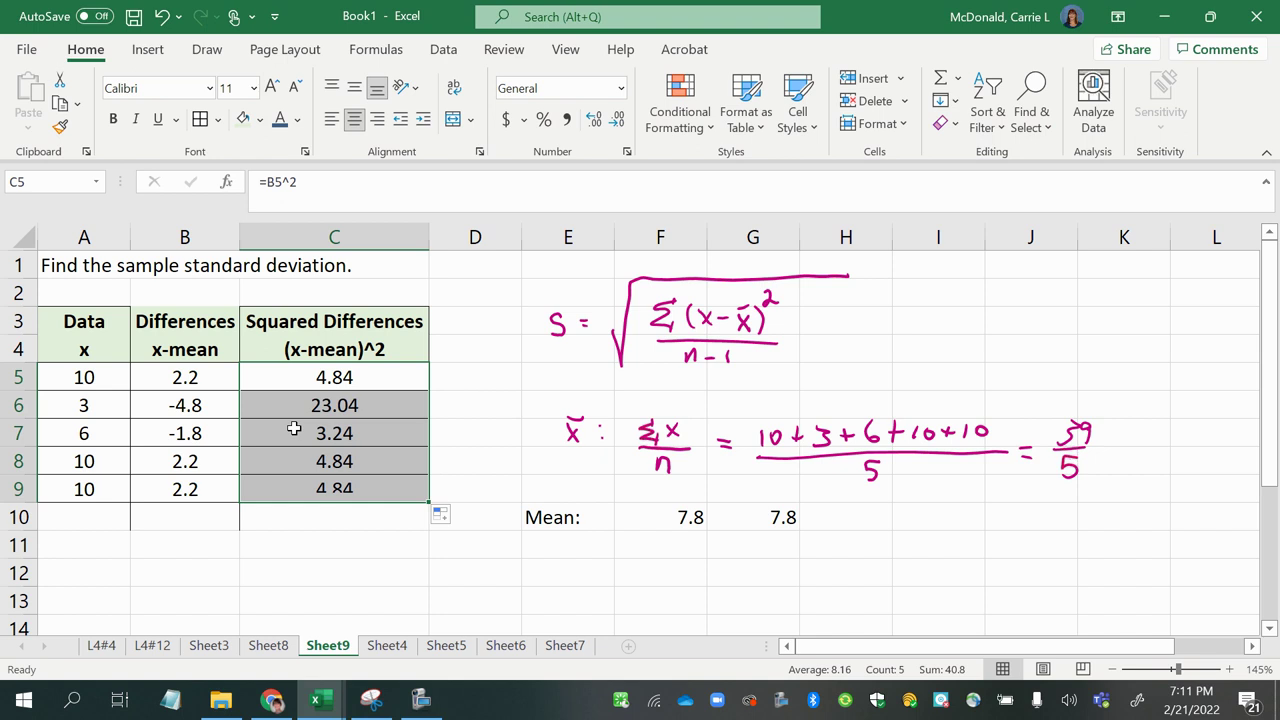
pyautogui.click(324, 383)
pyautogui.click(327, 408)
pyautogui.click(334, 433)
pyautogui.click(334, 460)
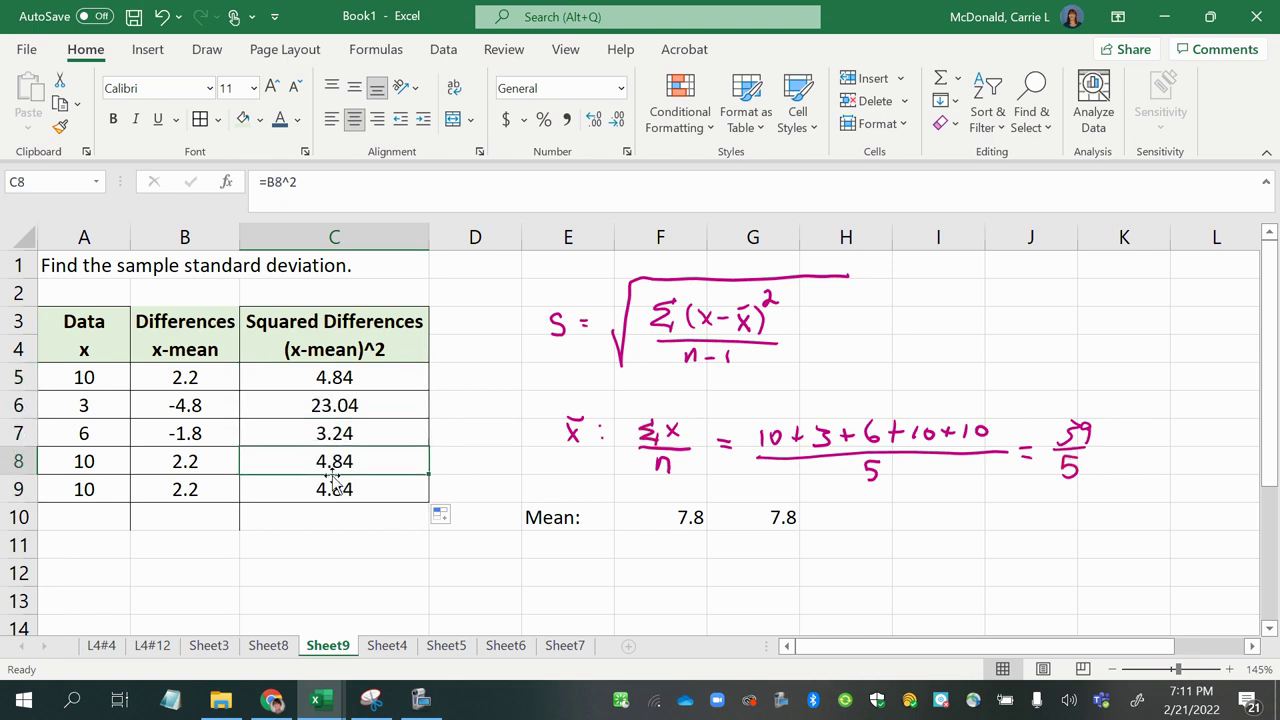
pyautogui.click(333, 487)
# Add up the squared differences in C10 with =SUM(C5:C9).
pyautogui.moveTo(334, 380); pyautogui.dragTo(334, 492)
pyautogui.click(333, 523)
pyautogui.write('=sum(')
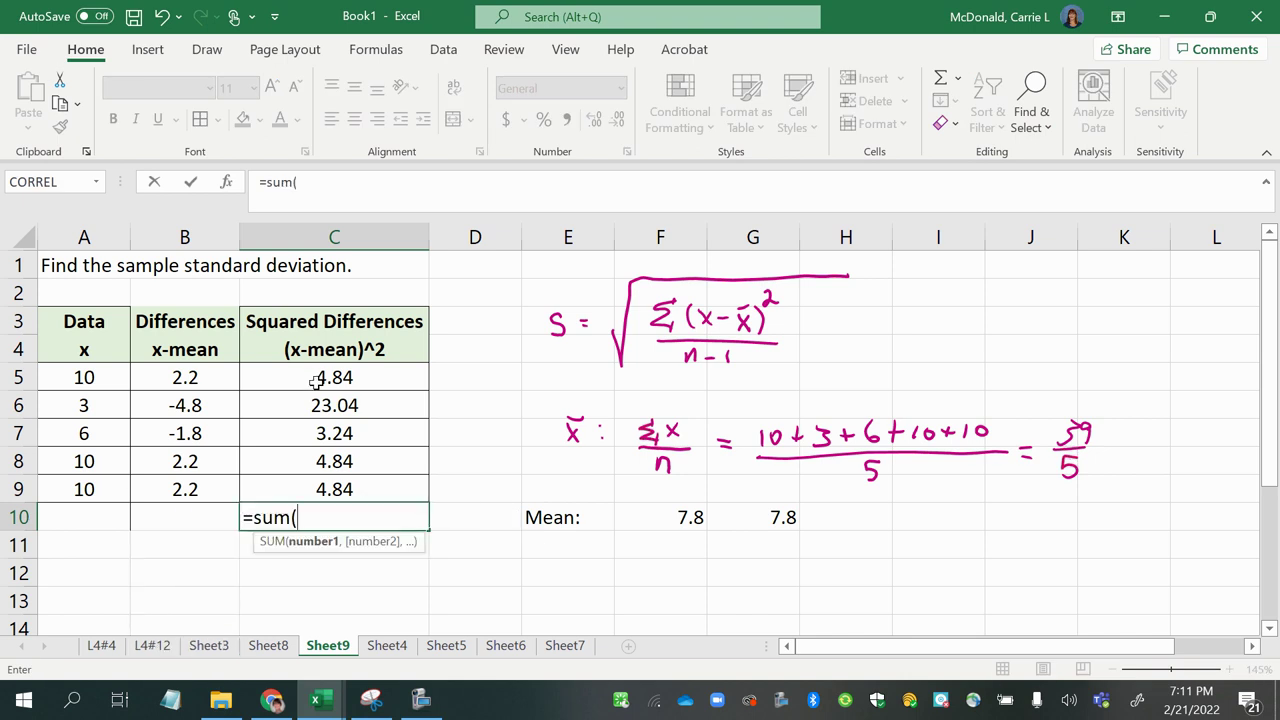
pyautogui.moveTo(320, 380); pyautogui.dragTo(316, 470)
pyautogui.write(')')
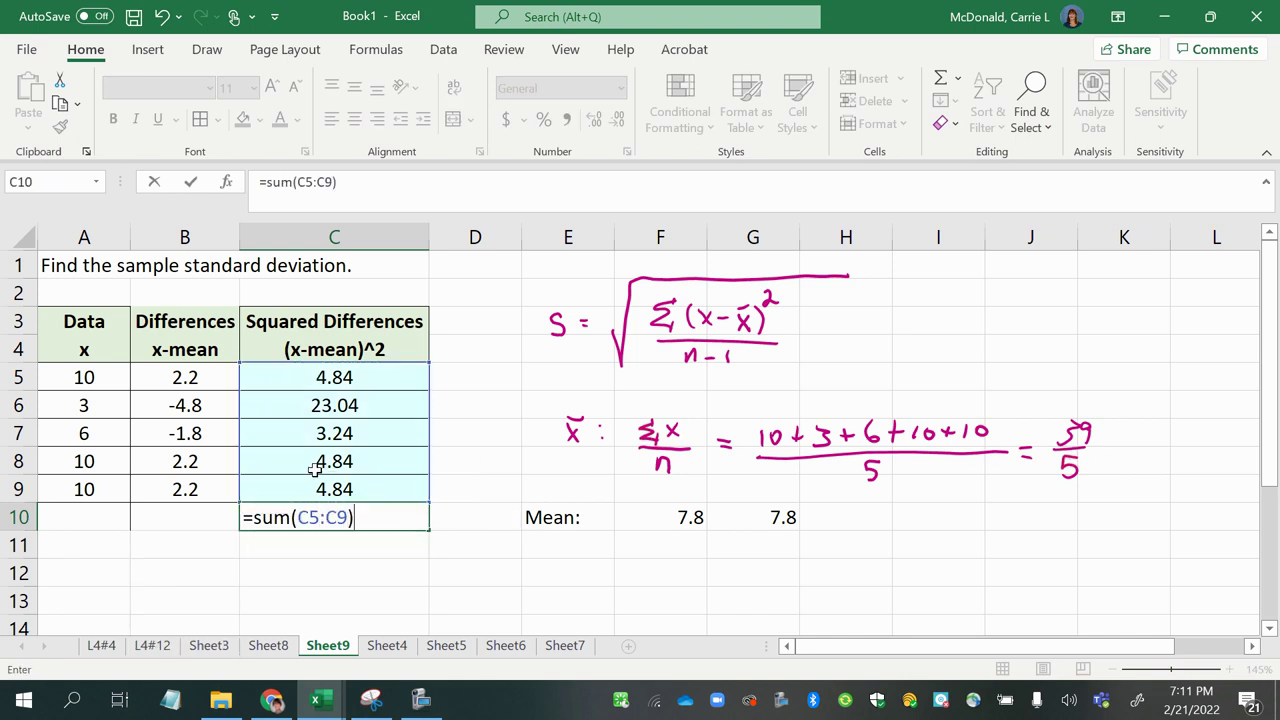
pyautogui.press('Return')
pyautogui.click(357, 519)
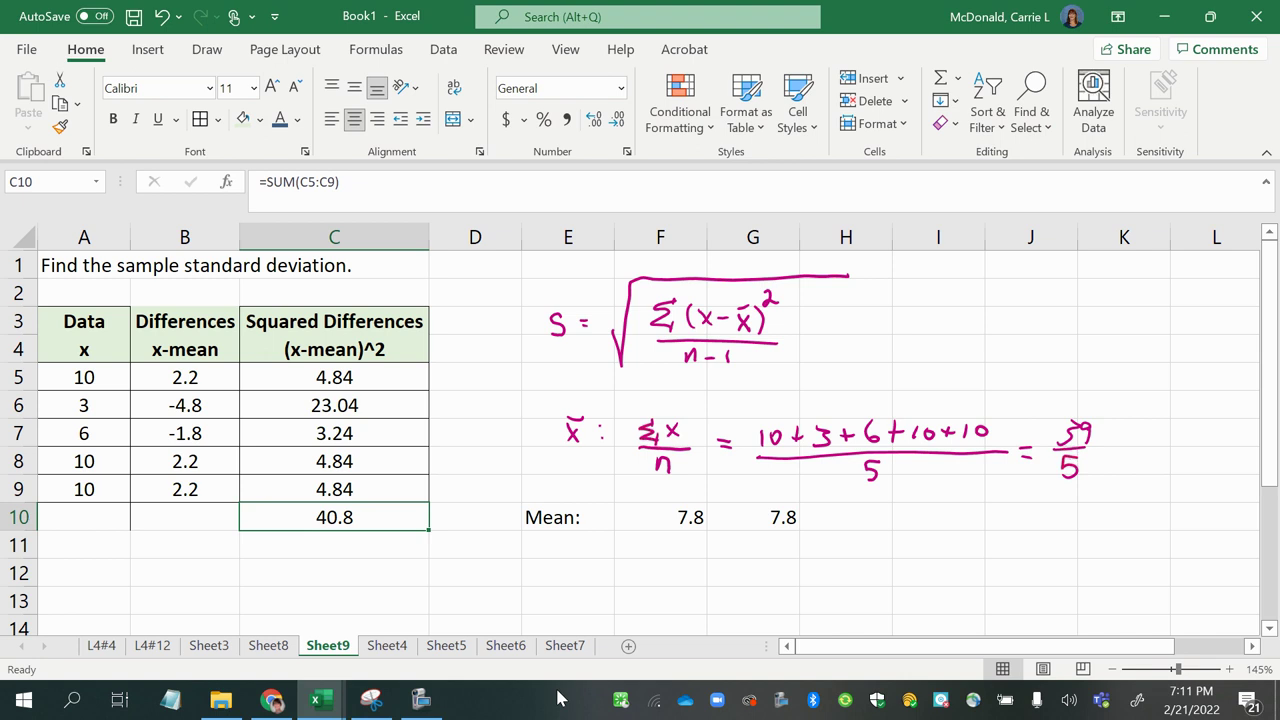
# Handwrite the substituted formula = √(40.8/5) after the standard deviation formula and calculate =40.8/5 in K3.
pyautogui.moveTo(888, 336)
pyautogui.mouseDown()
pyautogui.moveTo(905, 288)
pyautogui.moveTo(1070, 267)
pyautogui.mouseUp()
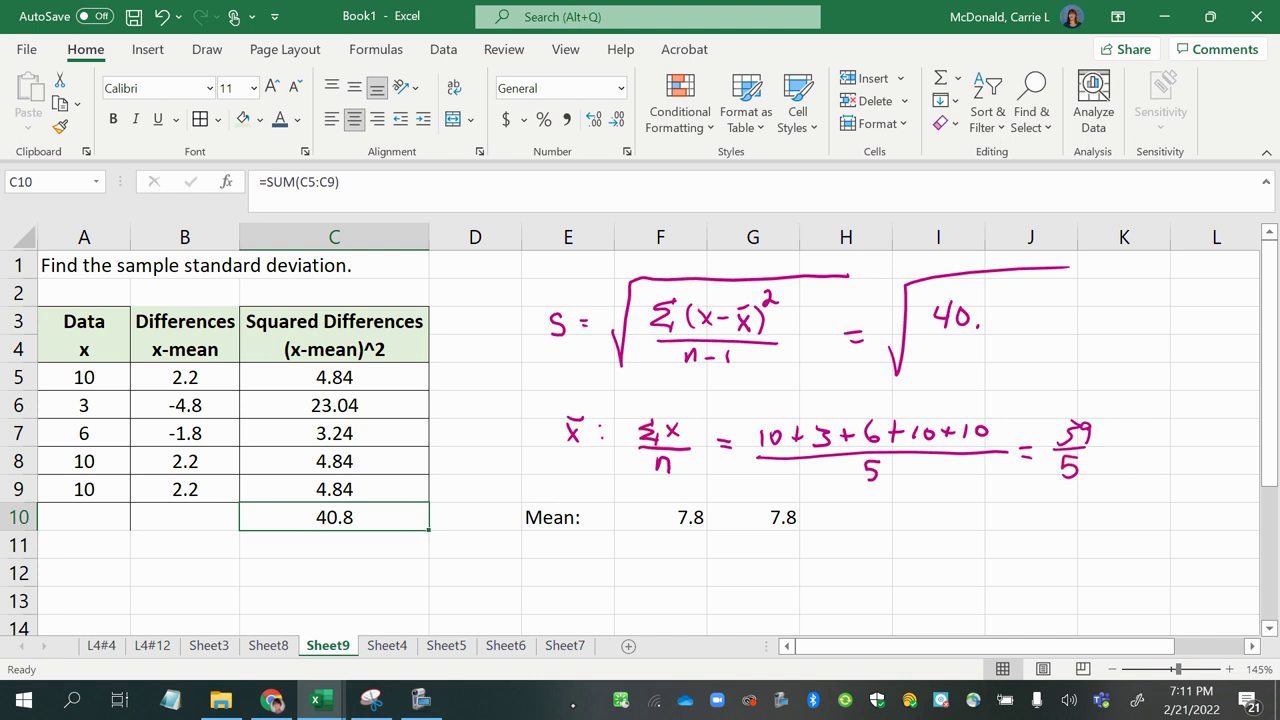
pyautogui.moveTo(936, 338); pyautogui.dragTo(998, 337)
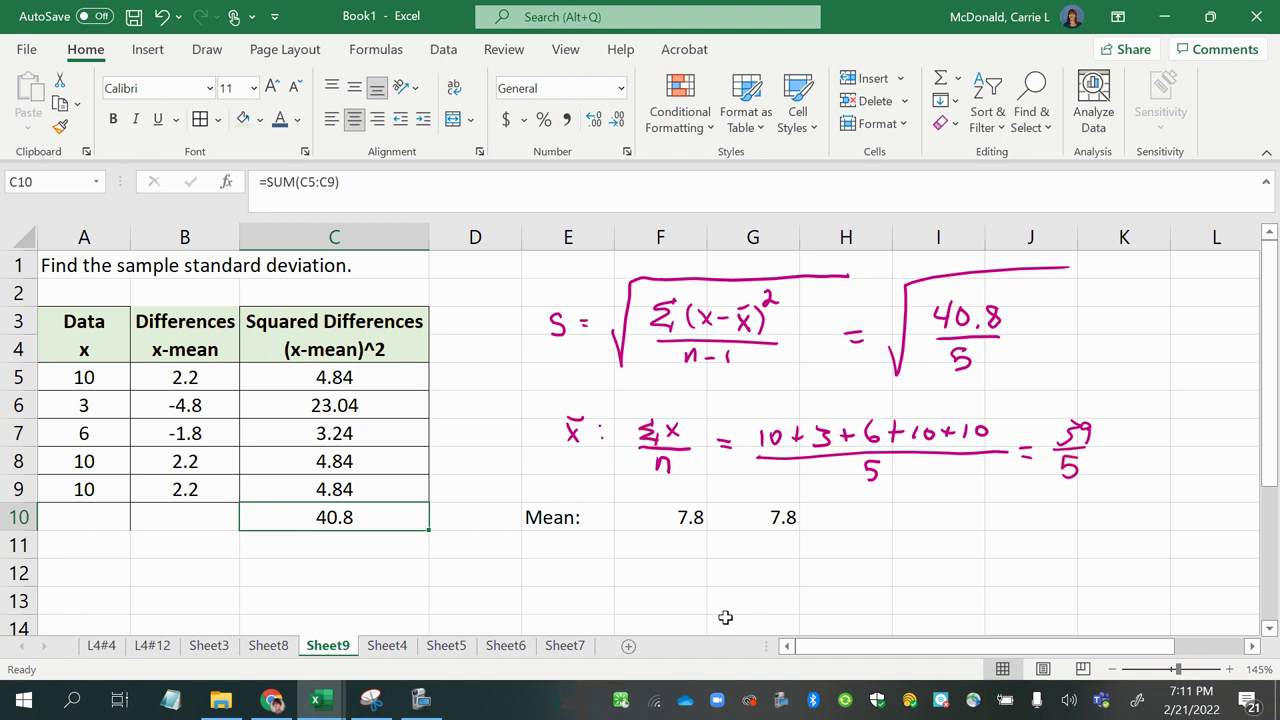
pyautogui.click(1082, 330)
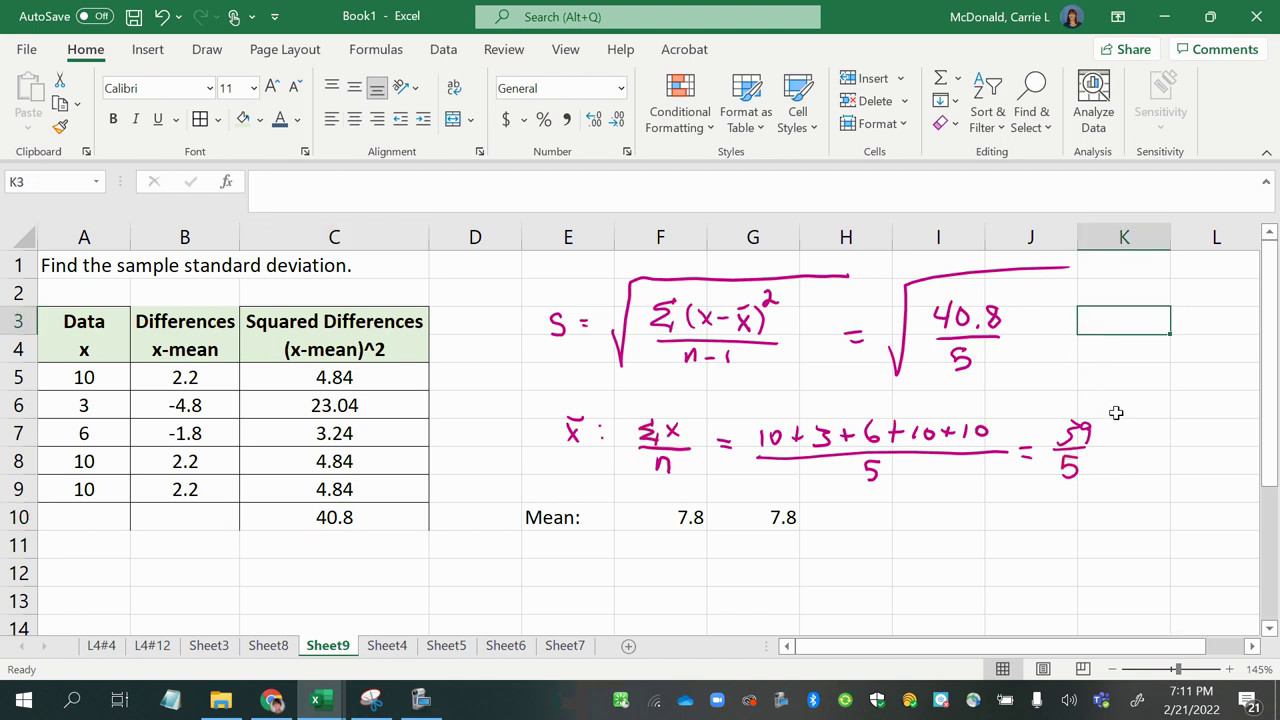
pyautogui.write('=')
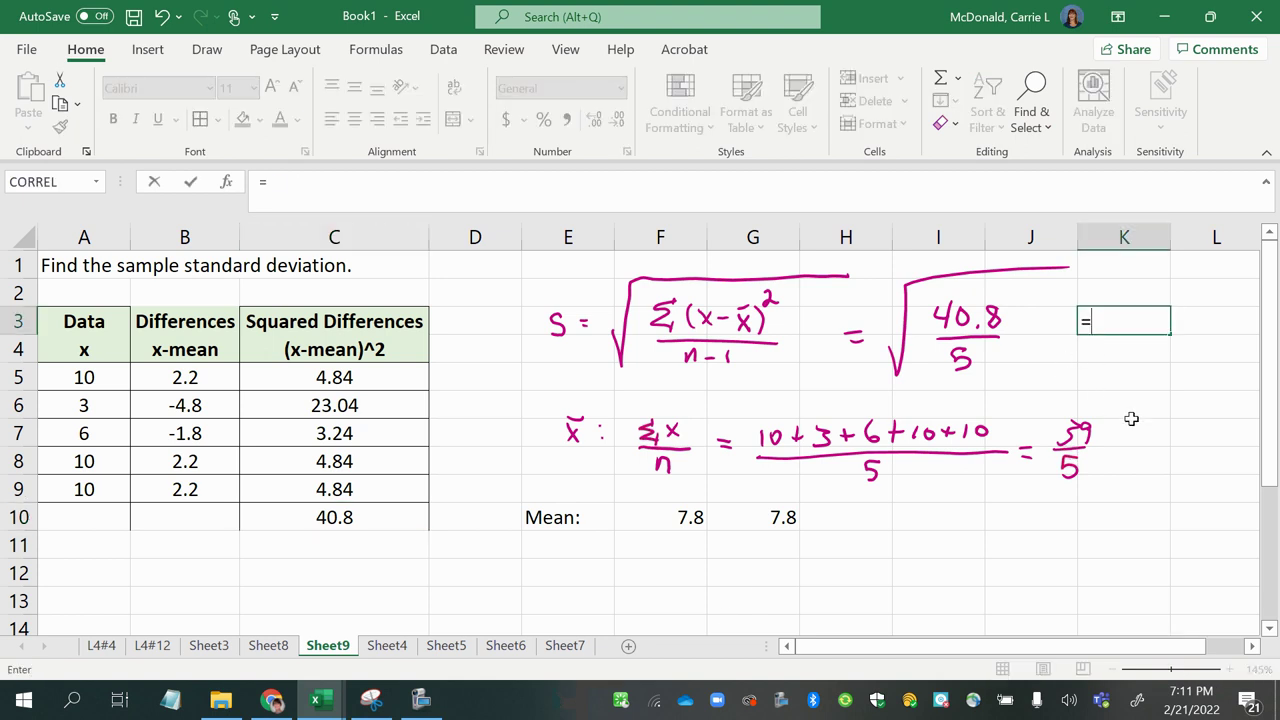
pyautogui.write('40.8/5')
pyautogui.press('Return')
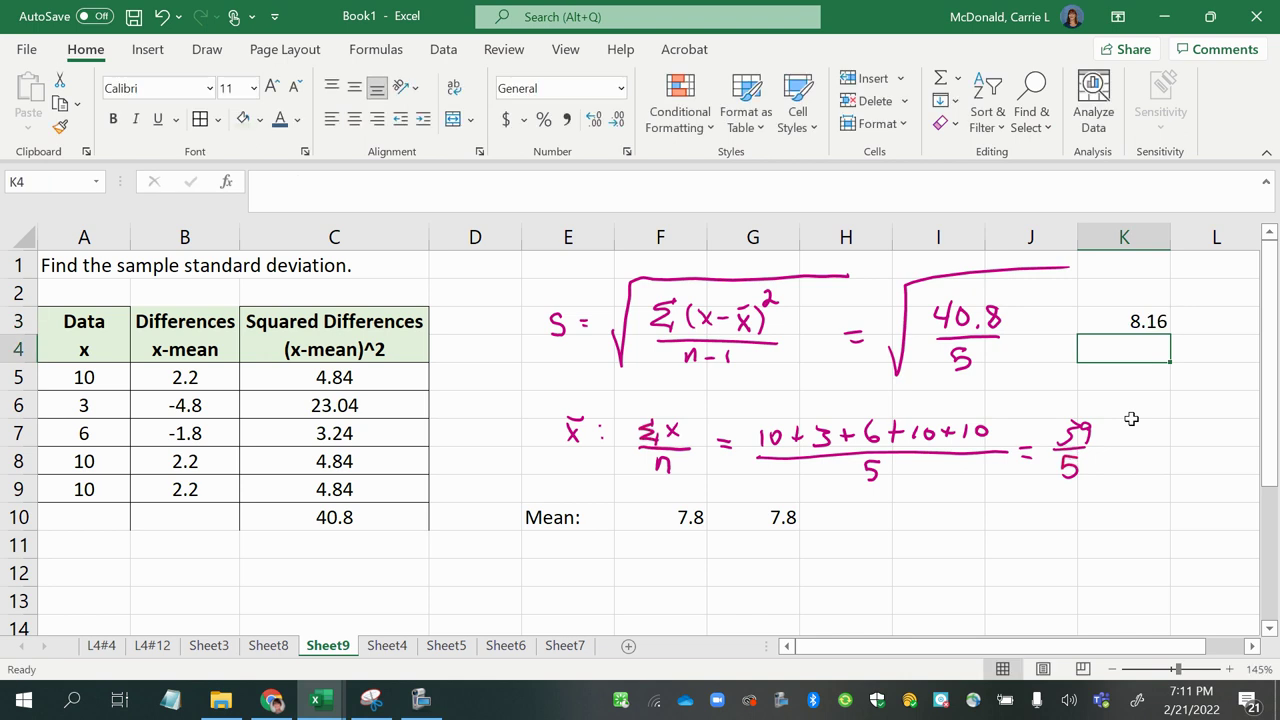
# Handwrite an equals sign and a square root symbol around the quotient in K3.
pyautogui.click(1113, 322)
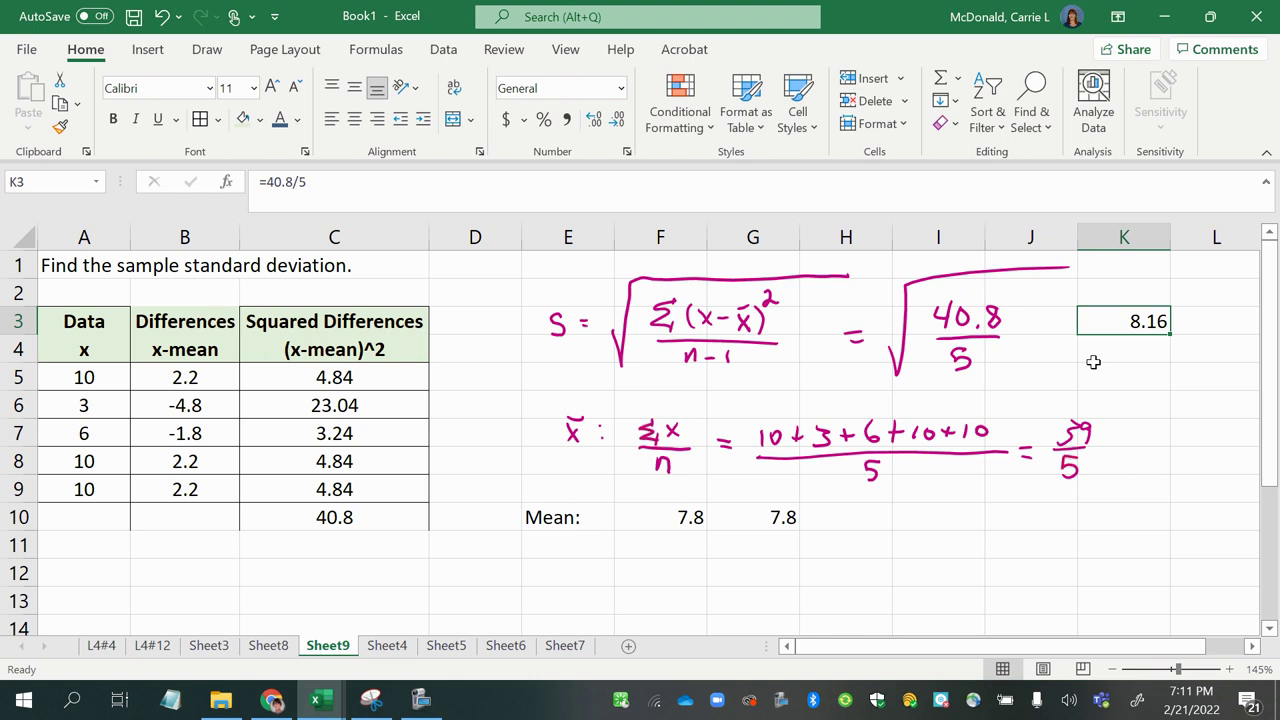
pyautogui.click(1150, 428)
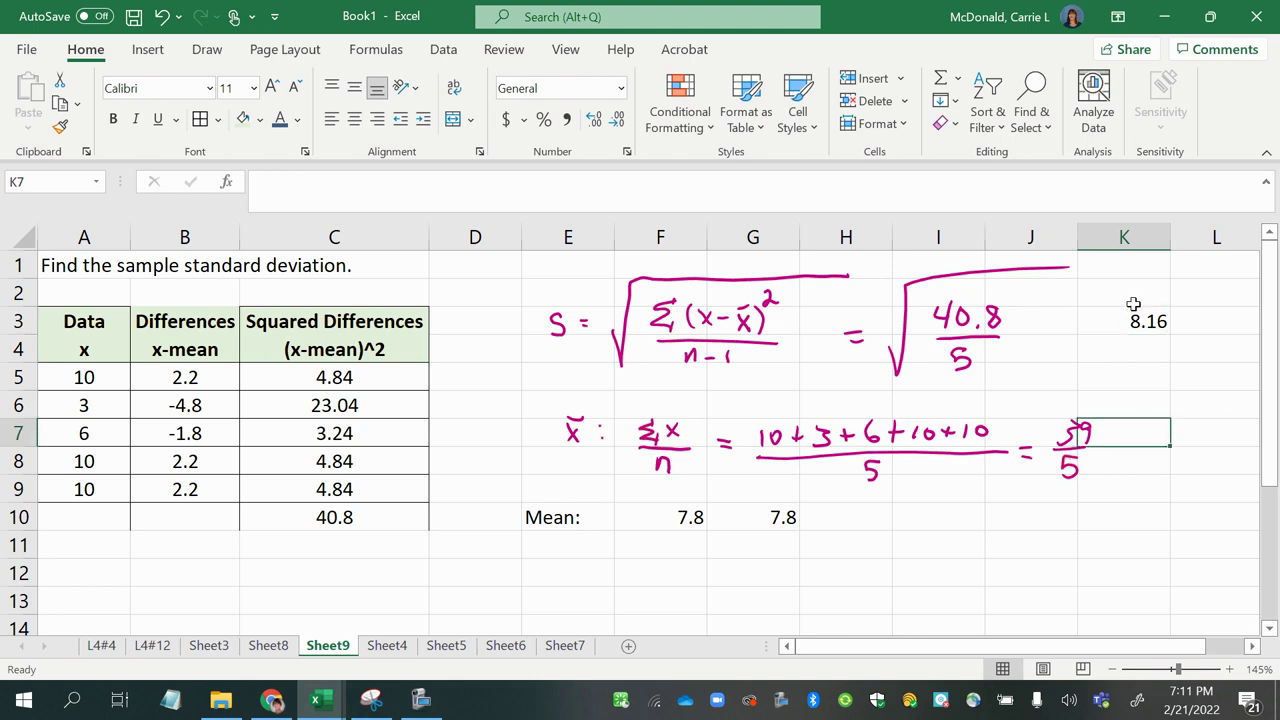
pyautogui.click(1134, 312)
pyautogui.click(1193, 514)
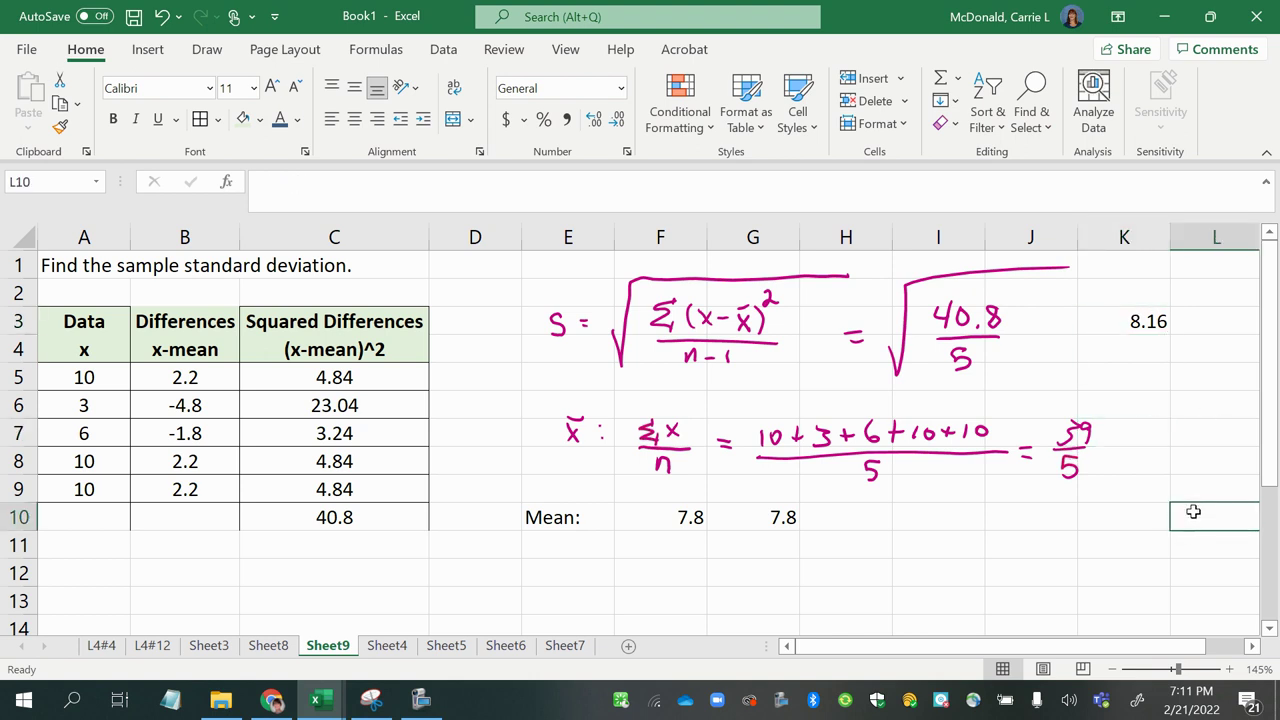
pyautogui.moveTo(1101, 356); pyautogui.dragTo(1166, 294)
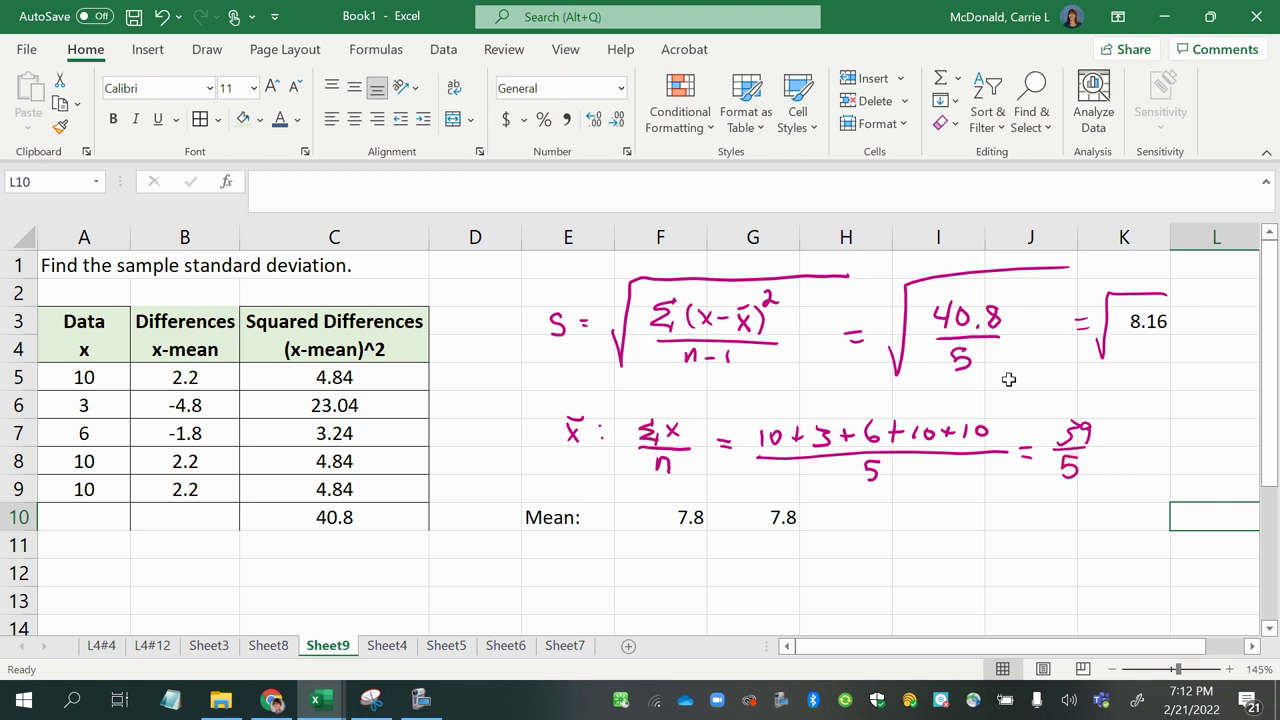
# Replace the handwritten denominator under 40.8 with 4, following the n-1 in the formula.
pyautogui.click(968, 364)
pyautogui.click(734, 370)
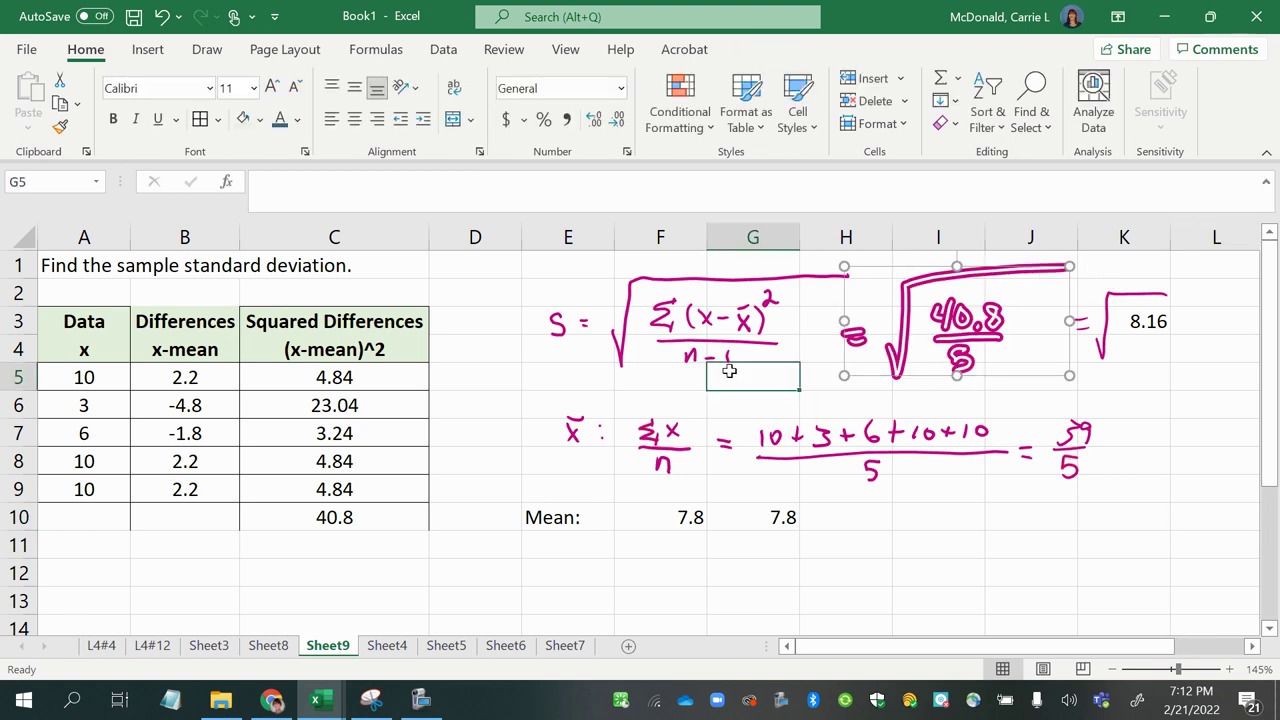
pyautogui.click(765, 366)
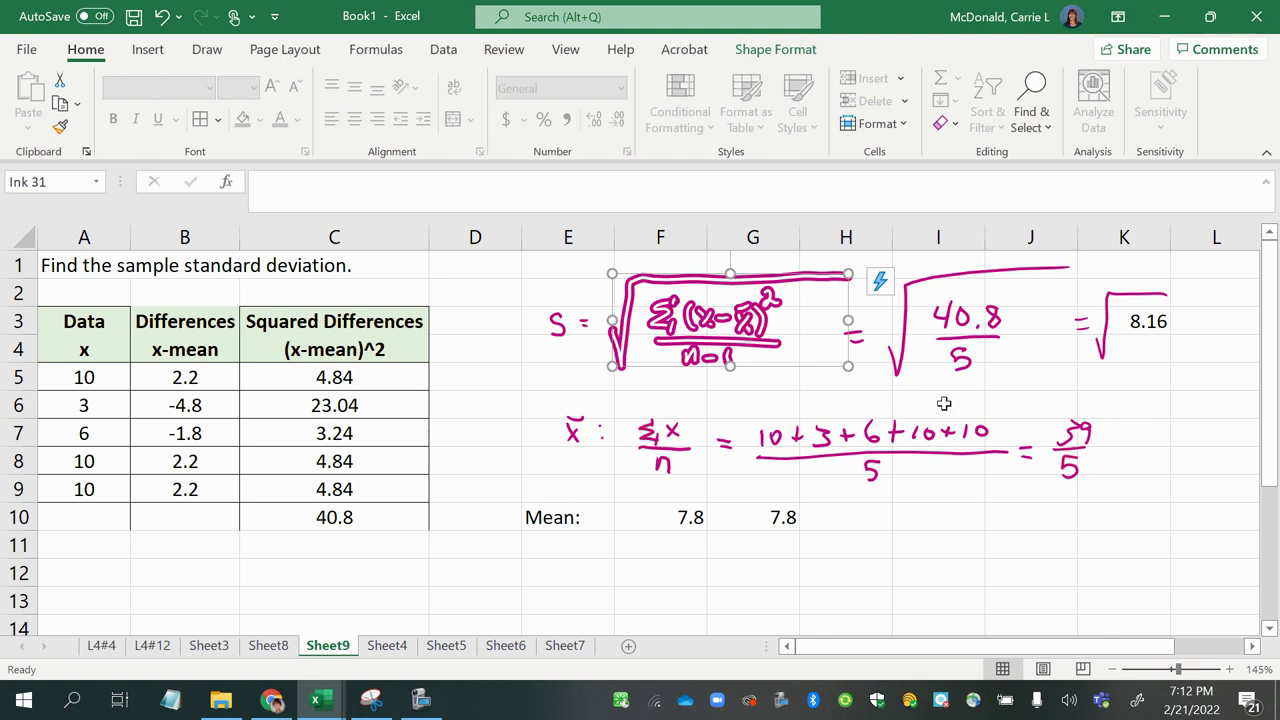
pyautogui.click(962, 372)
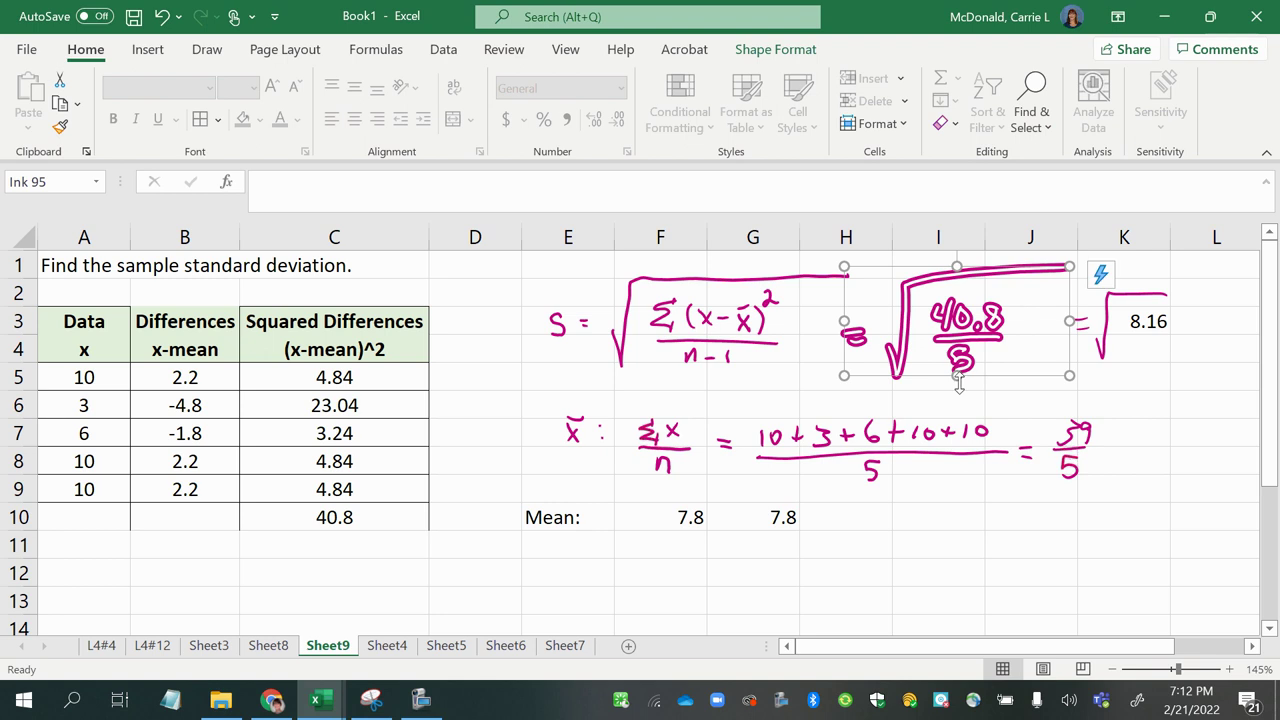
pyautogui.click(958, 390)
pyautogui.click(1019, 410)
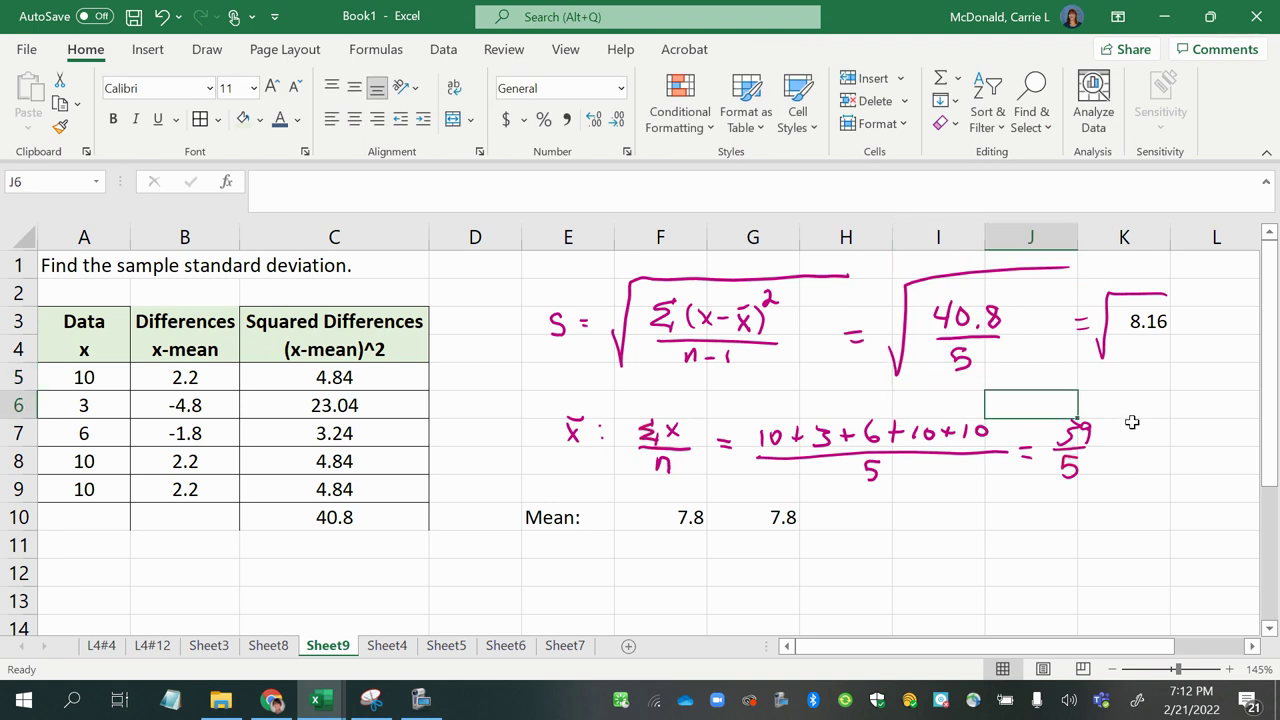
pyautogui.hotkey('ctrl', 'z')
# Correct the formula in K3 to =40.8/4.
pyautogui.click(1108, 326)
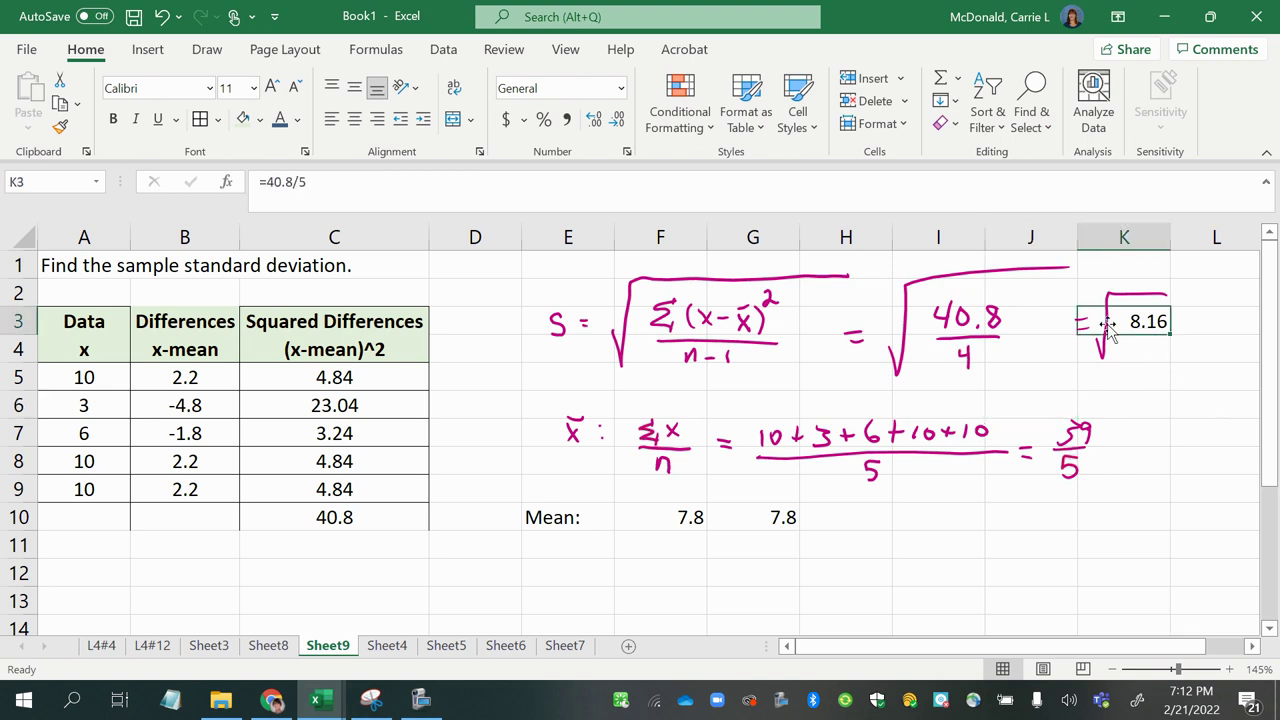
pyautogui.click(308, 181)
pyautogui.press('BackSpace')
pyautogui.write('4')
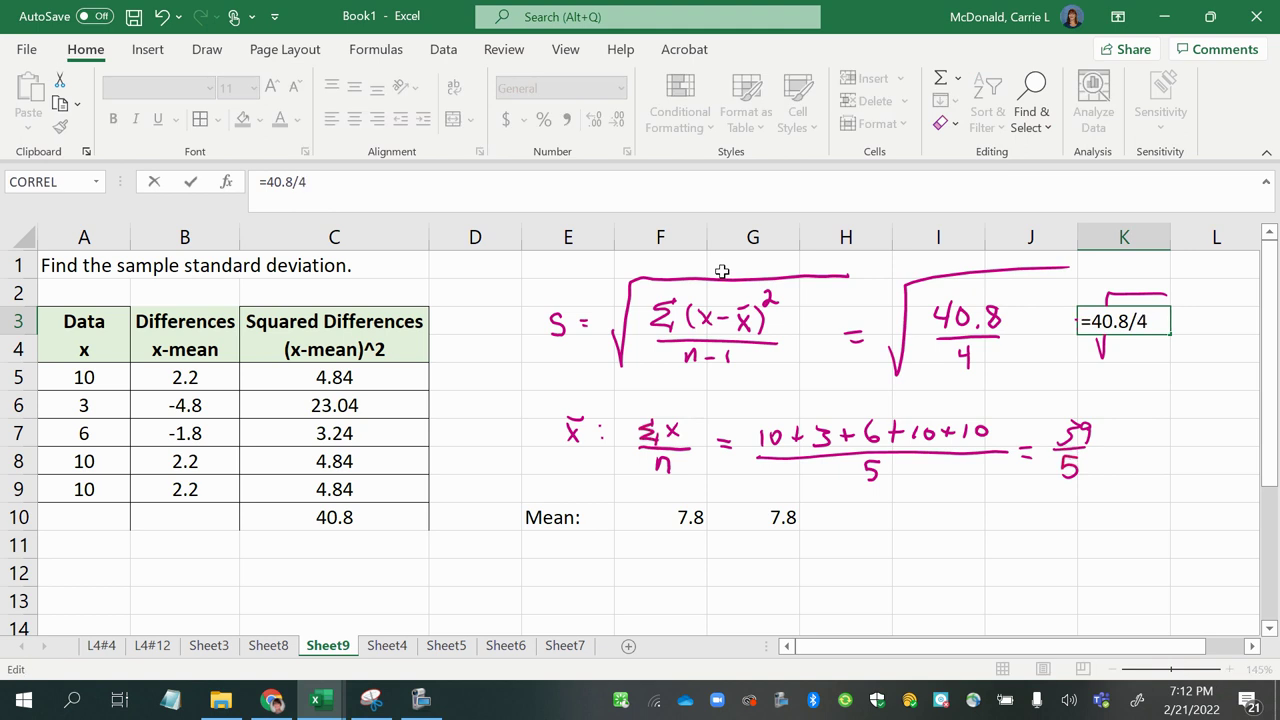
pyautogui.press('Return')
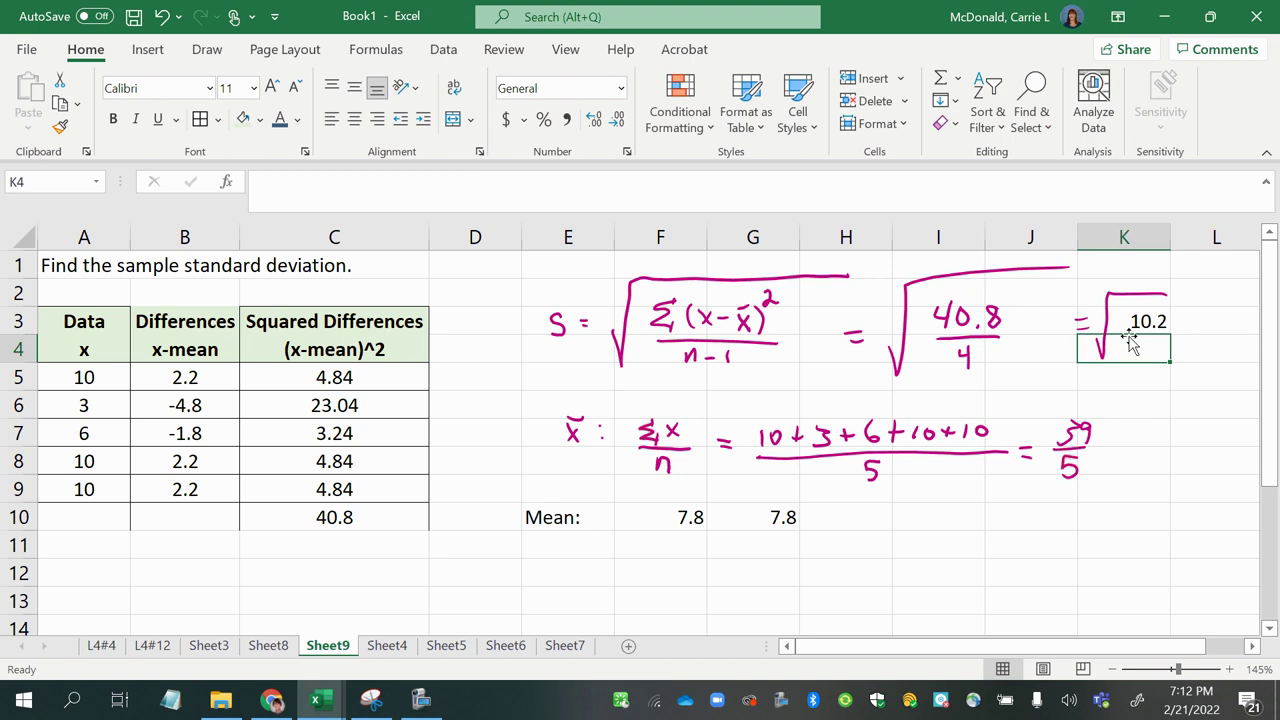
pyautogui.click(1155, 321)
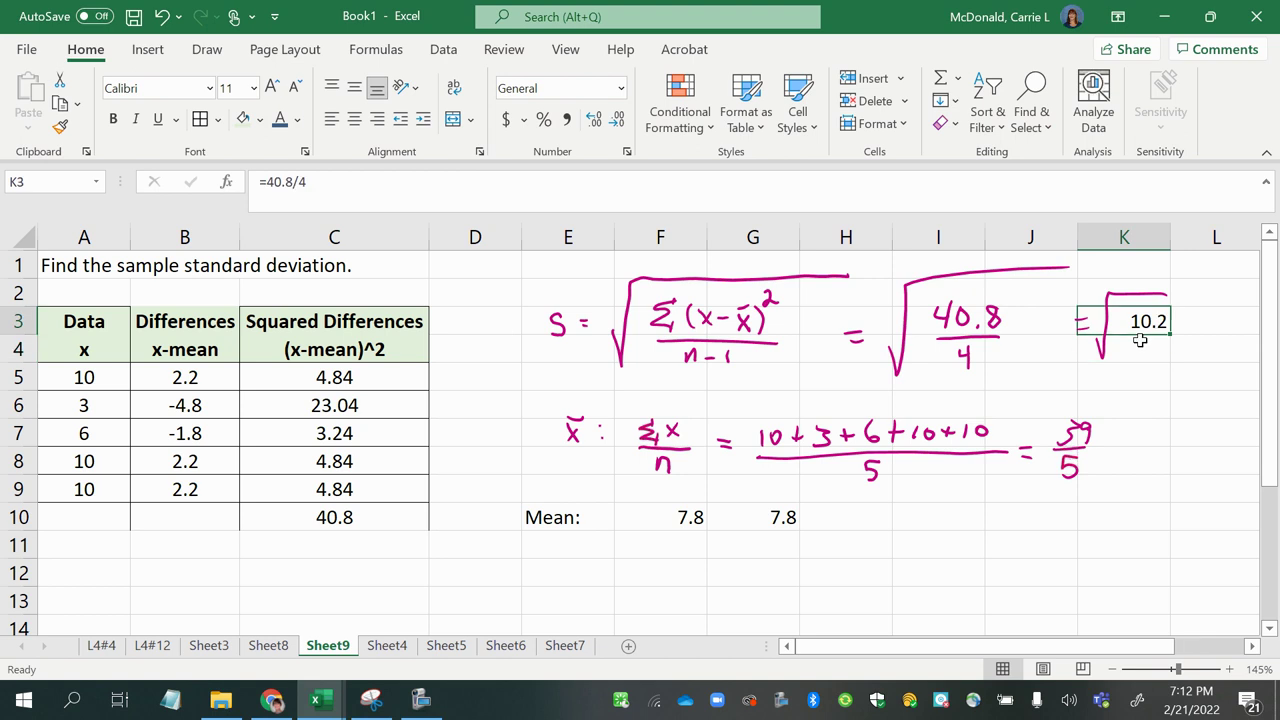
# Calculate the standard deviation in K5 with =SQRT(K3).
pyautogui.click(1087, 379)
pyautogui.write('=')
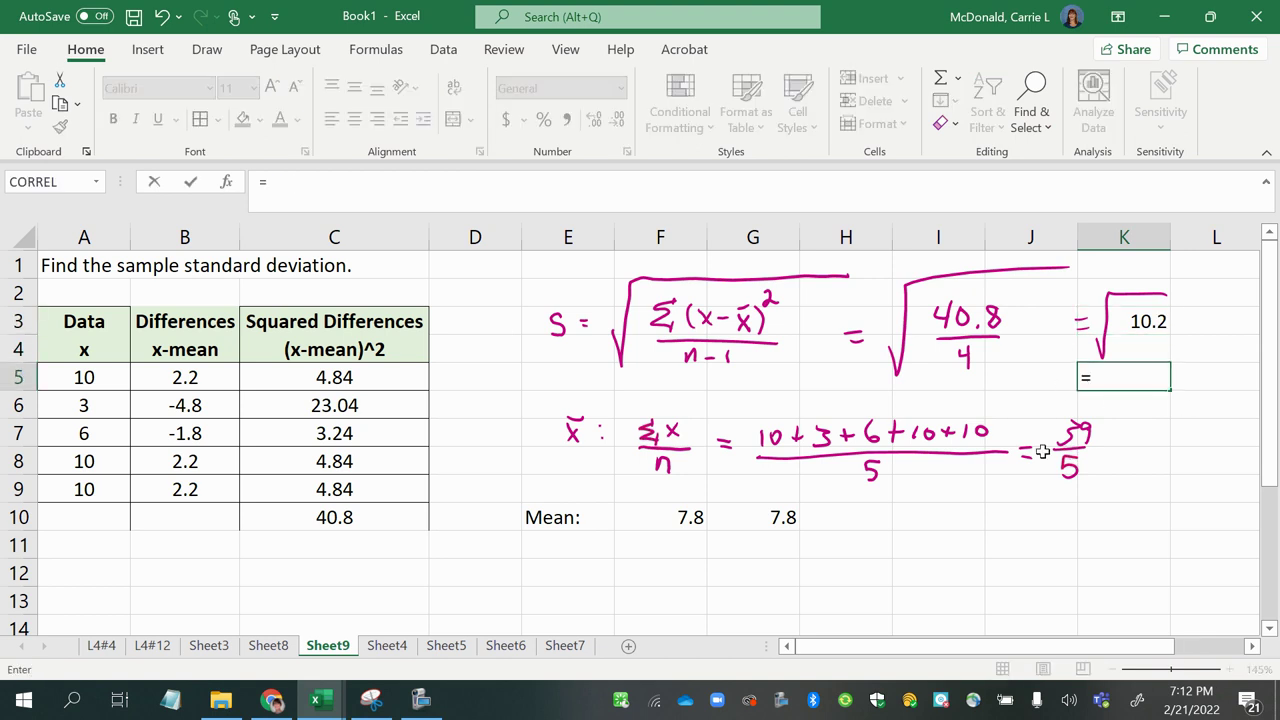
pyautogui.write('sqrt')
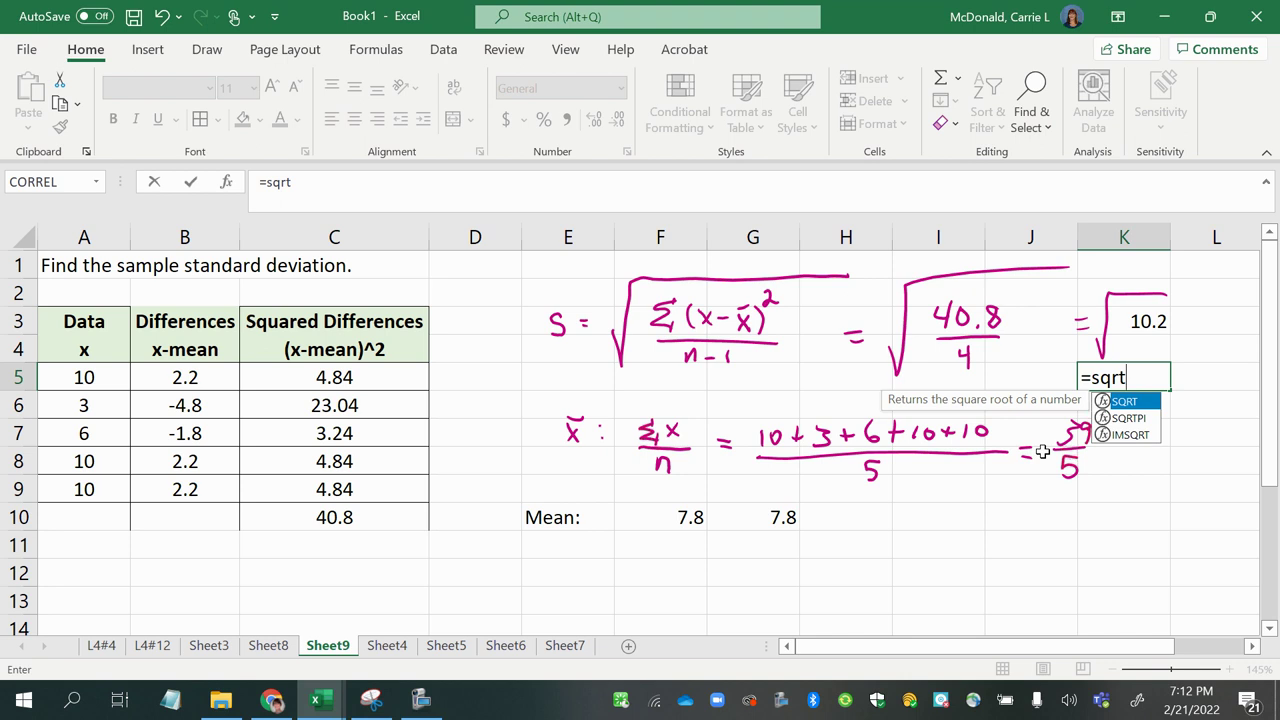
pyautogui.press('BackSpace')
pyautogui.press('BackSpace')
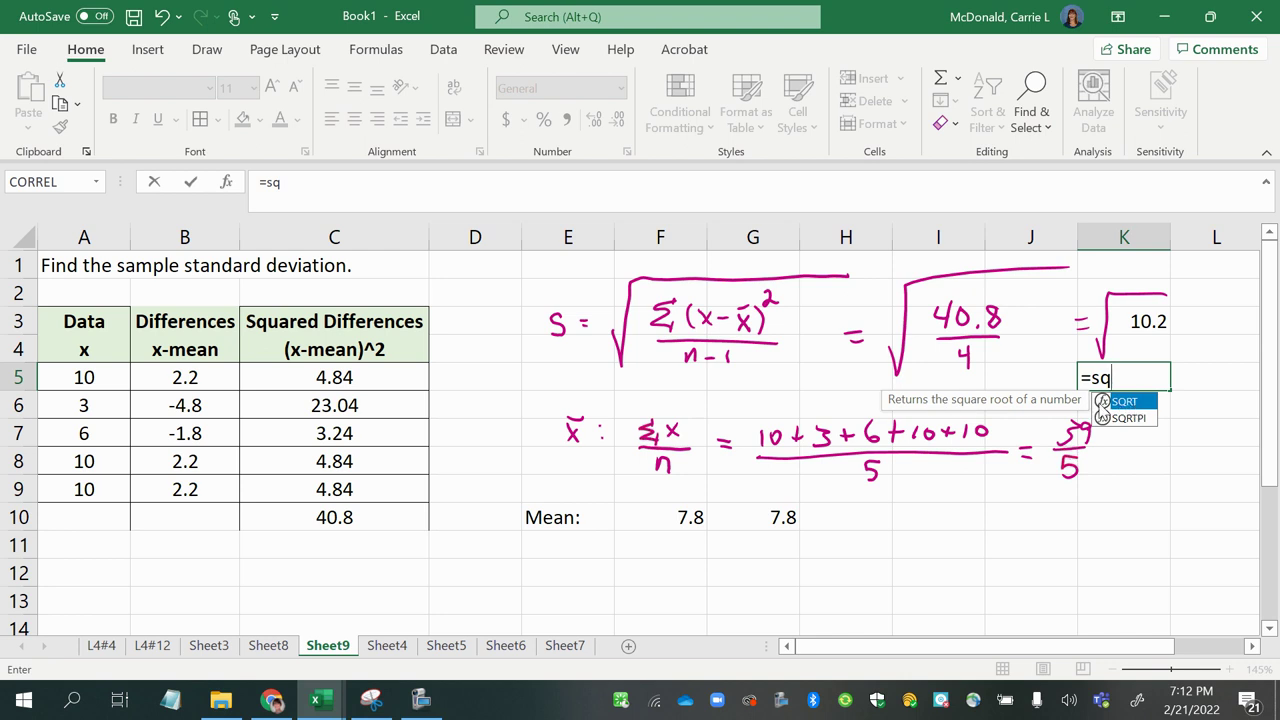
pyautogui.doubleClick(1121, 403)
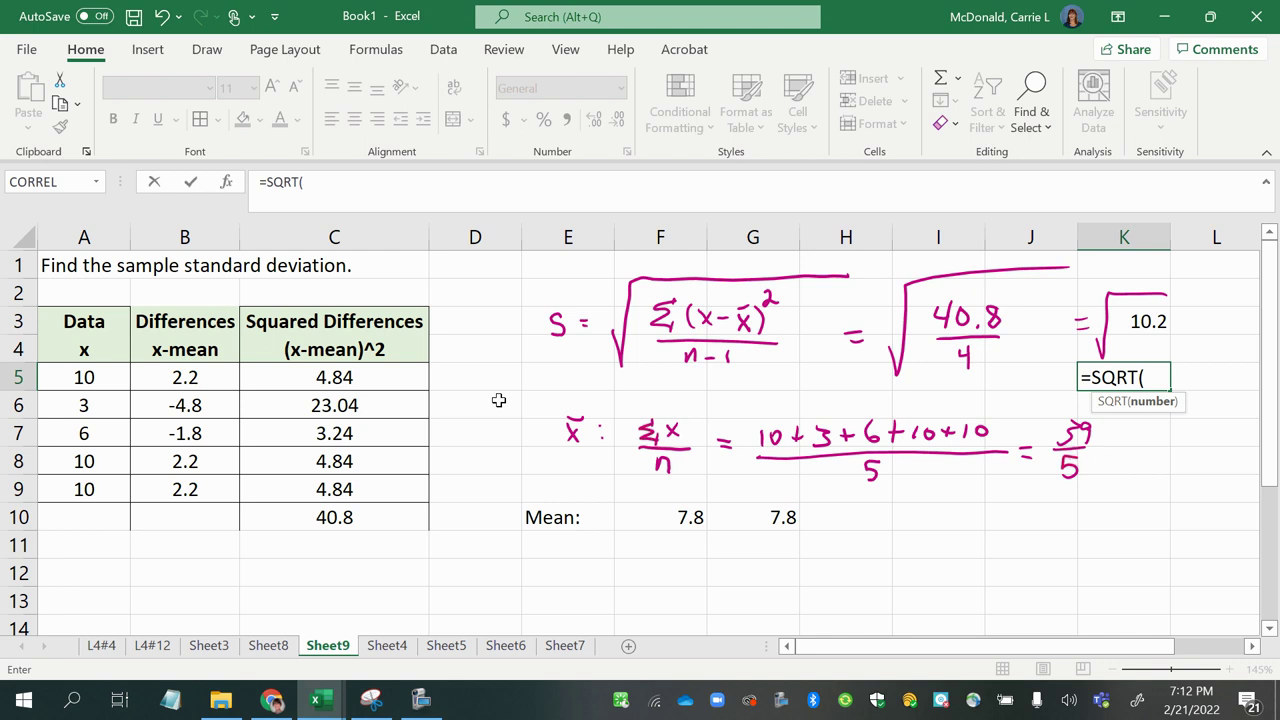
pyautogui.click(1140, 321)
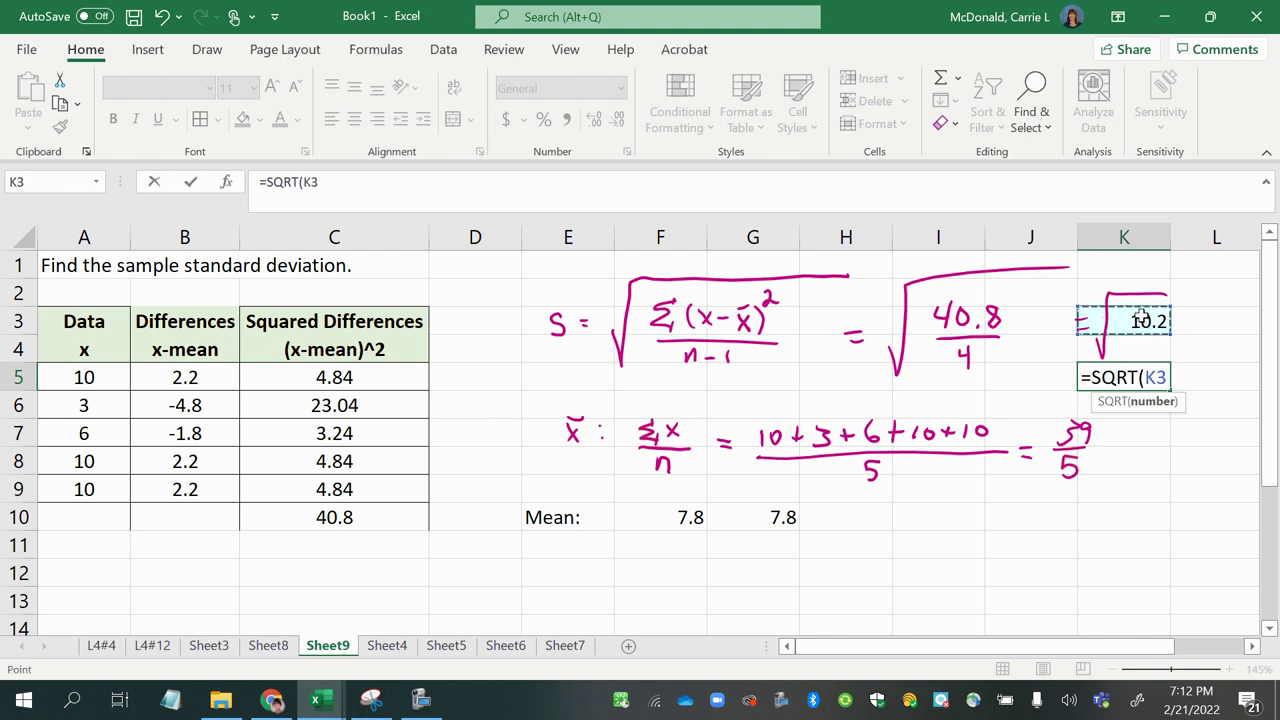
pyautogui.press('Return')
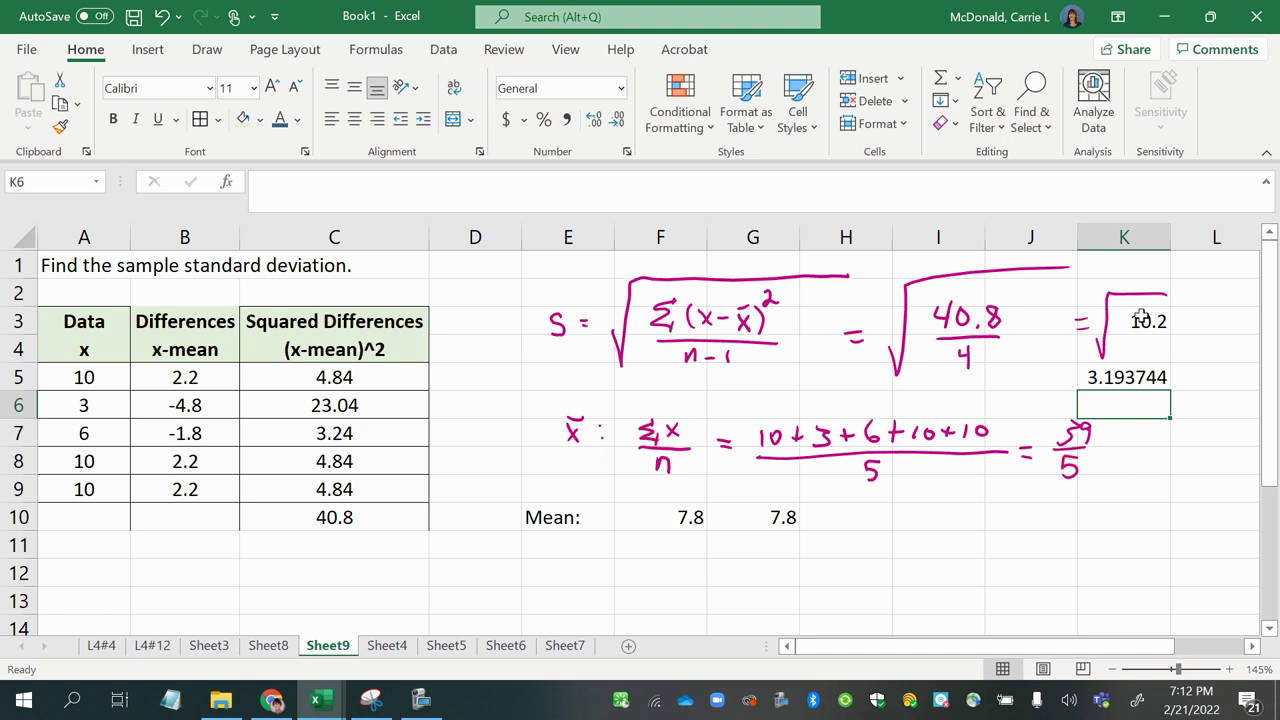
# Highlight the standard deviation result in K5 with the standard green fill colour.
pyautogui.click(1154, 368)
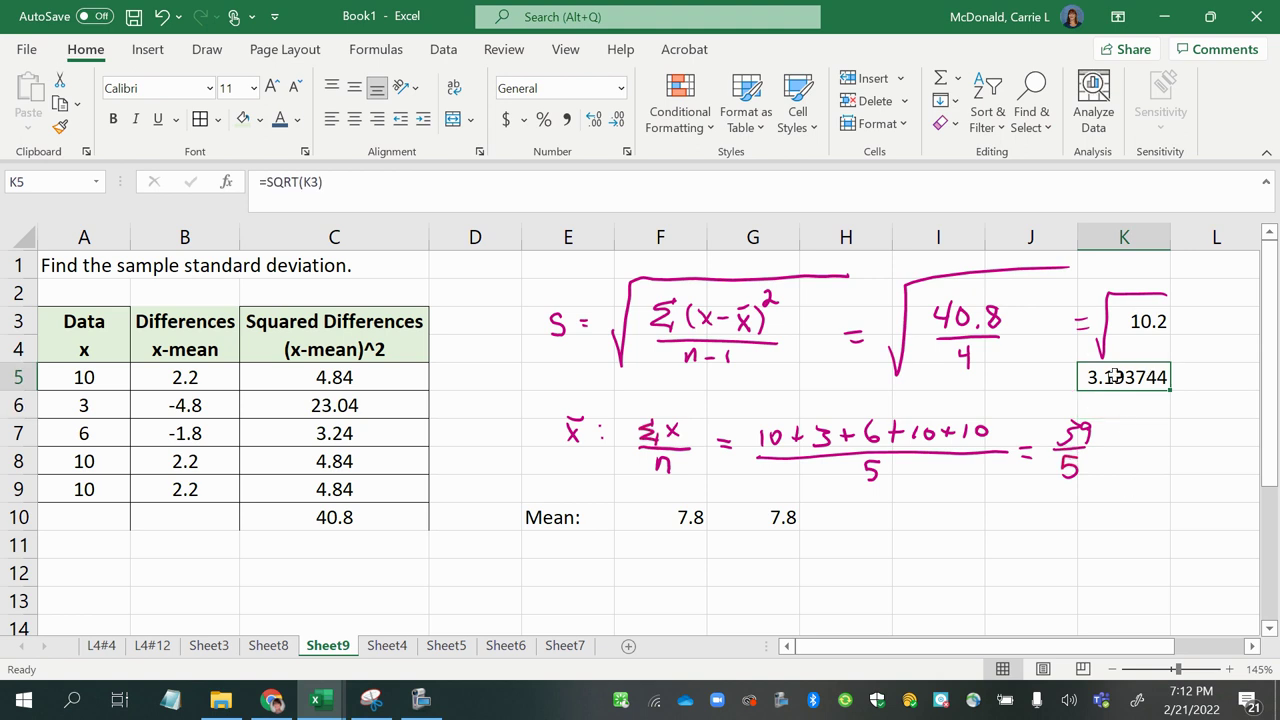
pyautogui.click(259, 119)
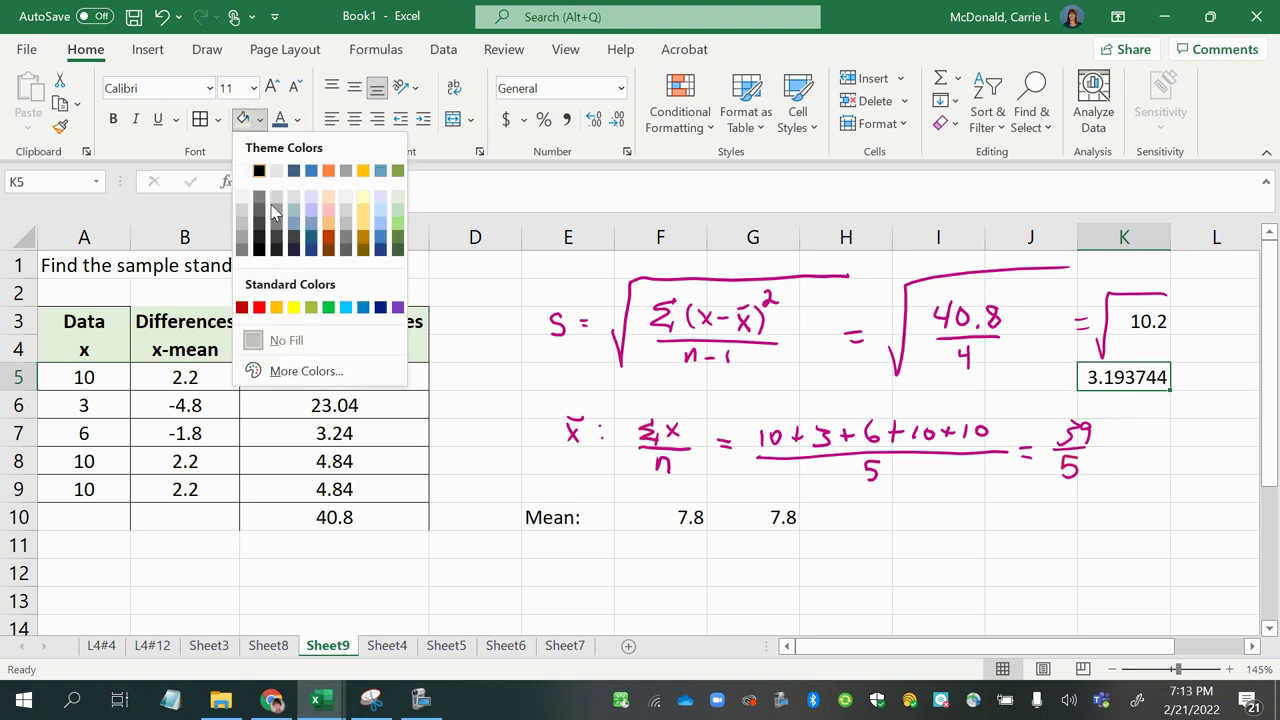
pyautogui.click(328, 307)
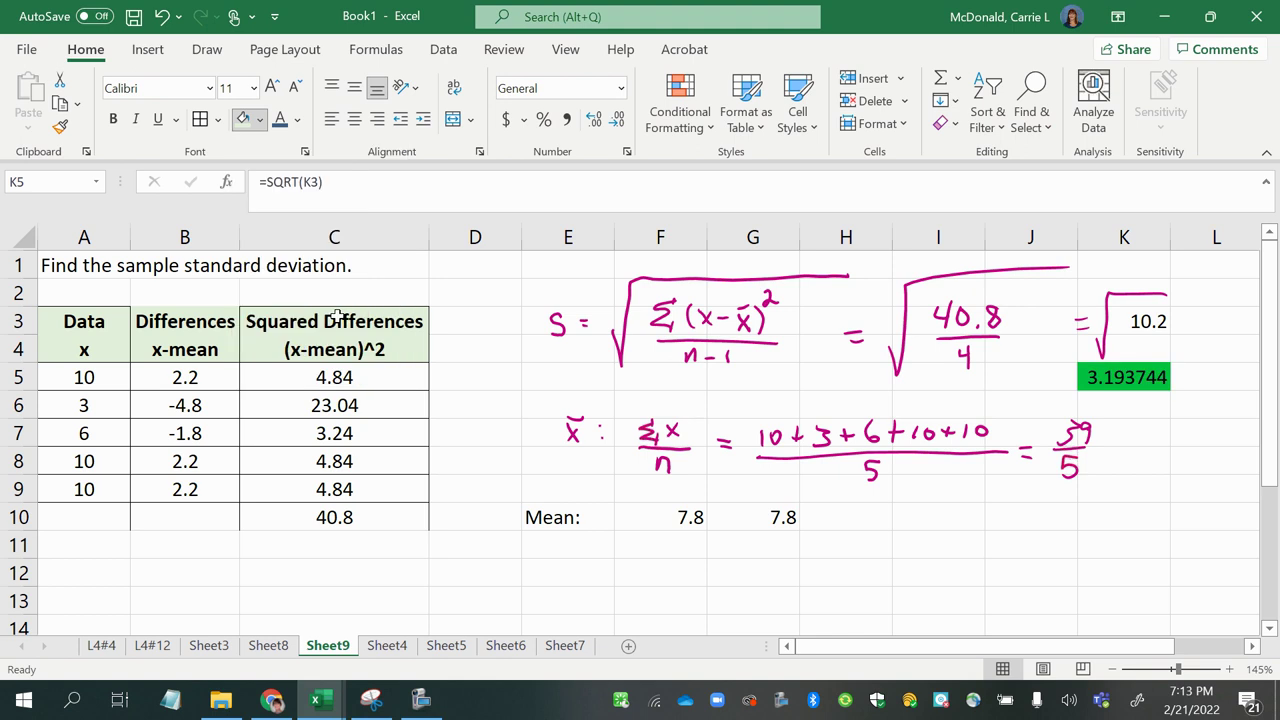
pyautogui.click(928, 576)
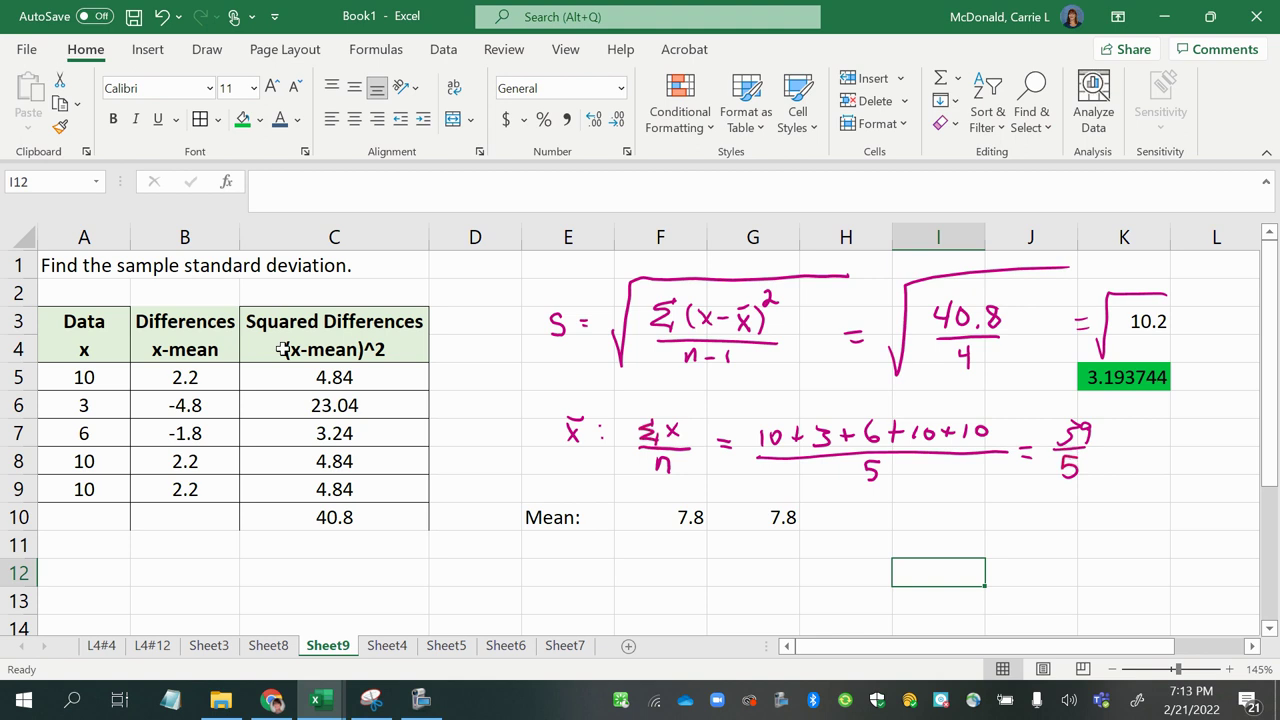
# Change the heading in A1 to "Find the population standard deviation." and review data A5:A9 and the handwritten denominator.
pyautogui.click(173, 269)
pyautogui.click(103, 263)
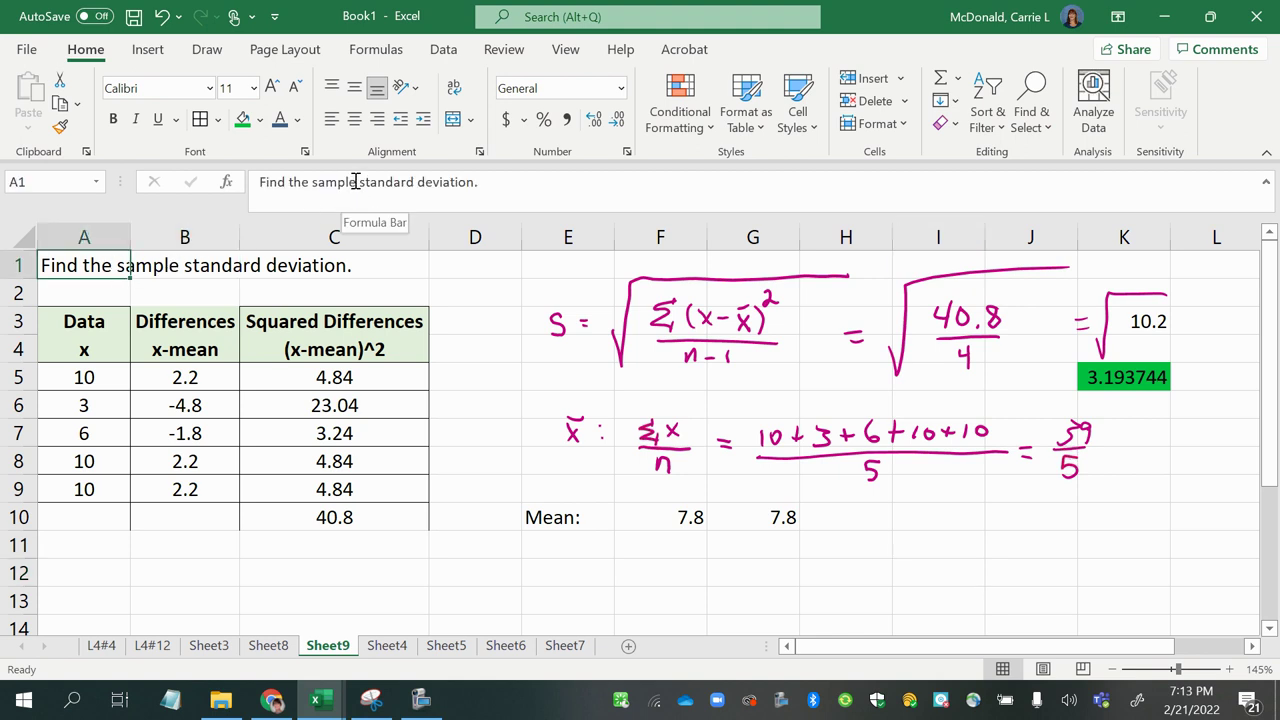
pyautogui.moveTo(356, 182); pyautogui.dragTo(319, 182)
pyautogui.write('popl')
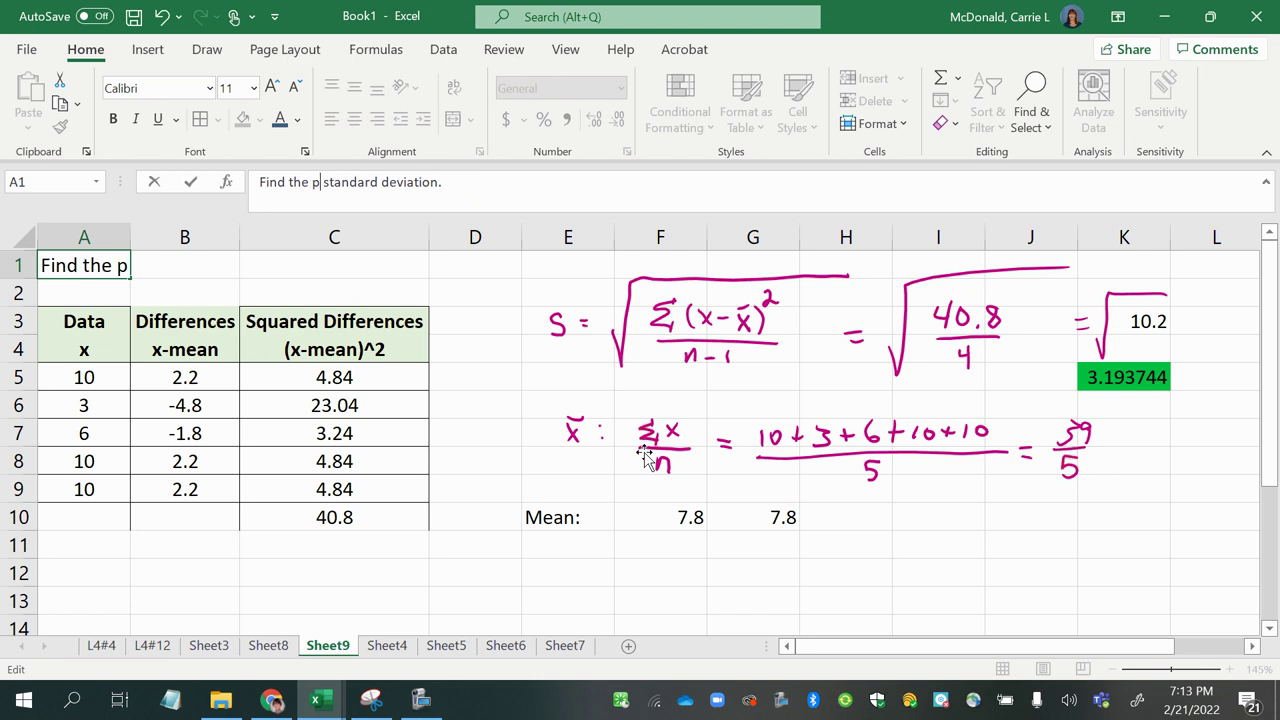
pyautogui.press('BackSpace')
pyautogui.write('ulation')
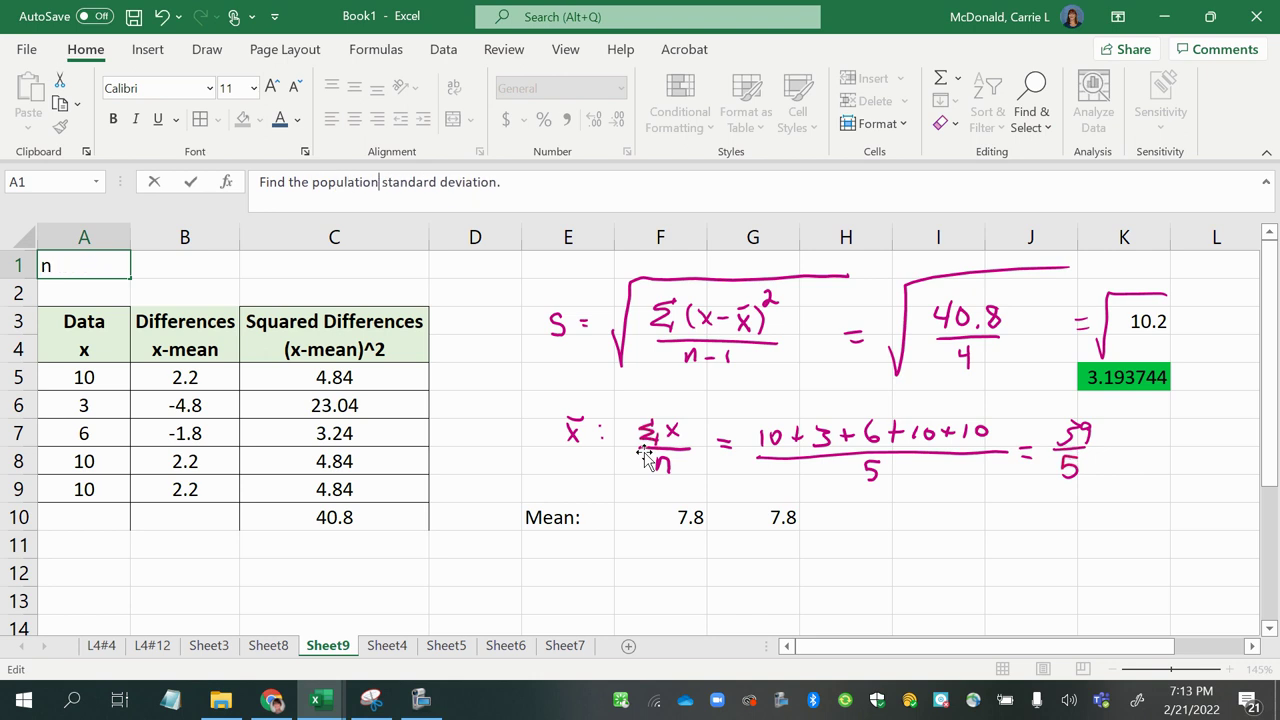
pyautogui.press('Return')
pyautogui.moveTo(80, 385); pyautogui.dragTo(79, 478)
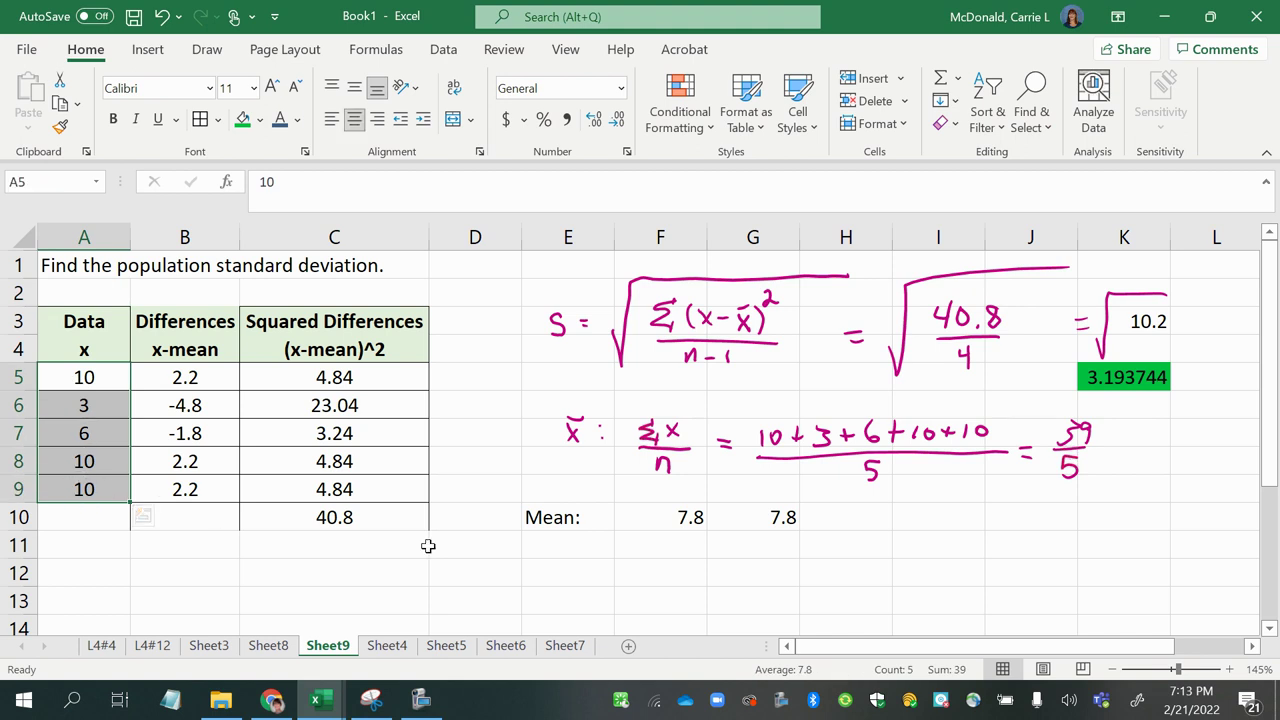
pyautogui.click(966, 358)
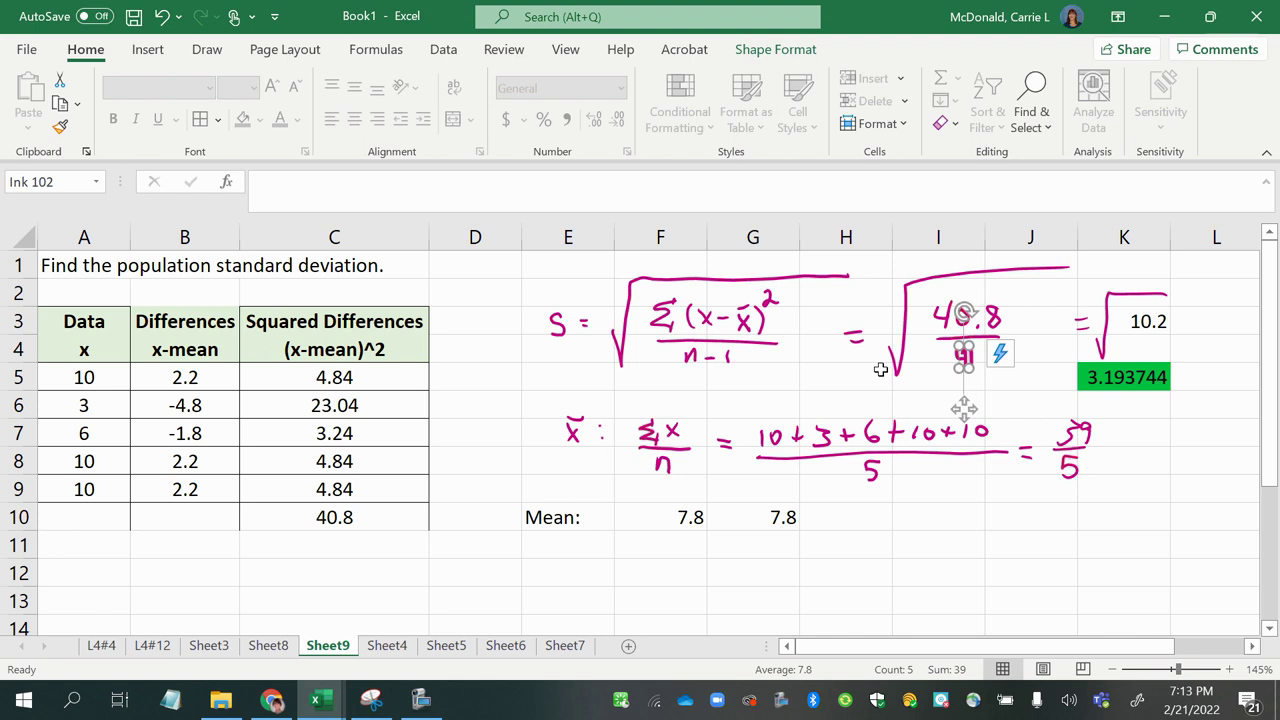
pyautogui.click(1155, 345)
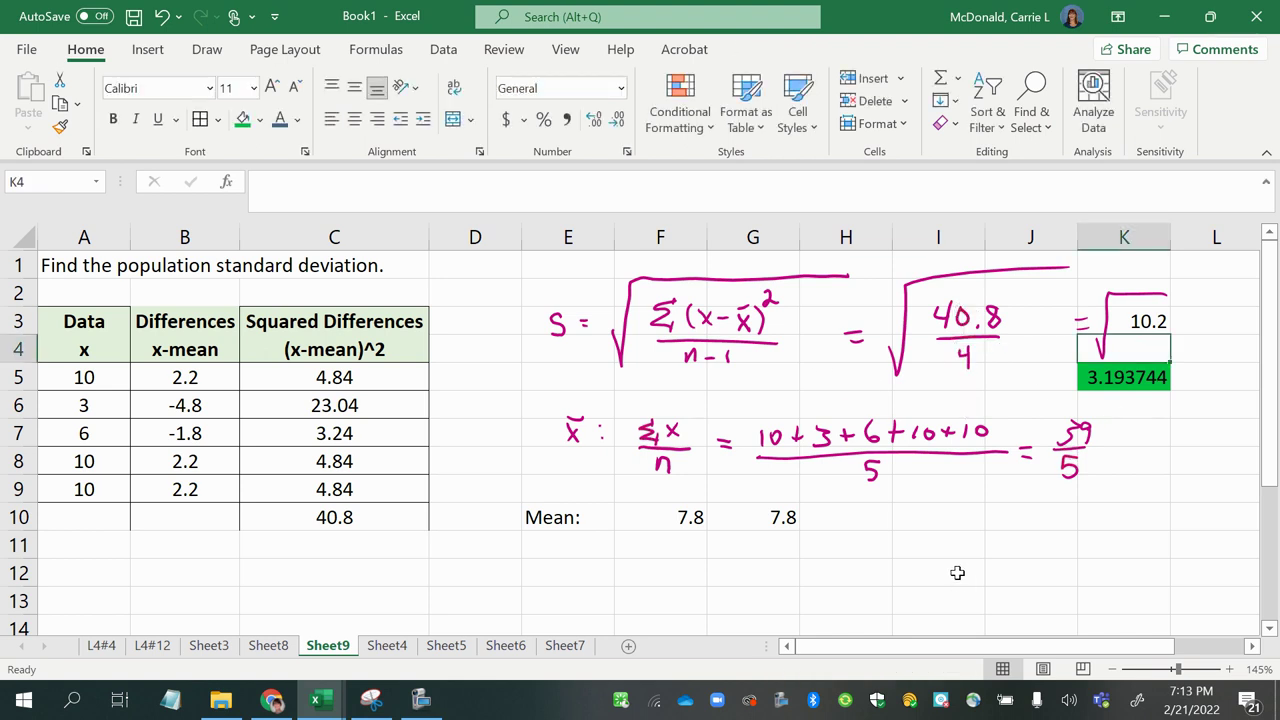
# Undo the heading change in A1 and the green fill on K5.
pyautogui.hotkey('ctrl', 'z')
pyautogui.hotkey('ctrl', 'z')
pyautogui.click(729, 540)
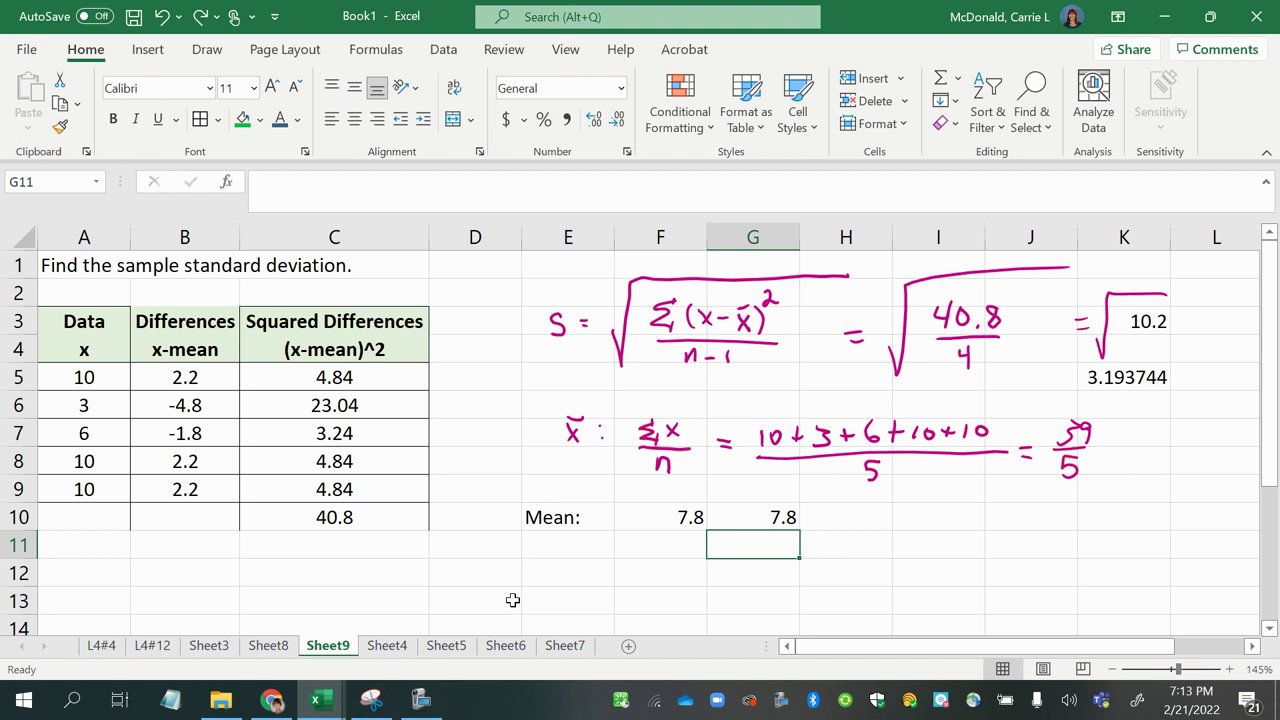
pyautogui.click(418, 703)
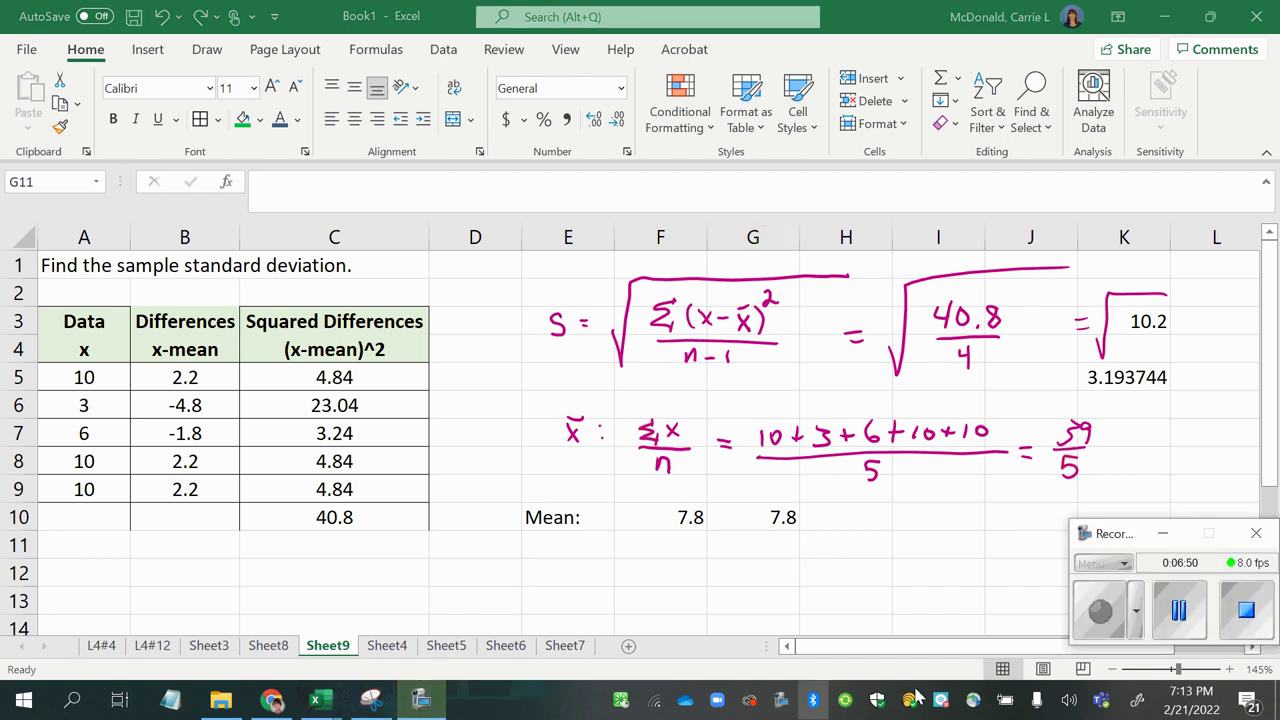